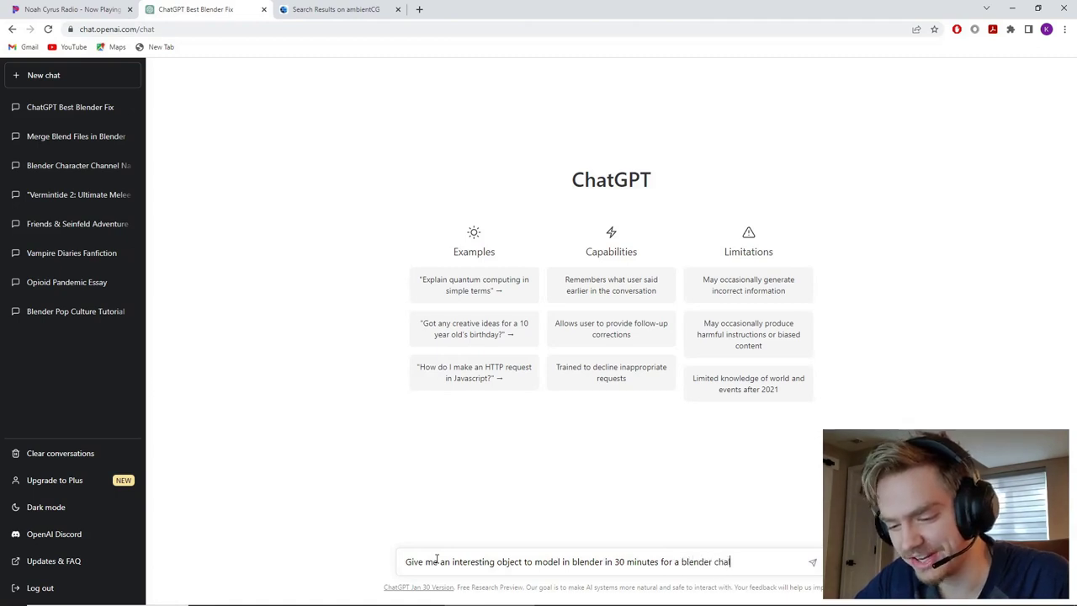
# - Send ChatGPT a prompt asking for an interesting object to model in Blender in 30 minutes
pyautogui.press('Return')
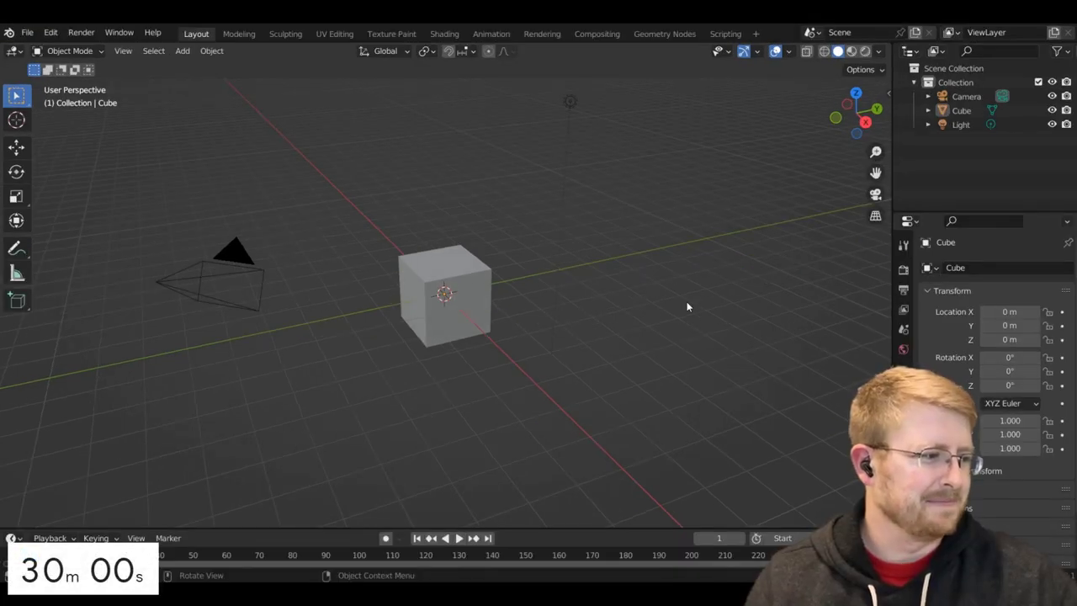
# - Delete all the default objects and add a cylinder raised along the Z axis
pyautogui.press('a')
pyautogui.press('x')
pyautogui.click(584, 304)
pyautogui.hotkey('shift', 'a')
pyautogui.moveTo(586, 313)
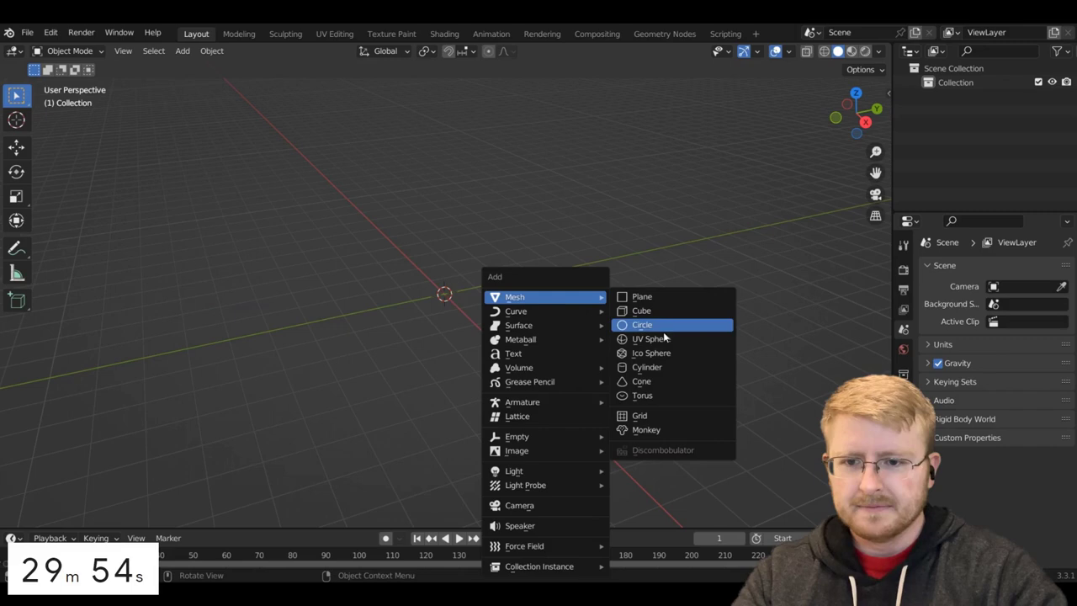
pyautogui.click(647, 368)
pyautogui.press('g')
pyautogui.press('z')
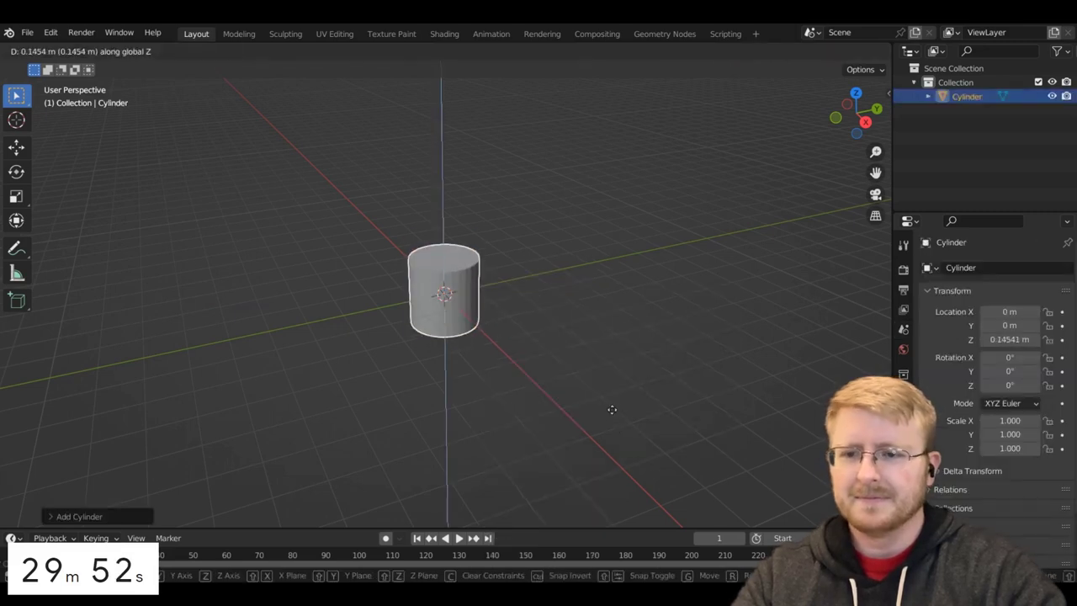
pyautogui.click(606, 389)
# - Smooth-shade the cylinder and enter Edit Mode to view its top
pyautogui.scroll(5, 603, 392)
pyautogui.moveTo(615, 269)
pyautogui.mouseDown(button='middle')
pyautogui.moveTo(464, 212)
pyautogui.moveTo(579, 236)
pyautogui.moveTo(528, 290)
pyautogui.moveTo(544, 260)
pyautogui.mouseUp(button='middle')
pyautogui.rightClick(463, 212)
pyautogui.click(466, 205)
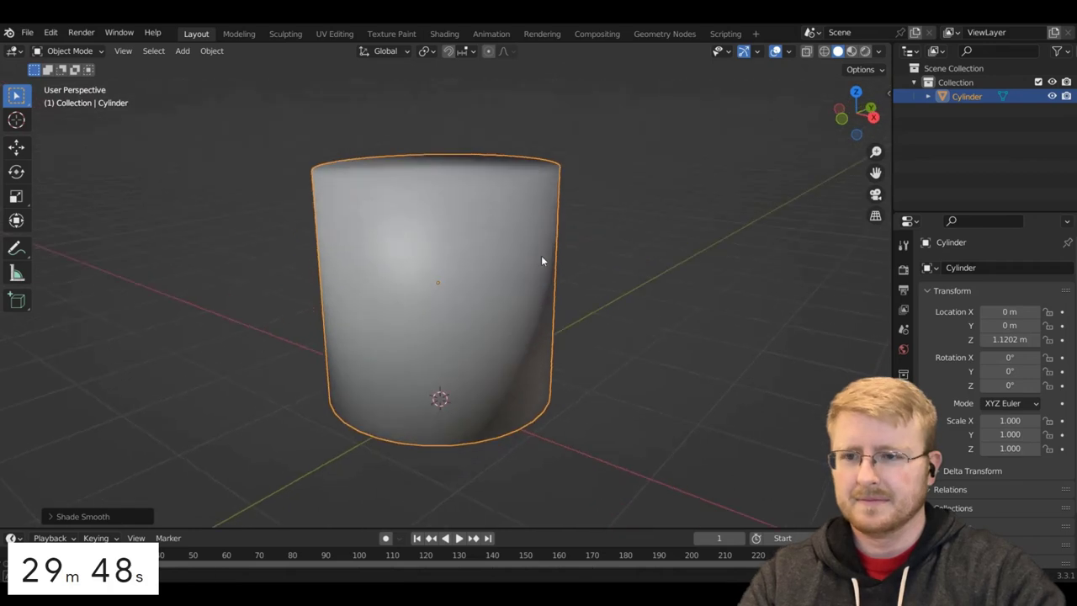
pyautogui.press('Tab')
pyautogui.moveTo(523, 225); pyautogui.dragTo(526, 258, button='middle')
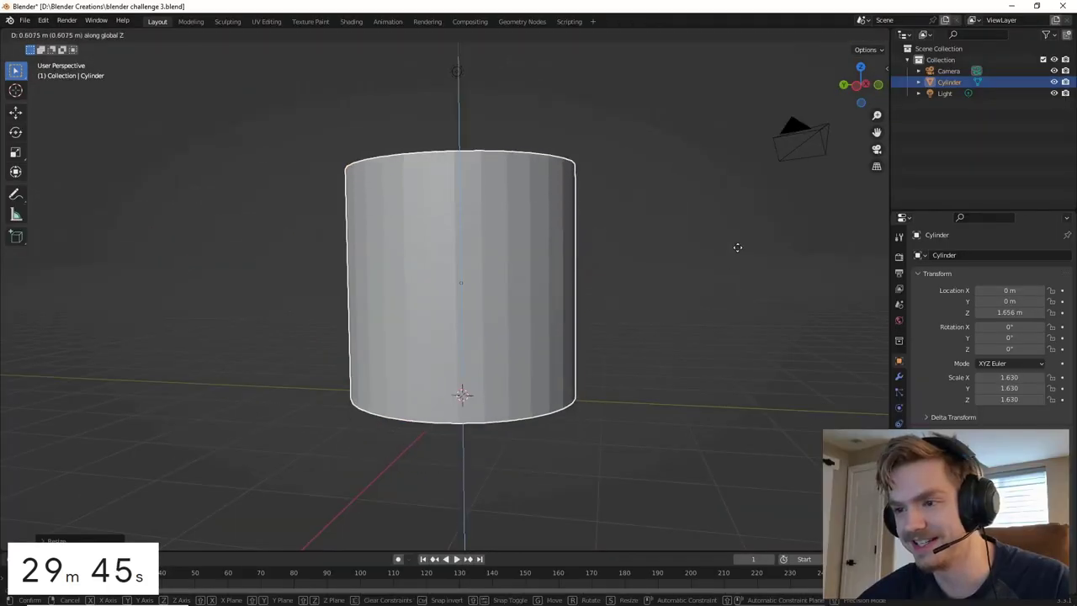
pyautogui.click(735, 247)
pyautogui.moveTo(733, 248); pyautogui.dragTo(615, 264, button='middle')
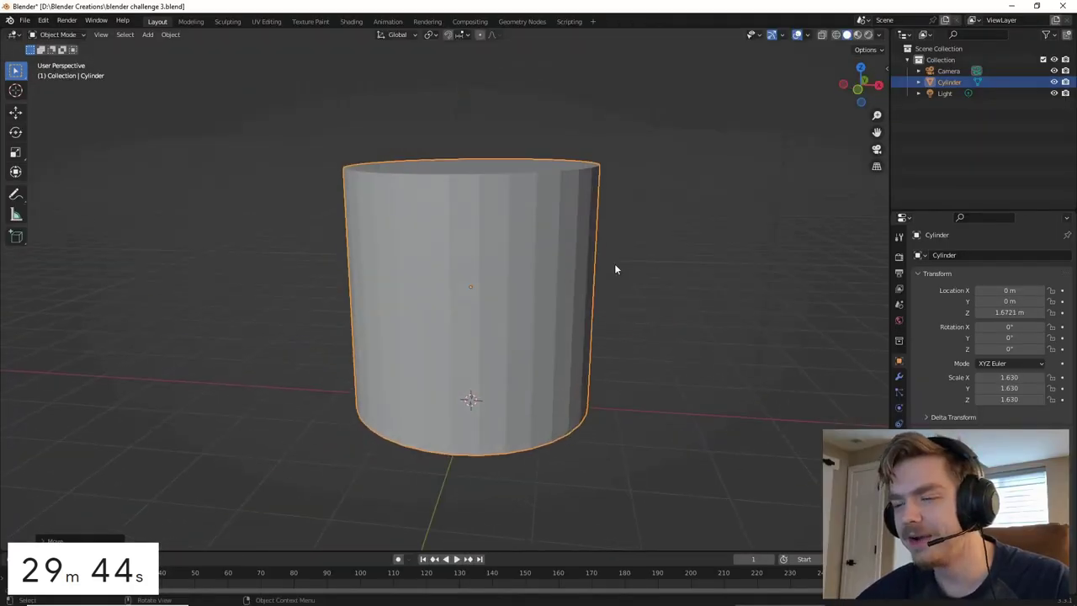
pyautogui.scroll(-2, 615, 263)
pyautogui.moveTo(678, 197); pyautogui.dragTo(666, 284, button='middle')
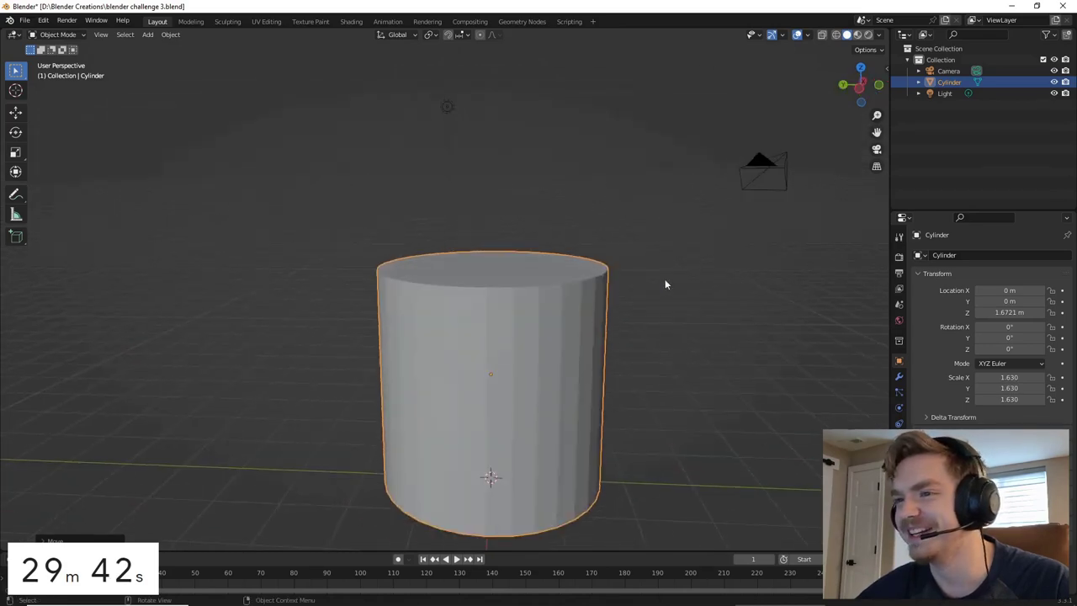
# - Extrude the inner top faces and lower them near the bottom to hollow the cup, using X-ray
pyautogui.press('Tab')
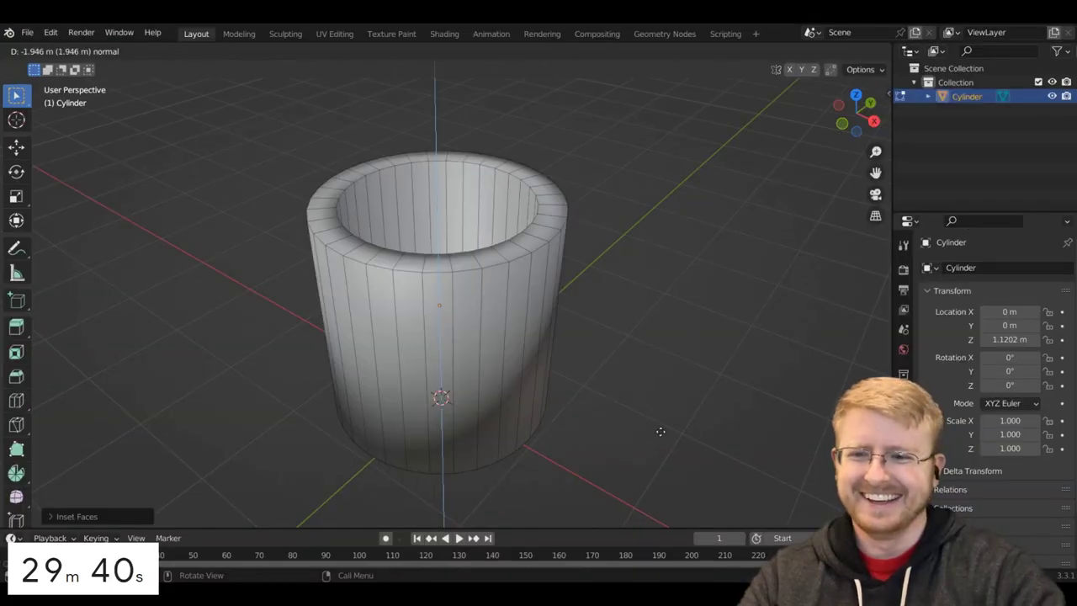
pyautogui.press('e')
pyautogui.moveTo(649, 404); pyautogui.dragTo(661, 344, button='middle')
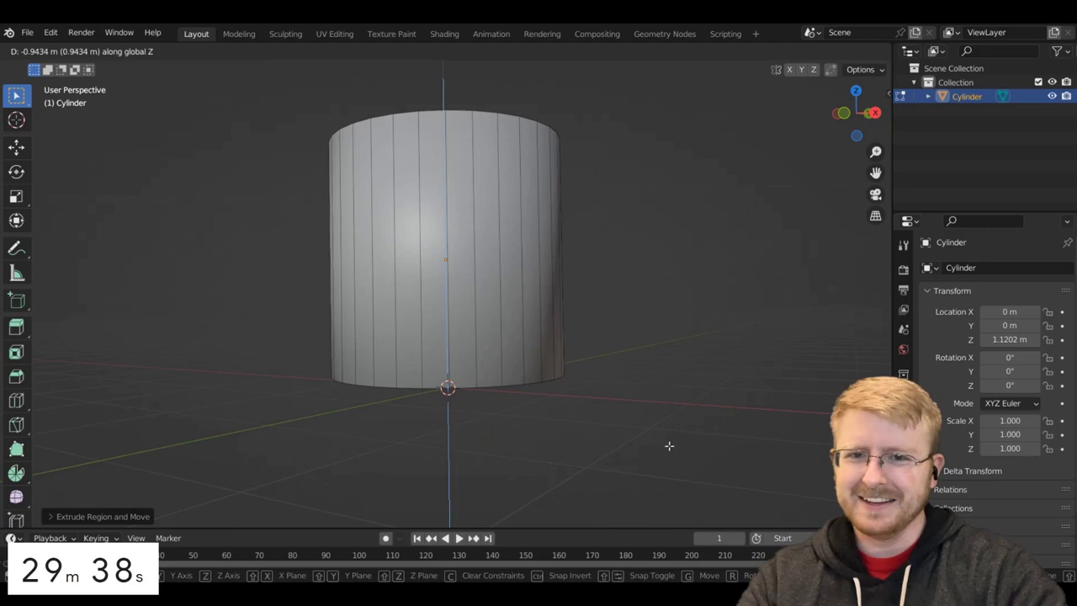
pyautogui.press('Escape')
pyautogui.hotkey('alt', 'z')
pyautogui.press('g')
pyautogui.press('z')
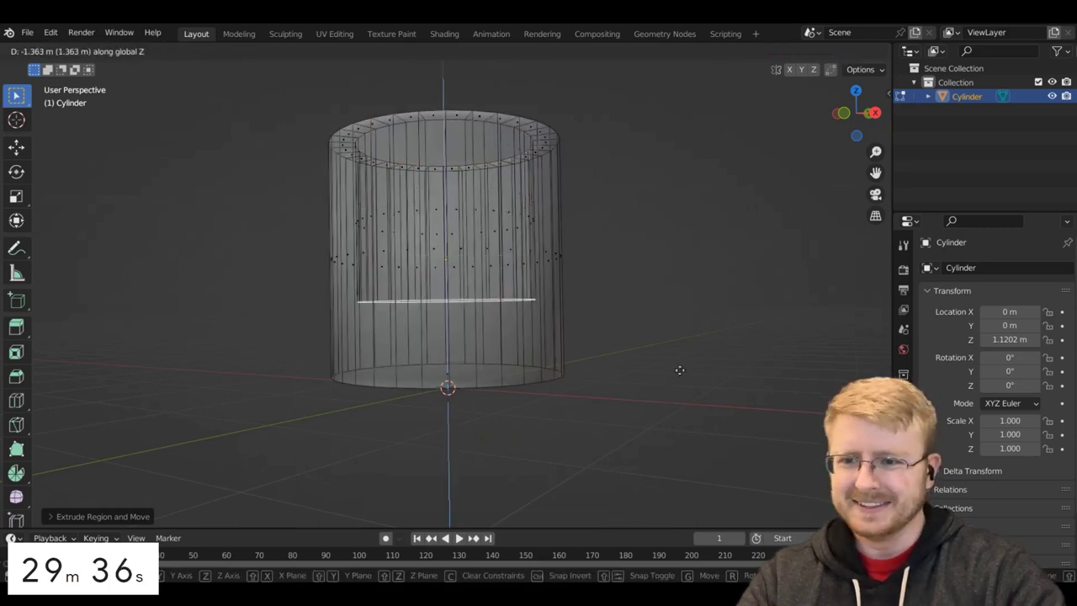
pyautogui.click(680, 384)
pyautogui.moveTo(670, 203); pyautogui.dragTo(672, 247, button='middle')
pyautogui.press('Tab')
pyautogui.hotkey('alt', 'z')
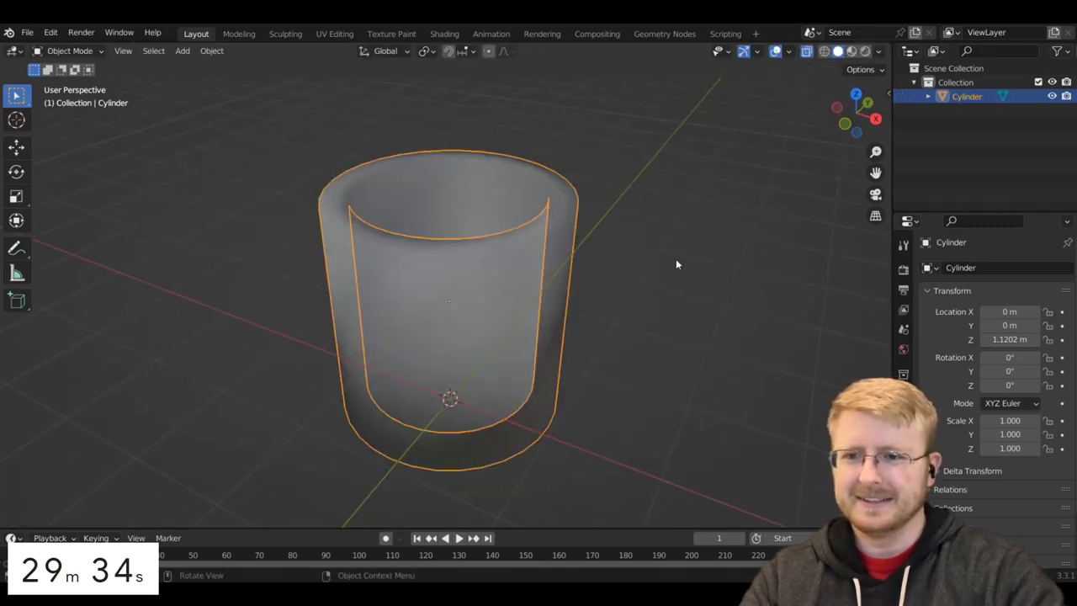
# - Select two adjacent faces on the cup's outer wall and dissolve them into one face
pyautogui.click(643, 294)
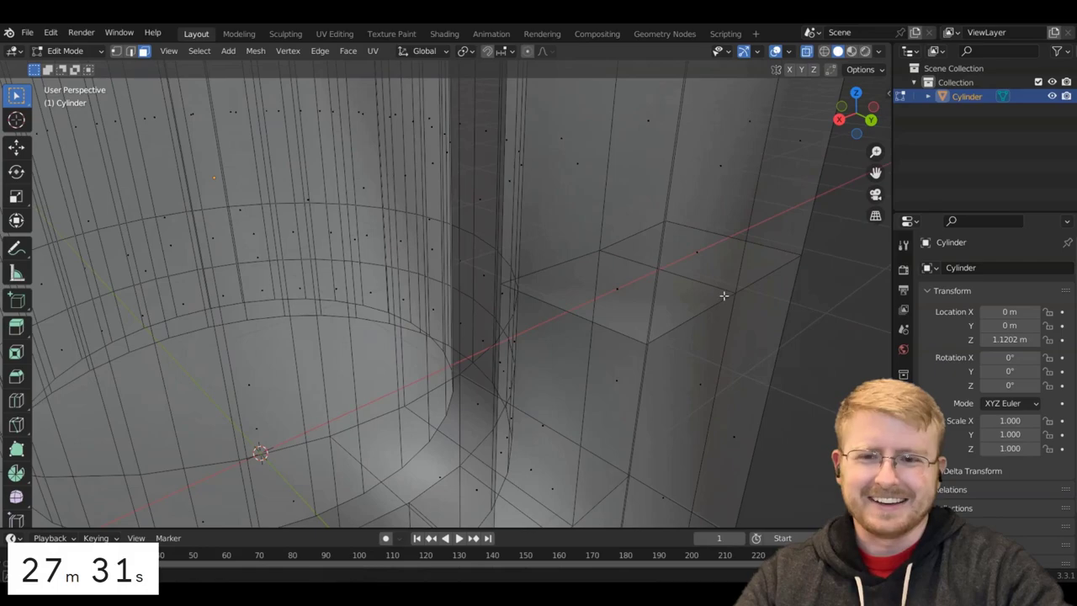
pyautogui.moveTo(724, 296); pyautogui.dragTo(743, 300, button='middle')
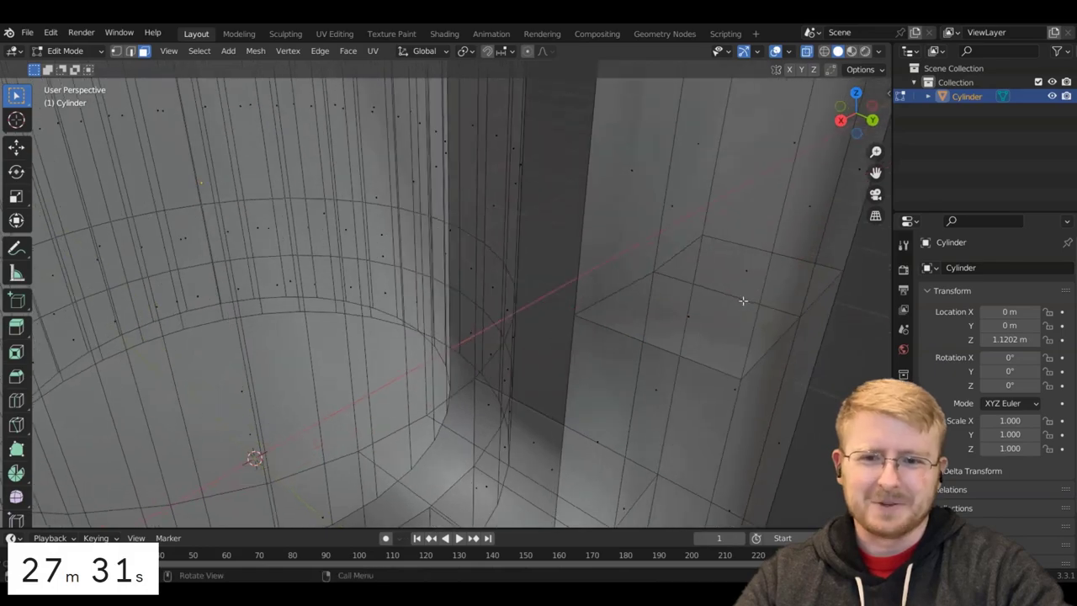
pyautogui.click(694, 313)
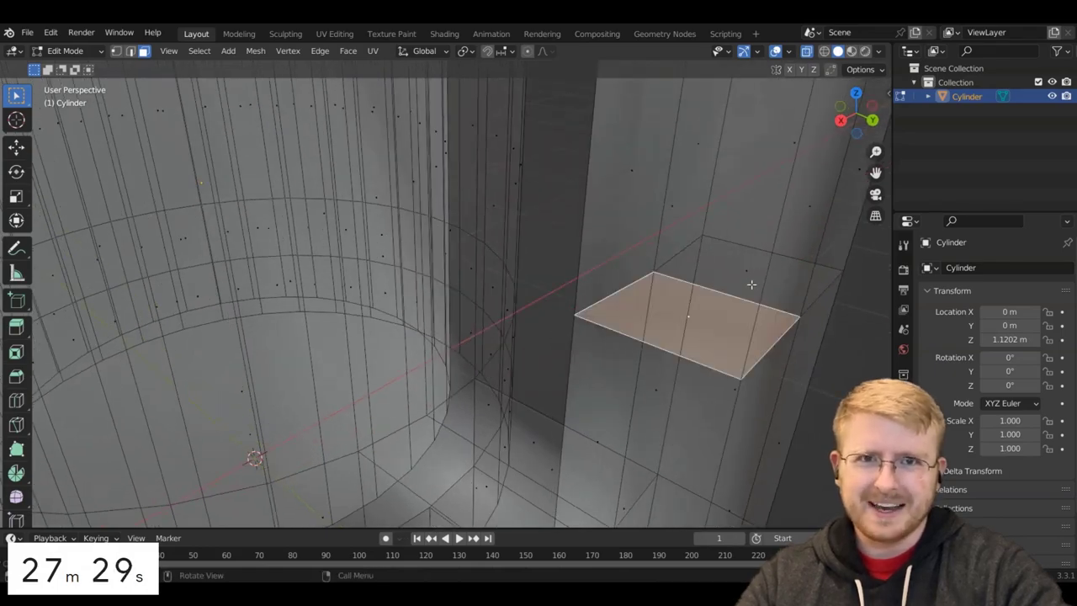
pyautogui.moveTo(753, 288); pyautogui.dragTo(680, 259, button='middle')
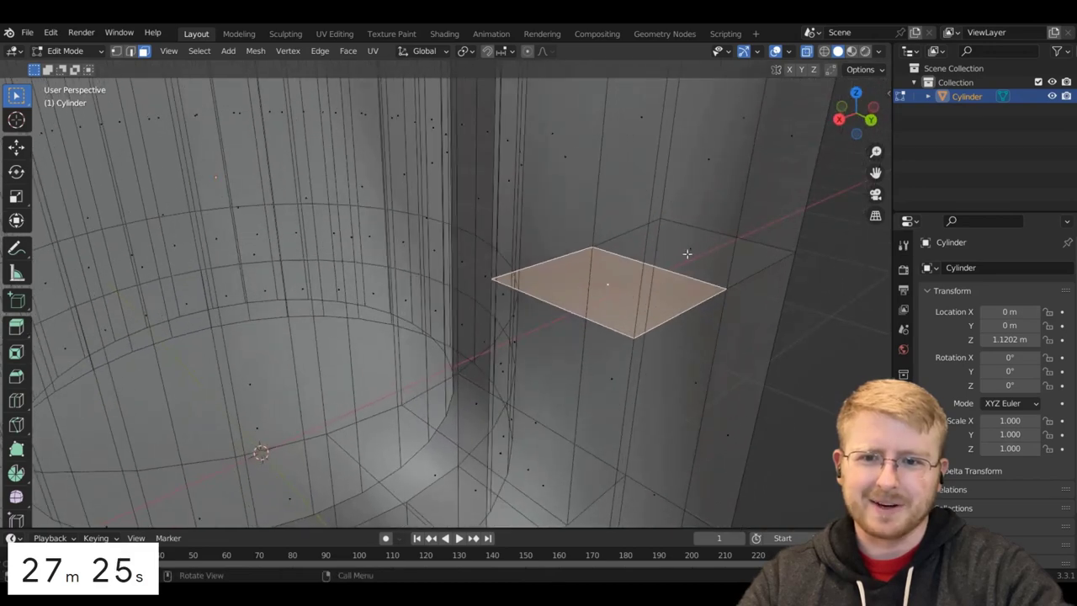
pyautogui.keyDown('shift'); pyautogui.click(700, 259); pyautogui.keyUp('shift')
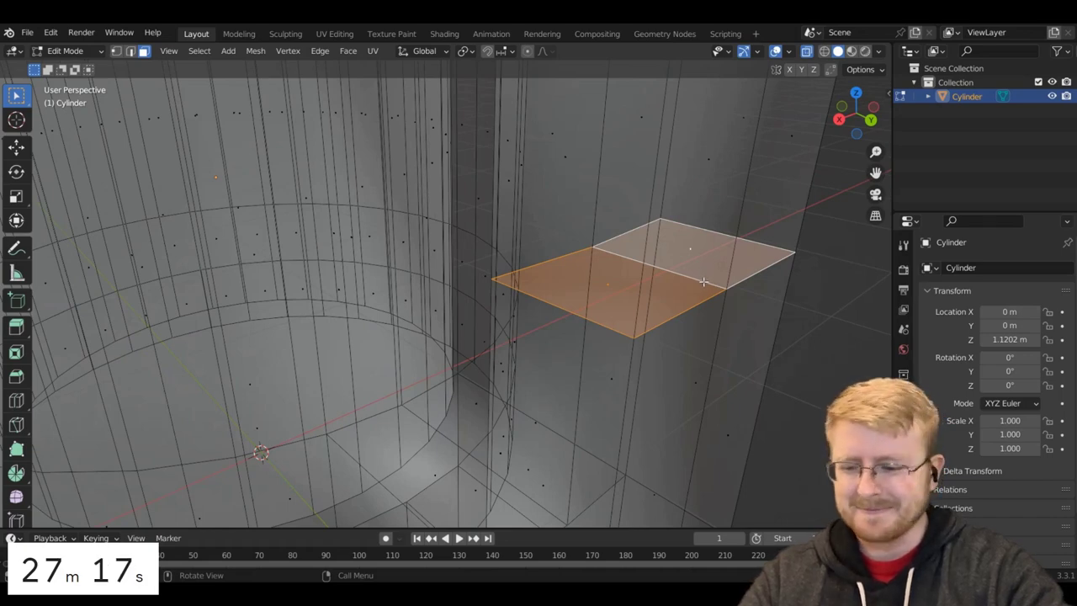
pyautogui.press('x')
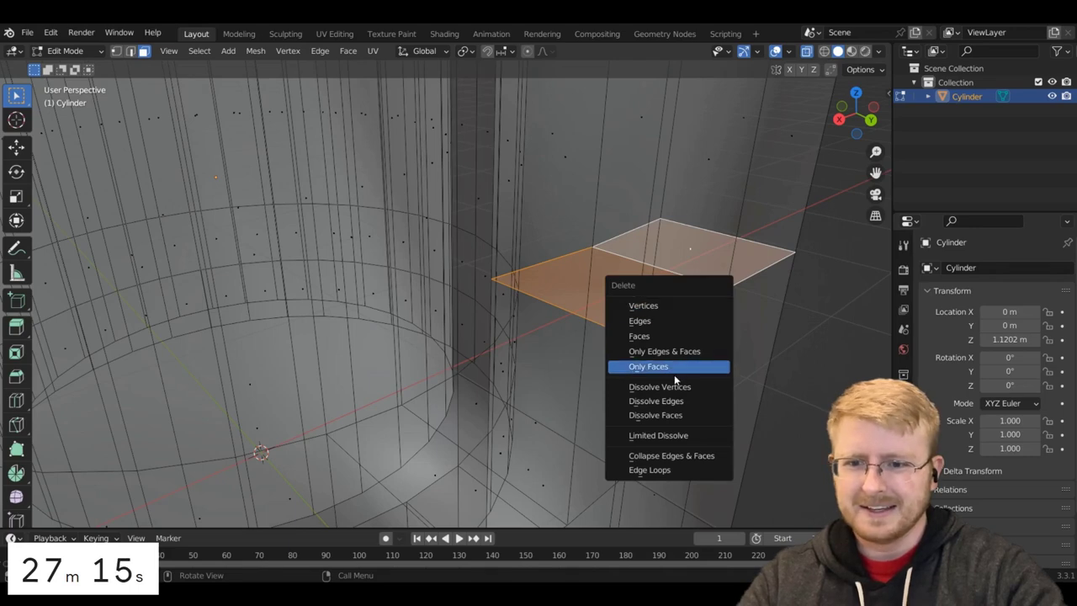
pyautogui.click(684, 415)
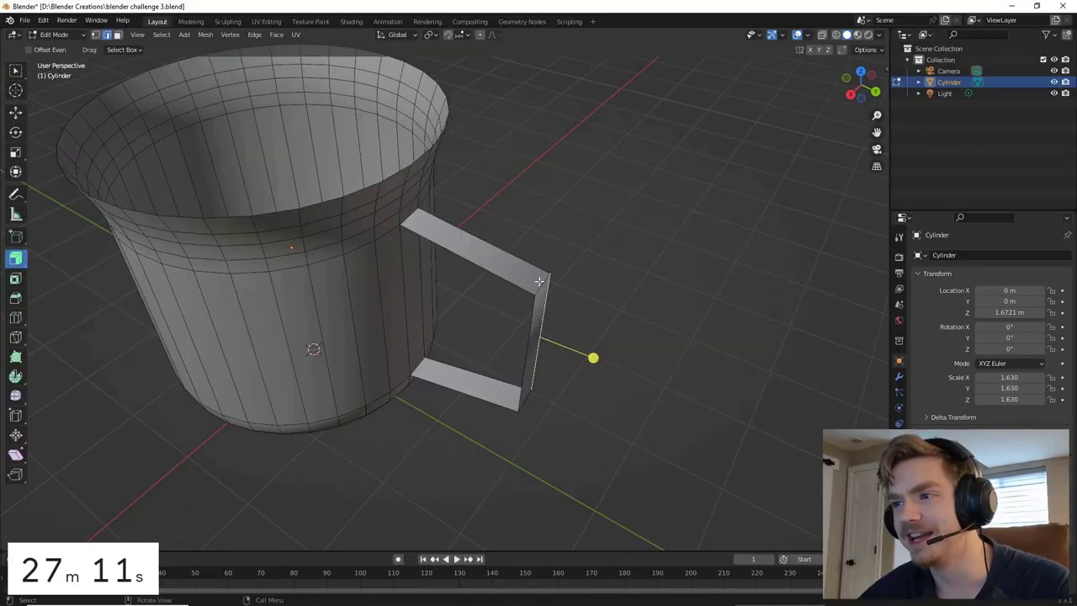
# - Move the handle's vertical section, then shift the outer handle part along the X axis
pyautogui.moveTo(539, 281); pyautogui.dragTo(606, 293, button='middle')
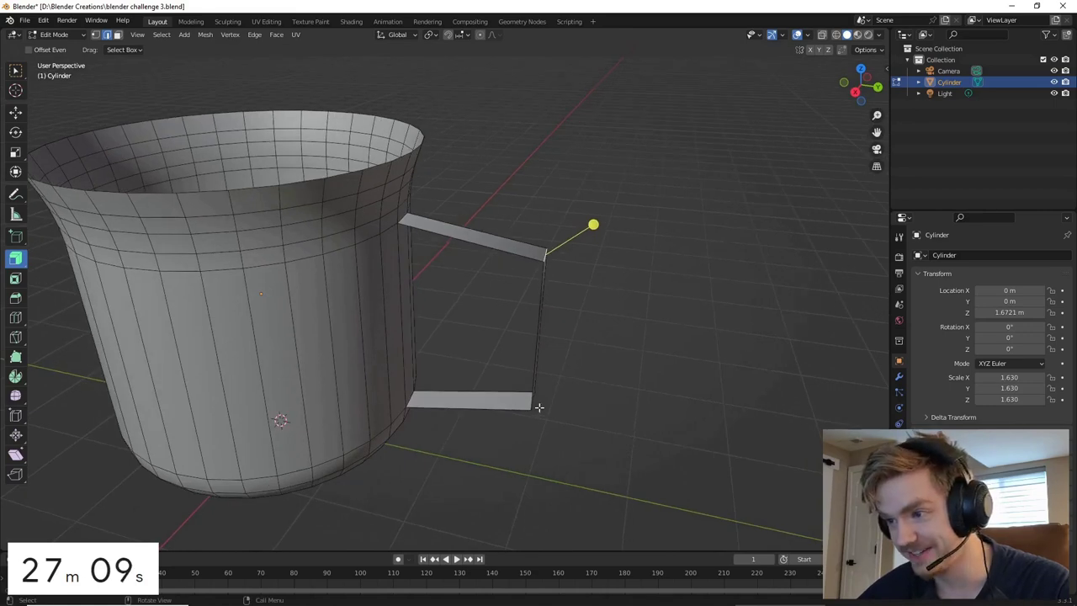
pyautogui.moveTo(539, 408); pyautogui.dragTo(574, 460, button='middle')
pyautogui.press('g')
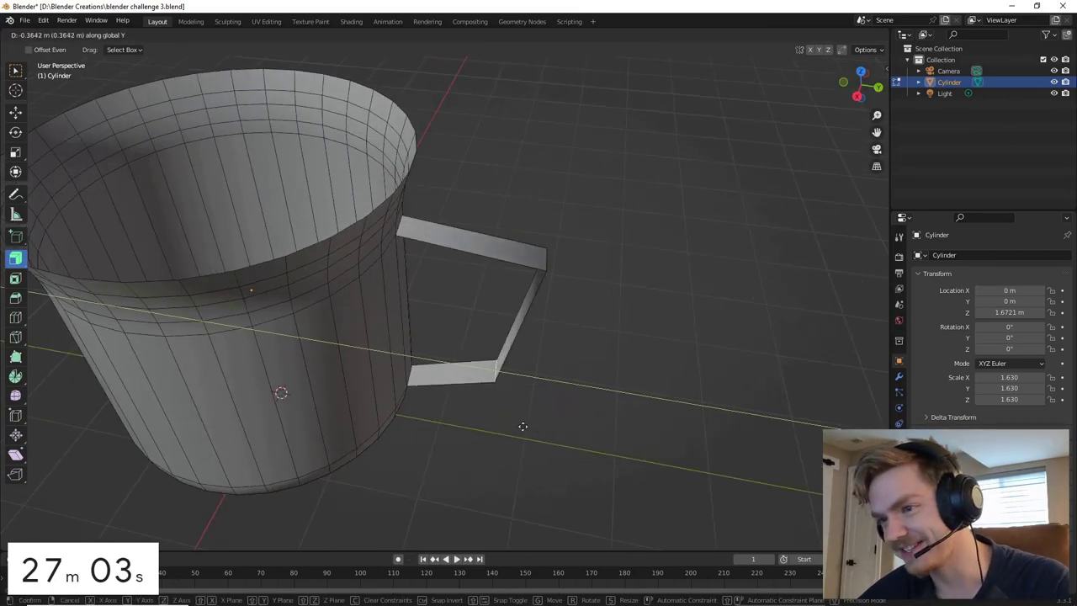
pyautogui.click(512, 429)
pyautogui.moveTo(512, 428); pyautogui.dragTo(464, 421, button='middle')
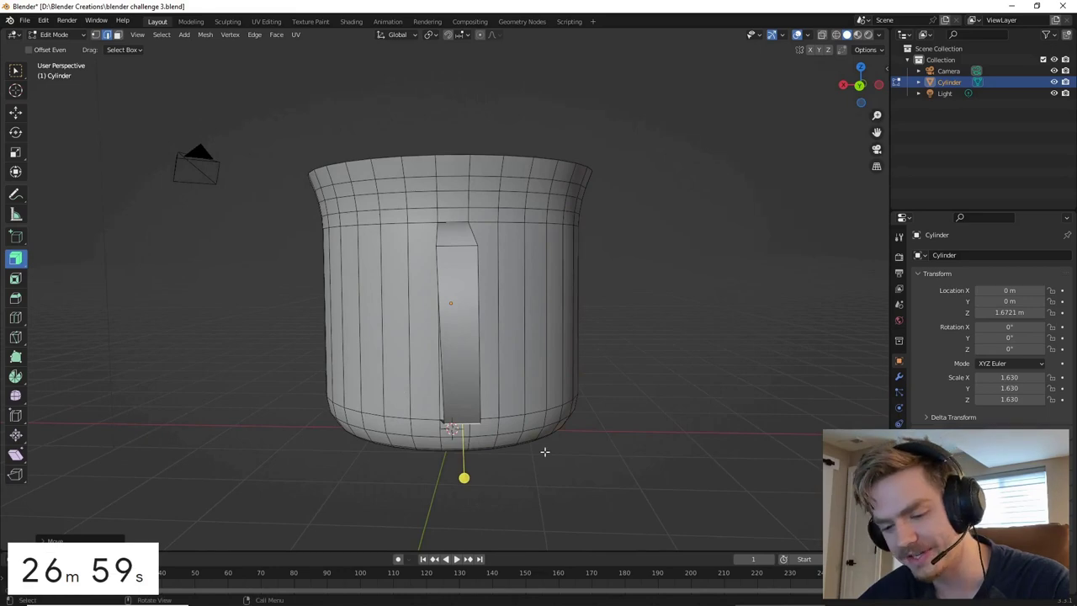
pyautogui.press('g')
pyautogui.press('y')
pyautogui.press('x')
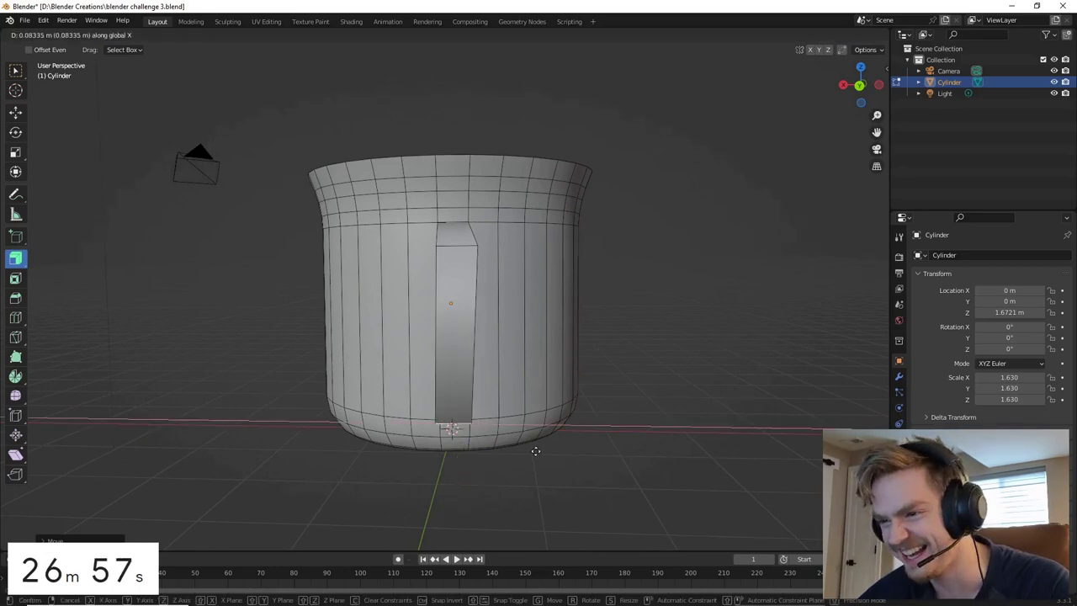
pyautogui.click(538, 452)
pyautogui.moveTo(538, 452); pyautogui.dragTo(537, 341, button='middle')
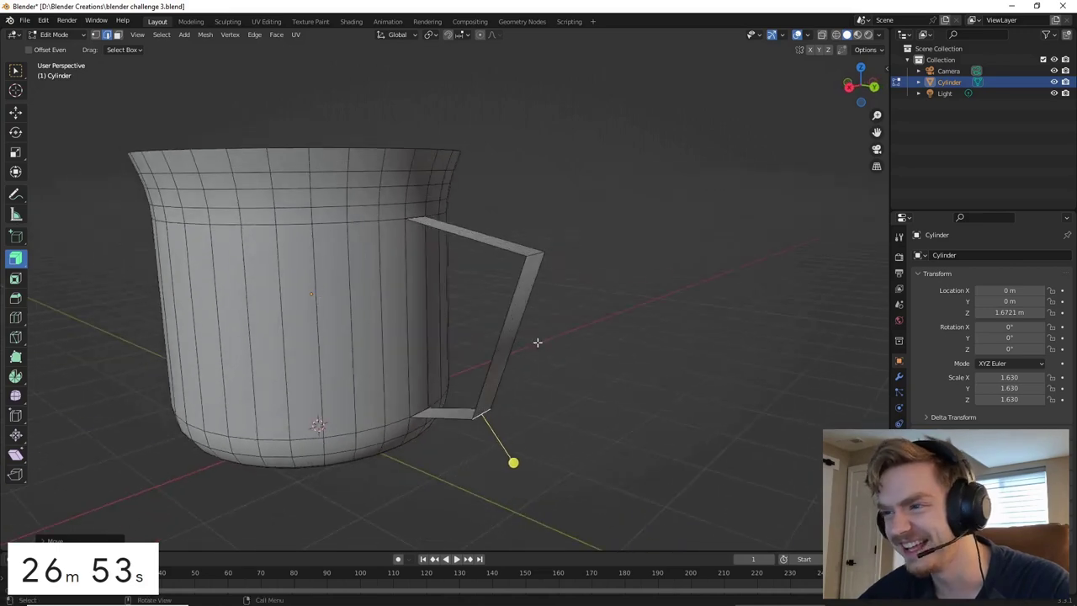
# - Add a loop cut across the handle and nudge parts of the handle into shape
pyautogui.hotkey('ctrl', 'r')
pyautogui.click(520, 327)
pyautogui.scroll(3, 623, 332)
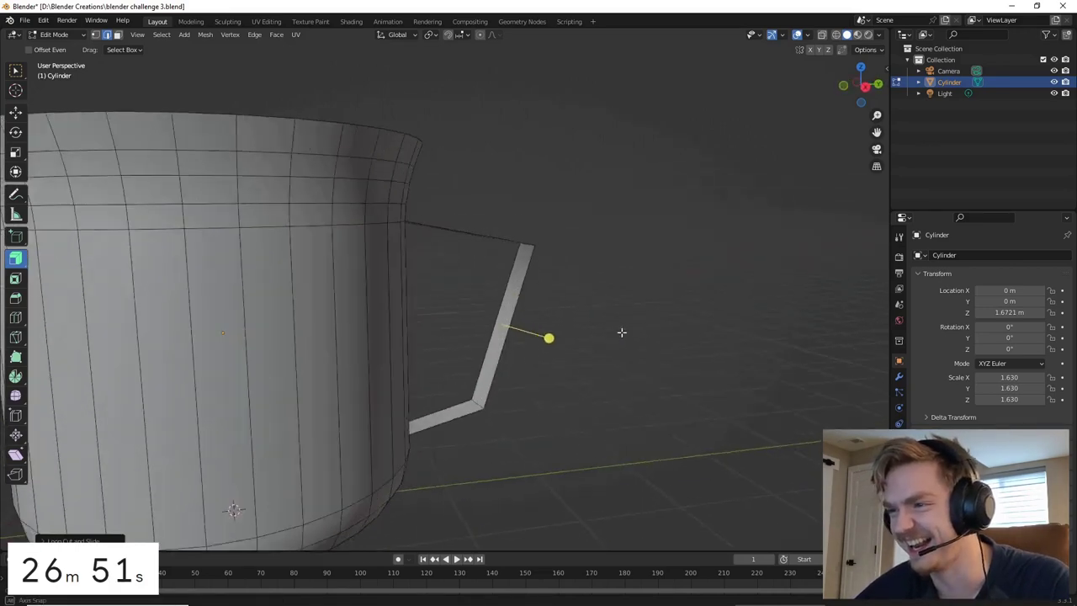
pyautogui.scroll(-2, 597, 327)
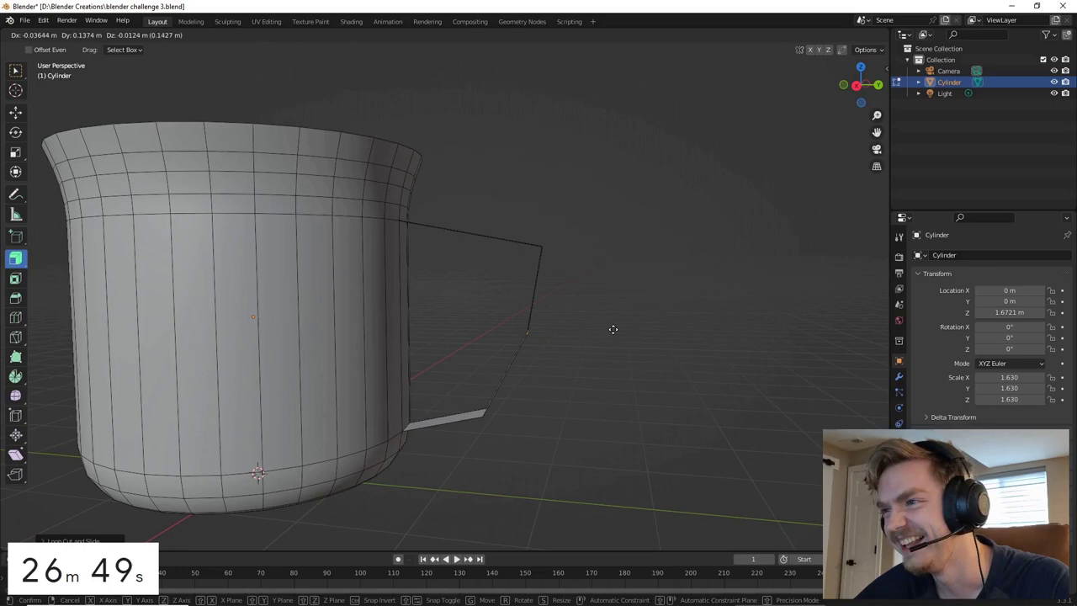
pyautogui.click(613, 329)
pyautogui.moveTo(613, 329); pyautogui.dragTo(438, 337, button='middle')
pyautogui.press('g')
pyautogui.click(485, 331)
pyautogui.press('g')
pyautogui.click(484, 324)
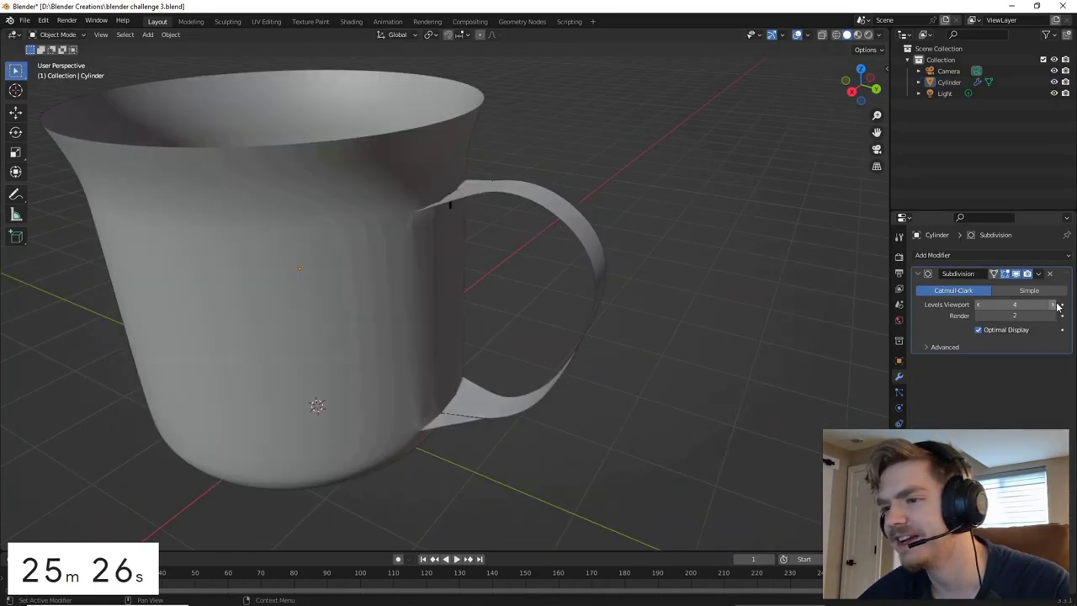
# - Lower the mug's viewport subdivision level and add a Solidify modifier to thicken its walls
pyautogui.moveTo(807, 345); pyautogui.dragTo(746, 331, button='middle')
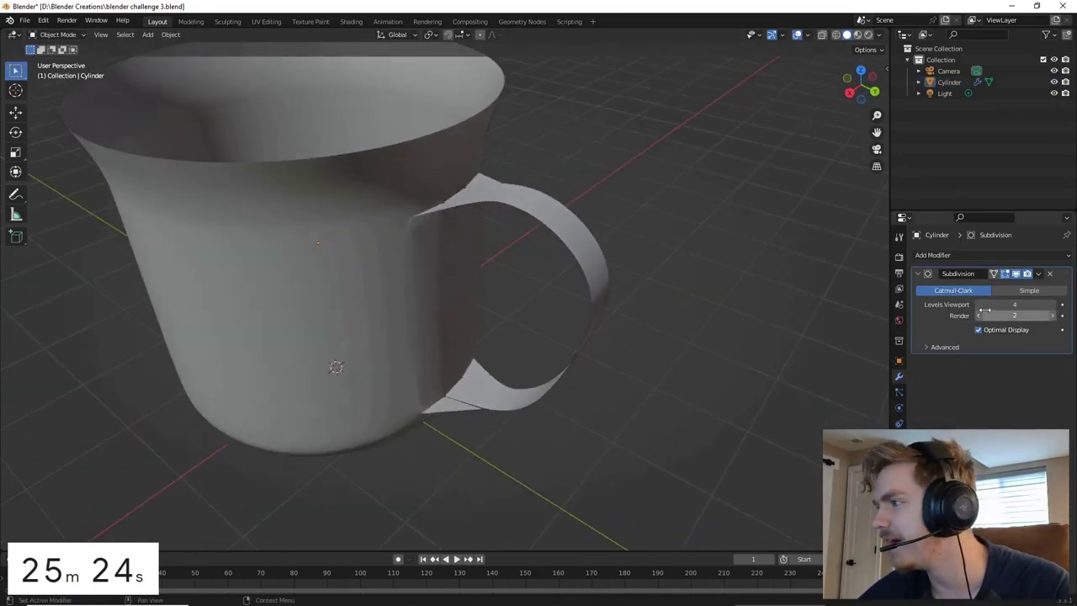
pyautogui.moveTo(986, 310); pyautogui.dragTo(959, 310)
pyautogui.click(987, 255)
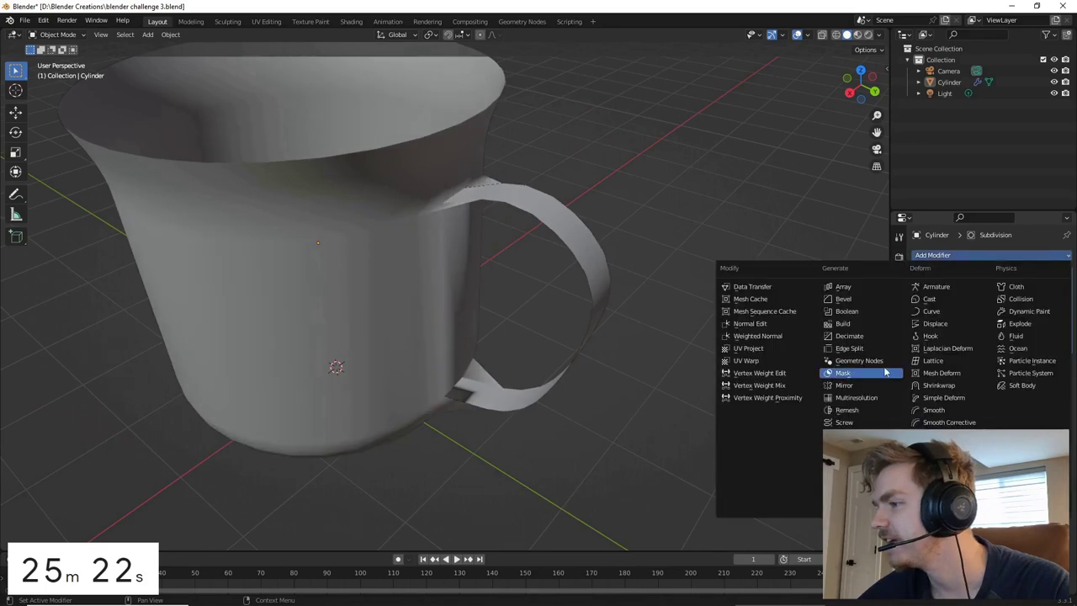
pyautogui.click(846, 447)
pyautogui.moveTo(789, 404); pyautogui.dragTo(730, 357, button='middle')
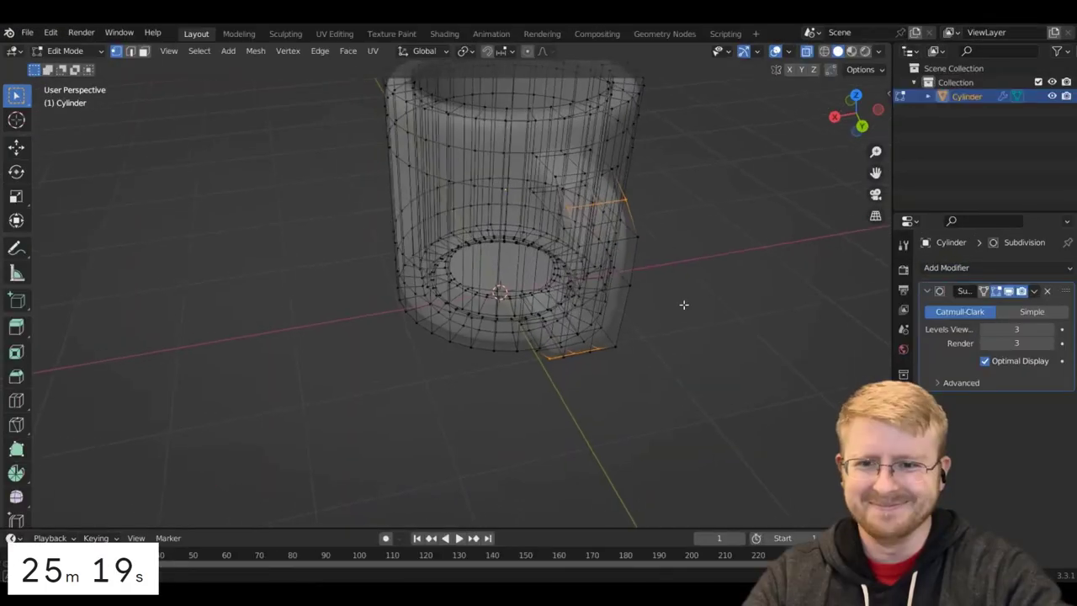
pyautogui.moveTo(685, 306)
pyautogui.mouseDown(button='middle')
pyautogui.moveTo(722, 298)
pyautogui.moveTo(669, 241)
pyautogui.moveTo(740, 200)
pyautogui.moveTo(717, 320)
pyautogui.moveTo(693, 310)
pyautogui.moveTo(698, 299)
pyautogui.mouseUp(button='middle')
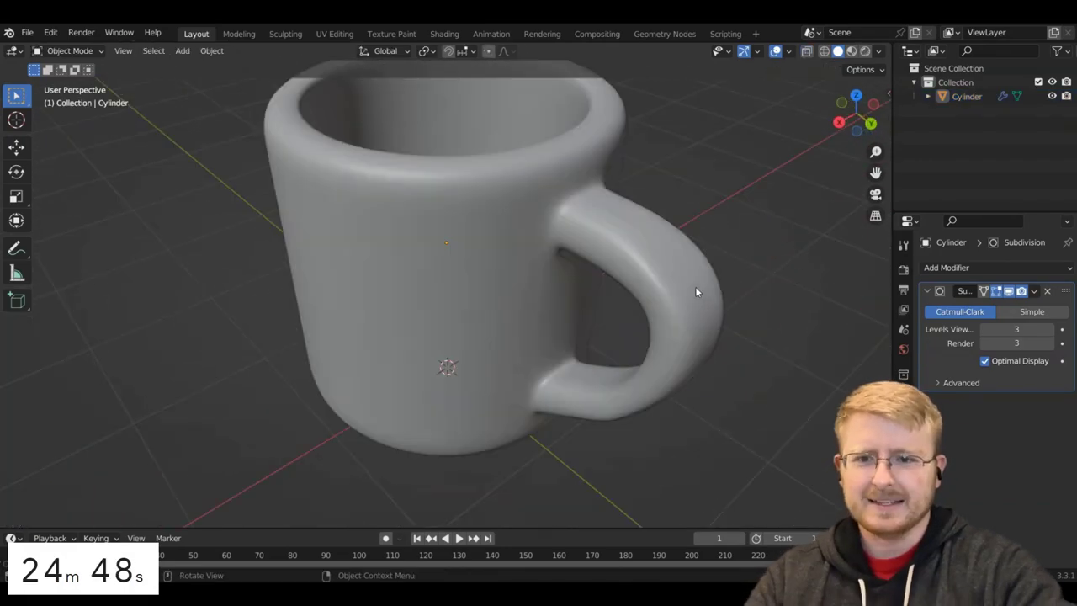
# - Zoom to the handle base and select both triangular faces in Face select mode
pyautogui.press('Tab')
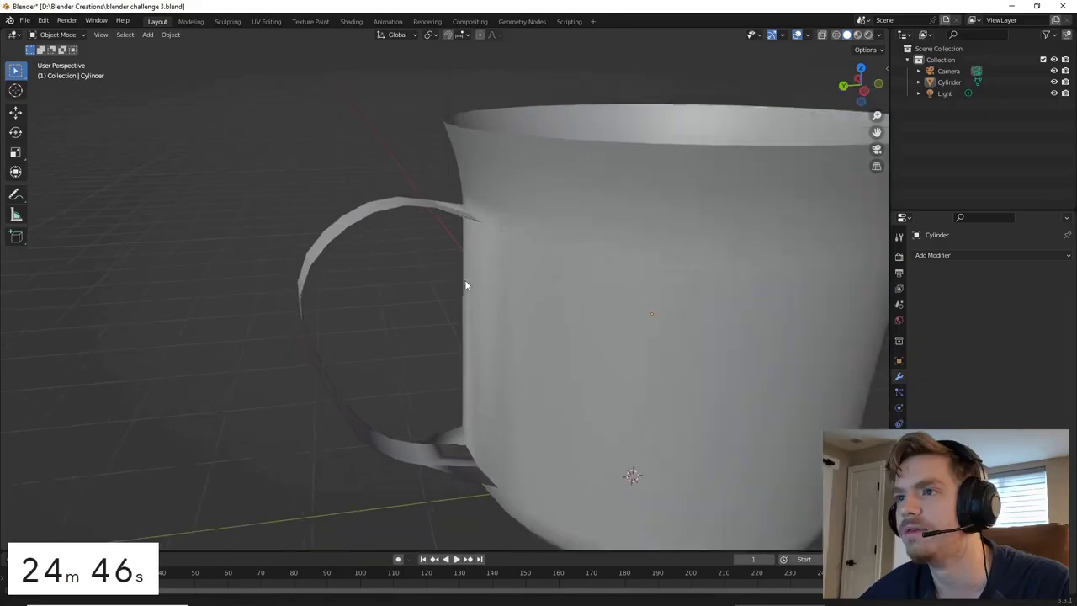
pyautogui.moveTo(464, 279); pyautogui.dragTo(611, 322, button='middle')
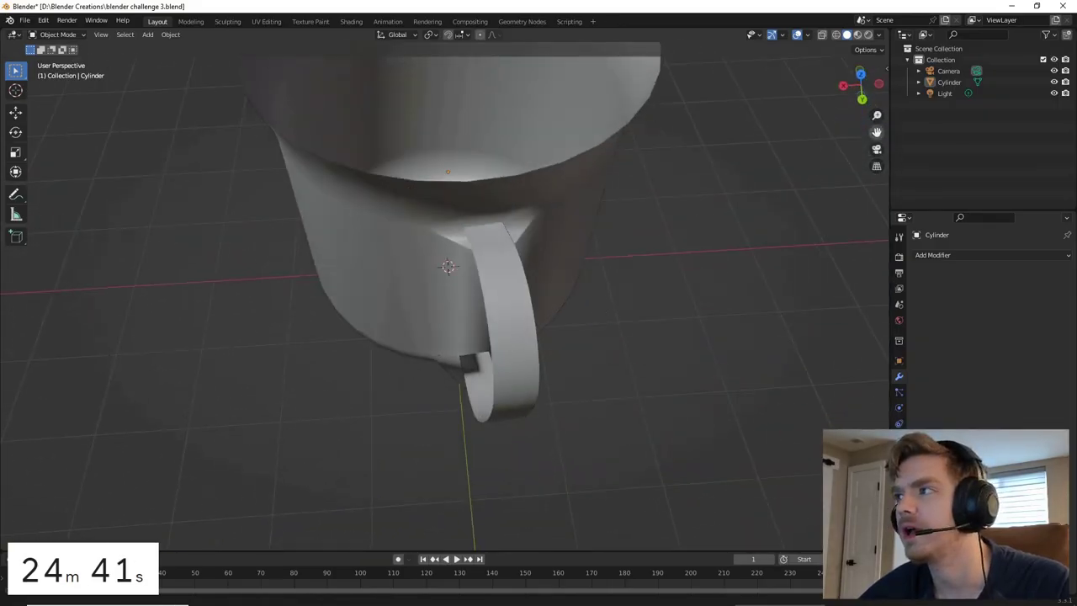
pyautogui.scroll(6, 710, 187)
pyautogui.moveTo(617, 193); pyautogui.dragTo(544, 186, button='middle')
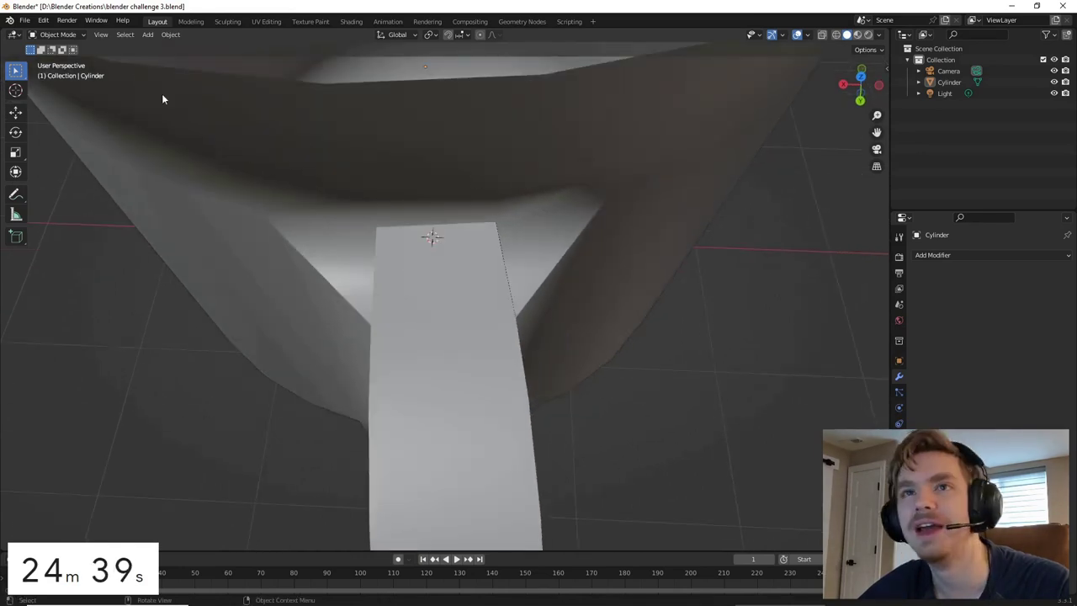
pyautogui.press('Tab')
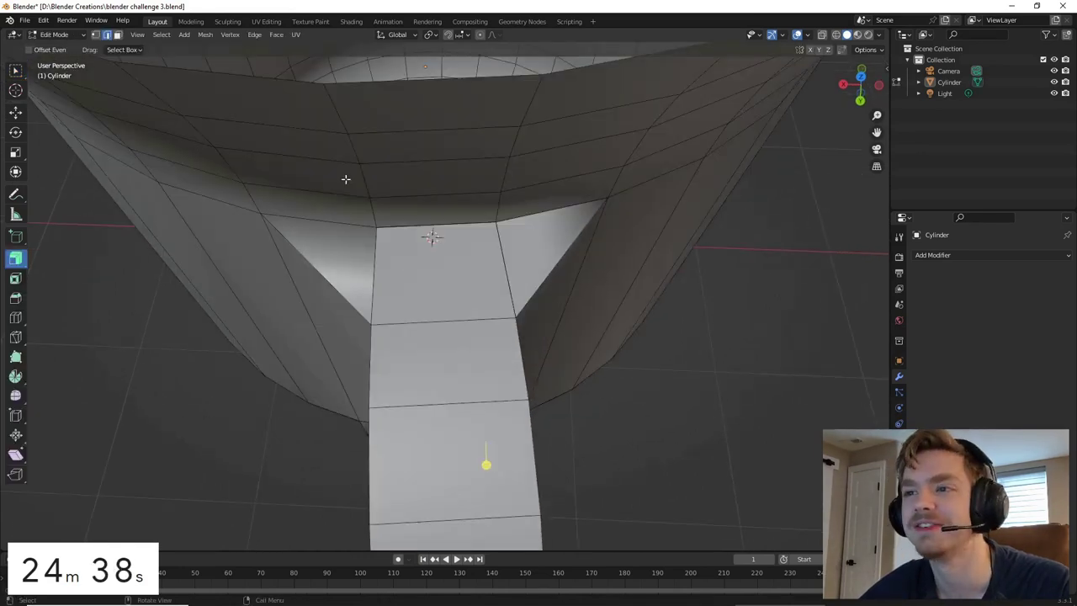
pyautogui.click(117, 35)
pyautogui.click(525, 227)
pyautogui.keyDown('shift'); pyautogui.click(349, 231); pyautogui.keyUp('shift')
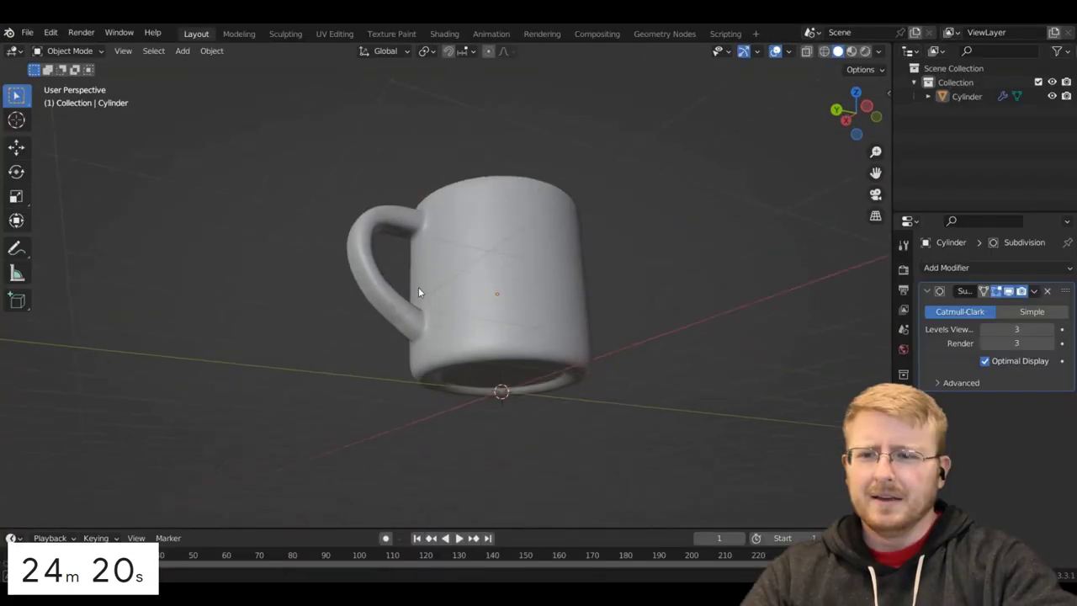
pyautogui.moveTo(418, 287); pyautogui.dragTo(520, 277, button='middle')
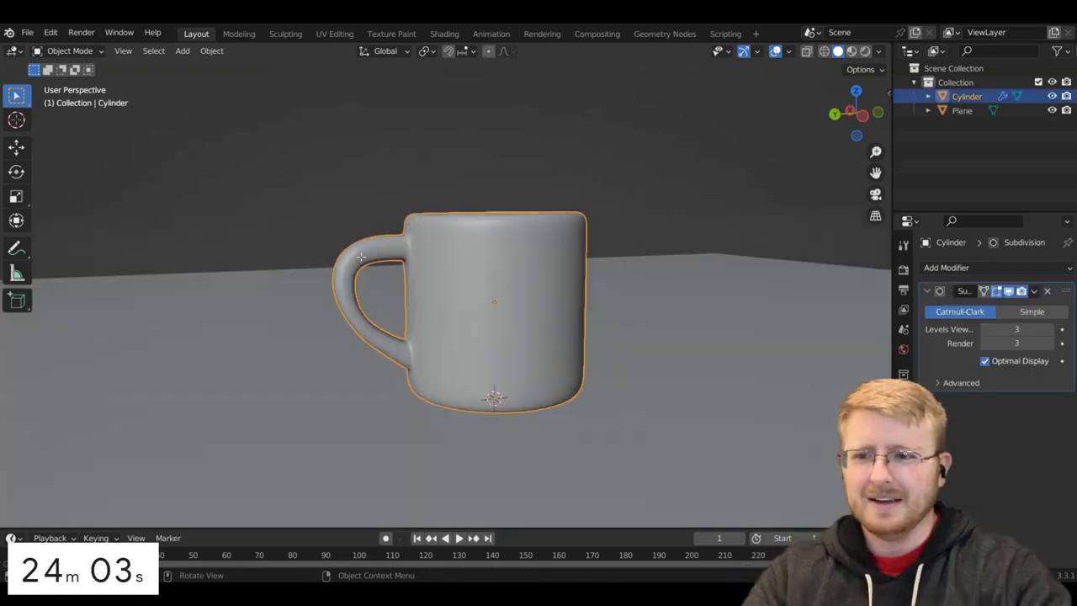
# - Box-select the upper handle vertices, enabling X-ray to include the hidden back ones
pyautogui.press('Tab')
pyautogui.scroll(2, 399, 266)
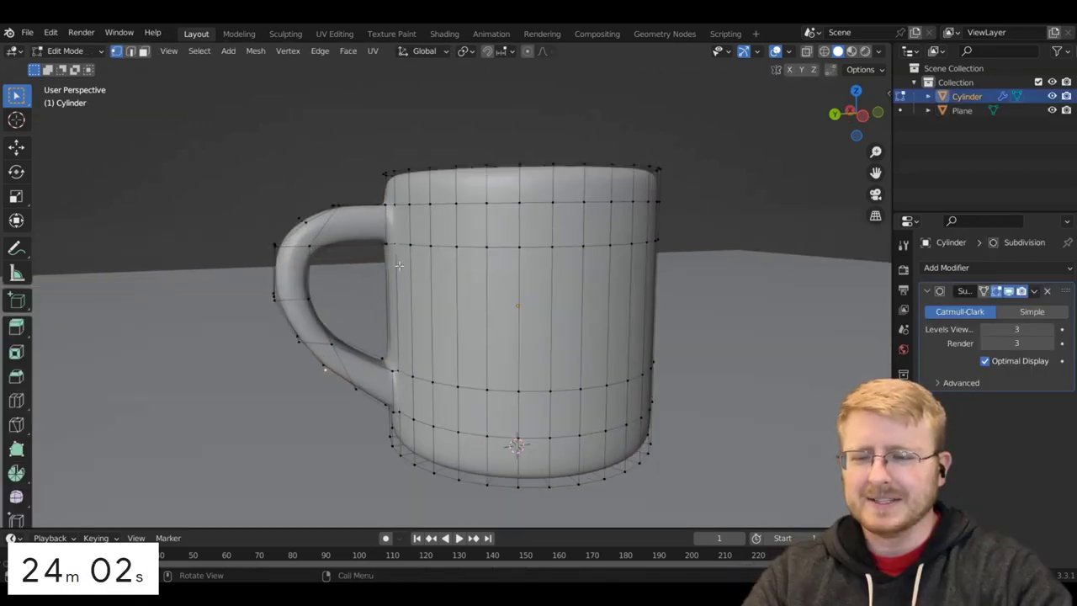
pyautogui.press('Tab')
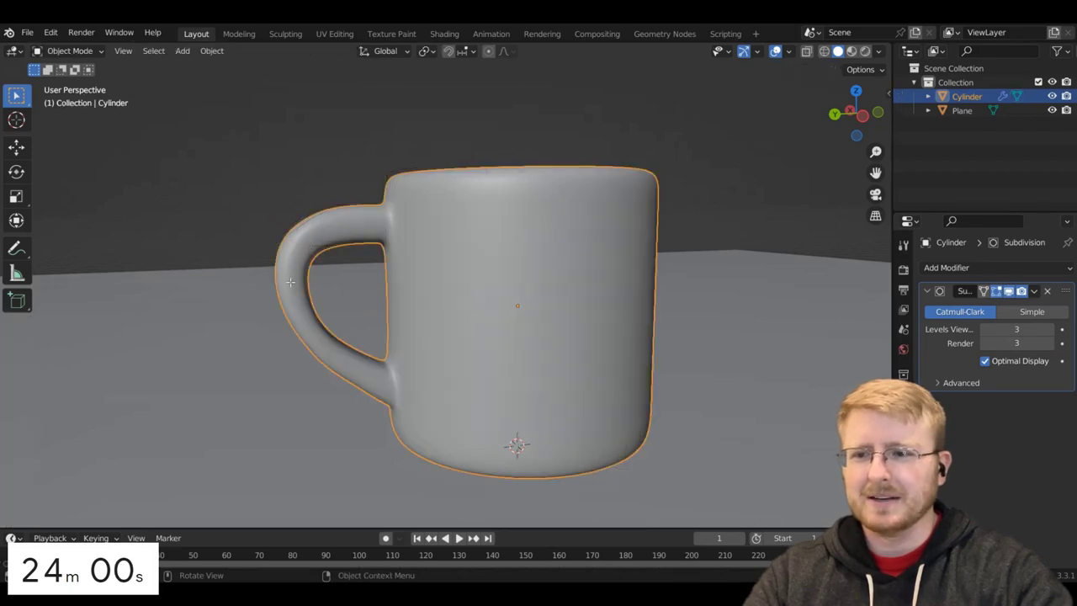
pyautogui.press('Tab')
pyautogui.moveTo(207, 187); pyautogui.dragTo(346, 384)
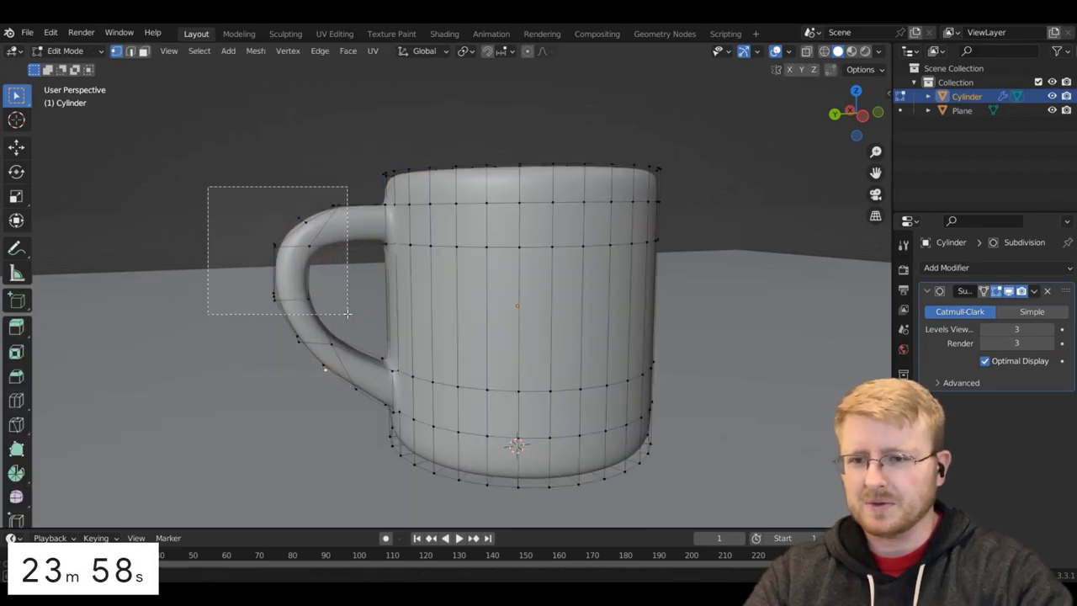
pyautogui.moveTo(346, 313); pyautogui.dragTo(347, 313)
pyautogui.click(806, 51)
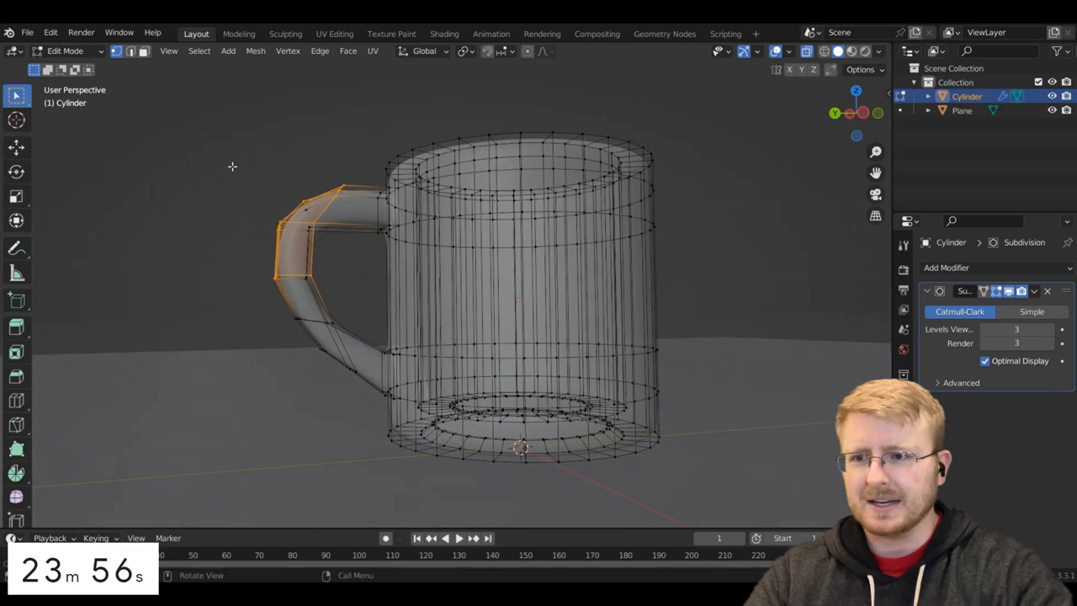
pyautogui.moveTo(232, 168); pyautogui.dragTo(357, 296)
pyautogui.moveTo(494, 251); pyautogui.dragTo(501, 262, button='middle')
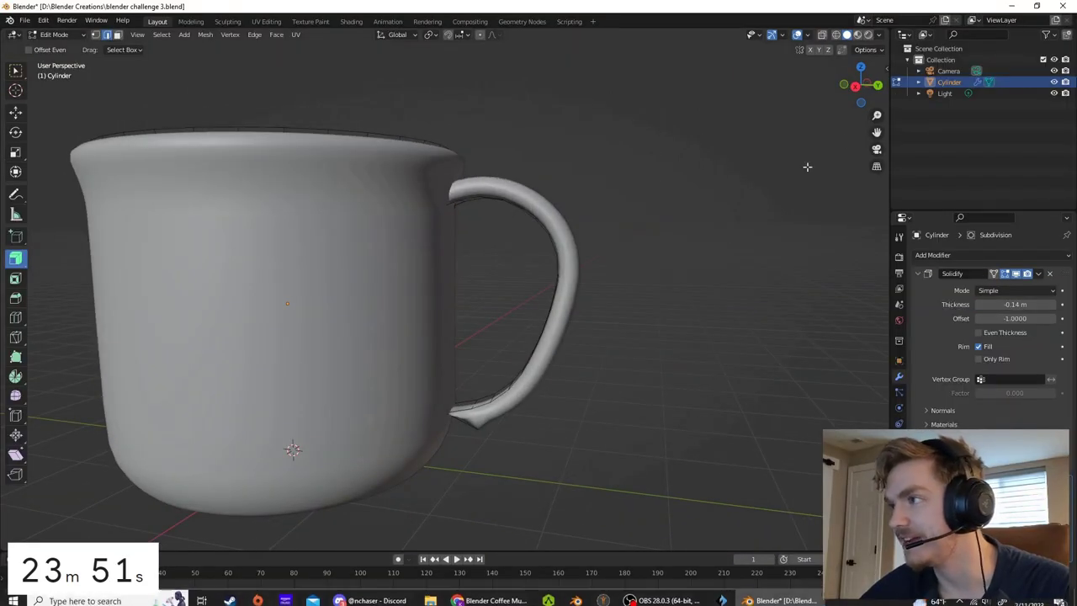
pyautogui.moveTo(808, 167); pyautogui.dragTo(613, 336, button='middle')
pyautogui.scroll(2, 539, 355)
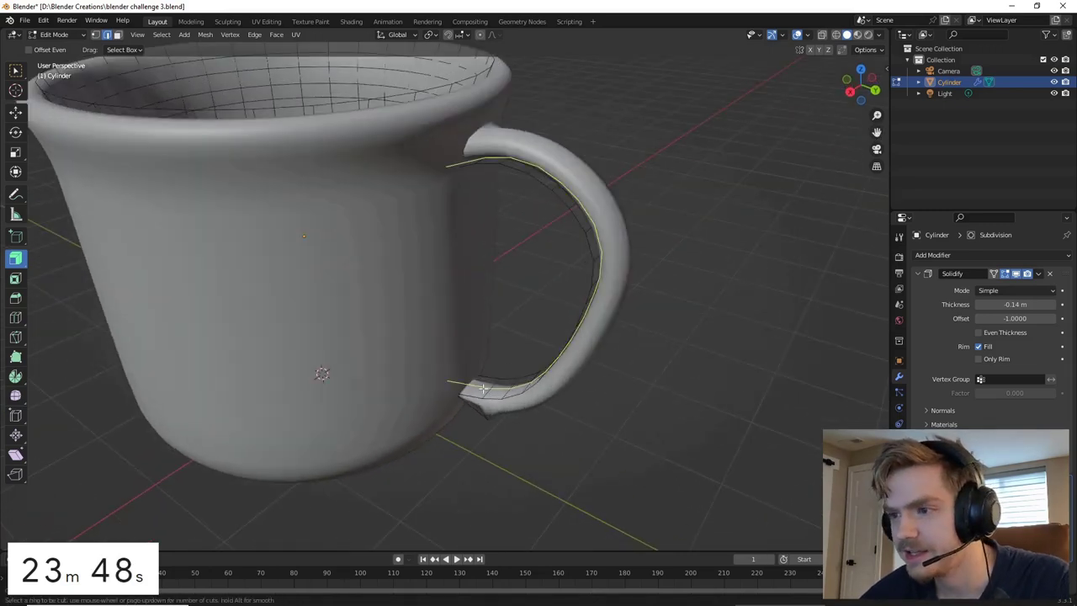
# - Reselect the mug and re-enter Edit Mode, viewing down into it with the handle left
pyautogui.scroll(-3, 675, 378)
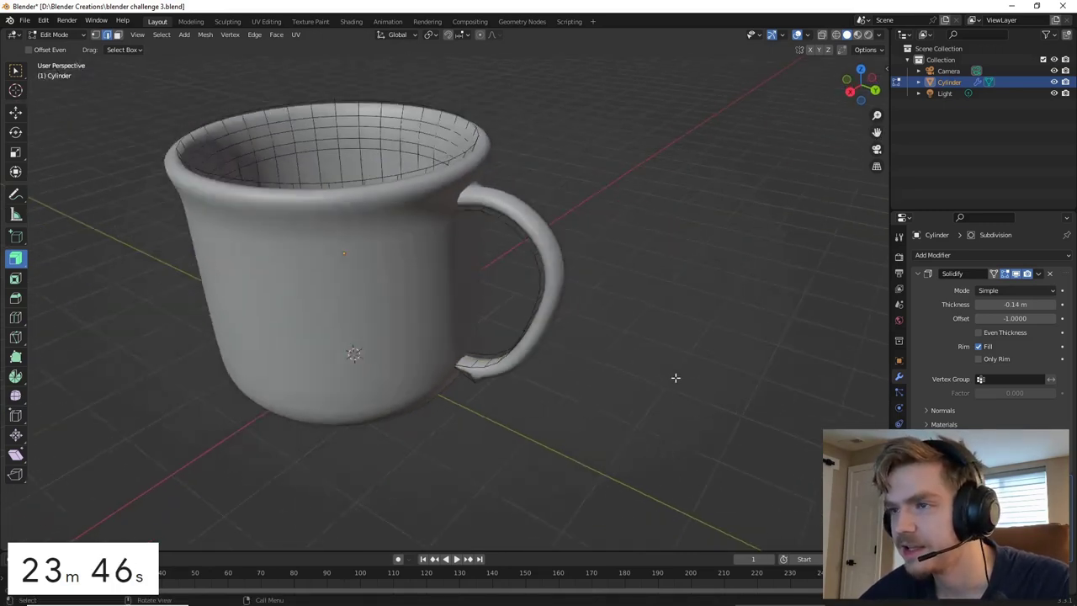
pyautogui.moveTo(675, 378); pyautogui.dragTo(722, 337, button='middle')
pyautogui.press('Tab')
pyautogui.click(721, 337)
pyautogui.moveTo(525, 281); pyautogui.dragTo(474, 323, button='middle')
pyautogui.click(475, 322)
pyautogui.press('Tab')
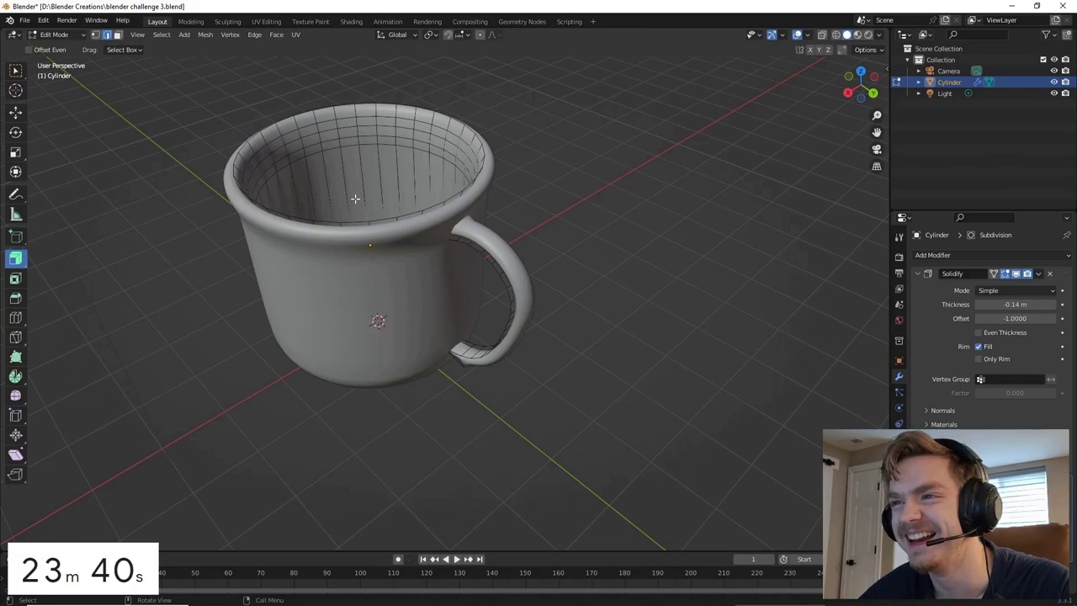
pyautogui.moveTo(829, 50); pyautogui.dragTo(865, 145, button='middle')
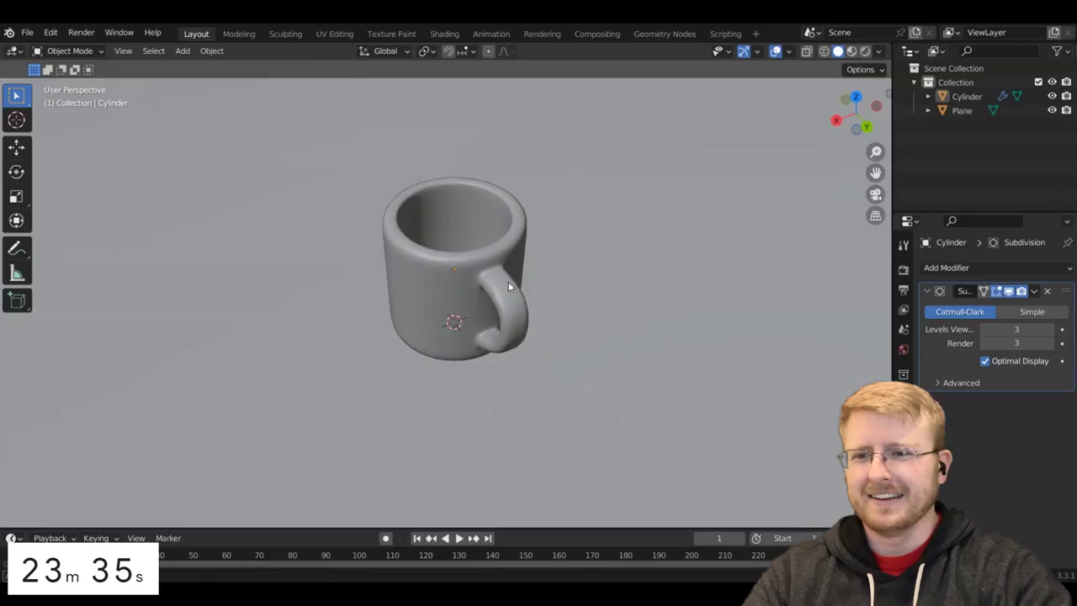
pyautogui.moveTo(508, 281); pyautogui.dragTo(582, 245, button='middle')
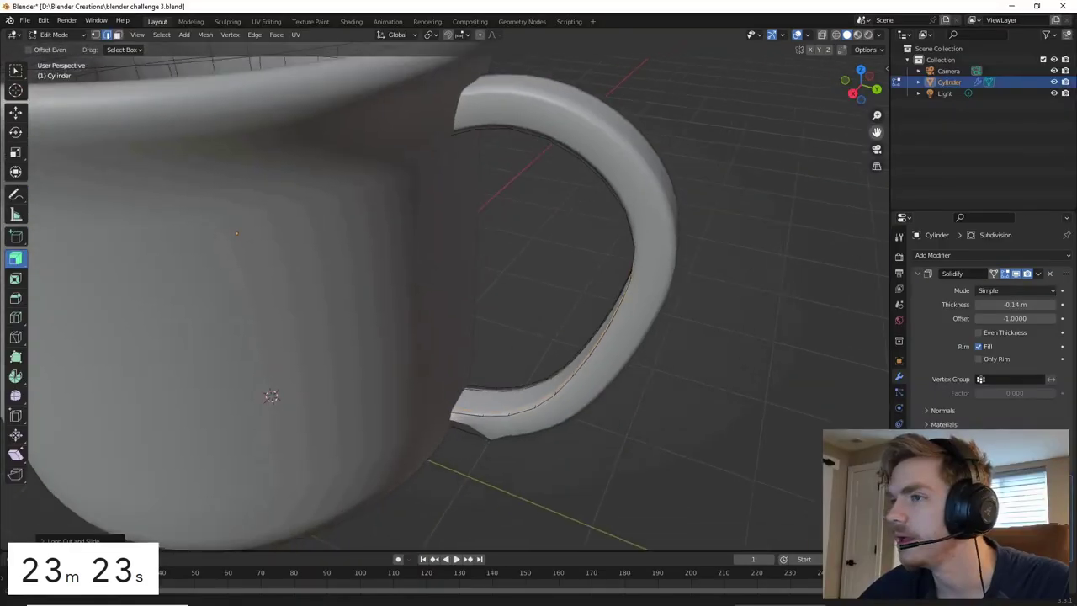
# - In Edge select mode, delete the stray edge from the mug mesh
pyautogui.click(648, 334)
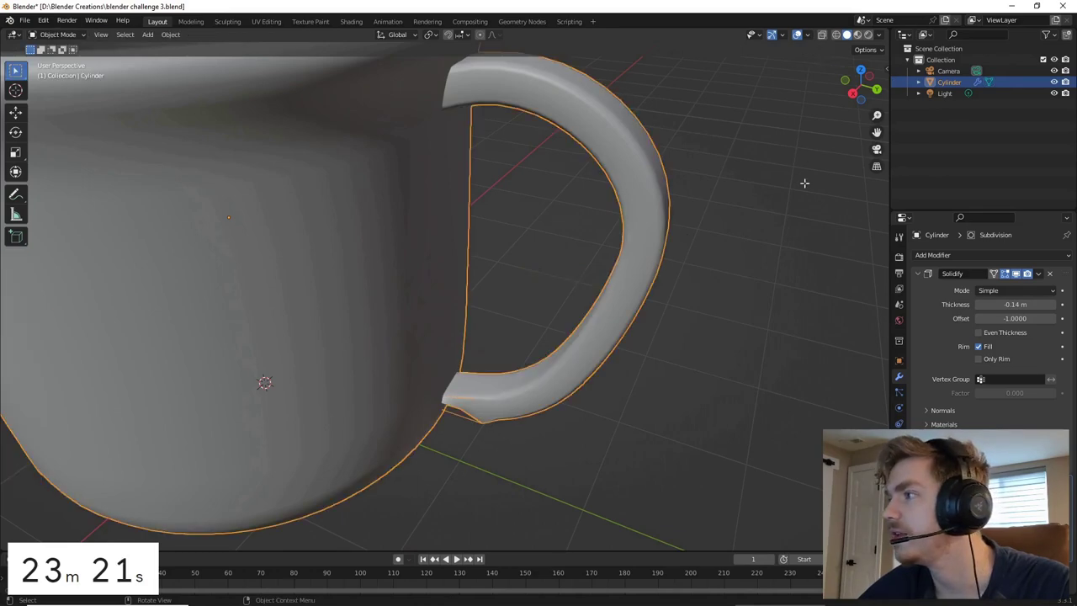
pyautogui.press('Tab')
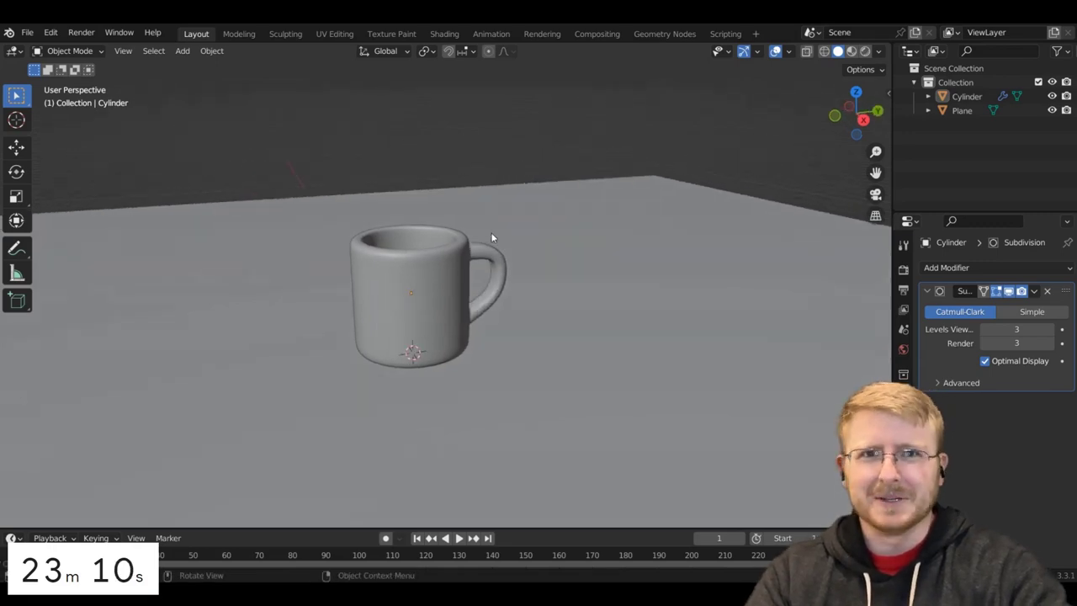
pyautogui.moveTo(492, 239); pyautogui.dragTo(461, 227, button='middle')
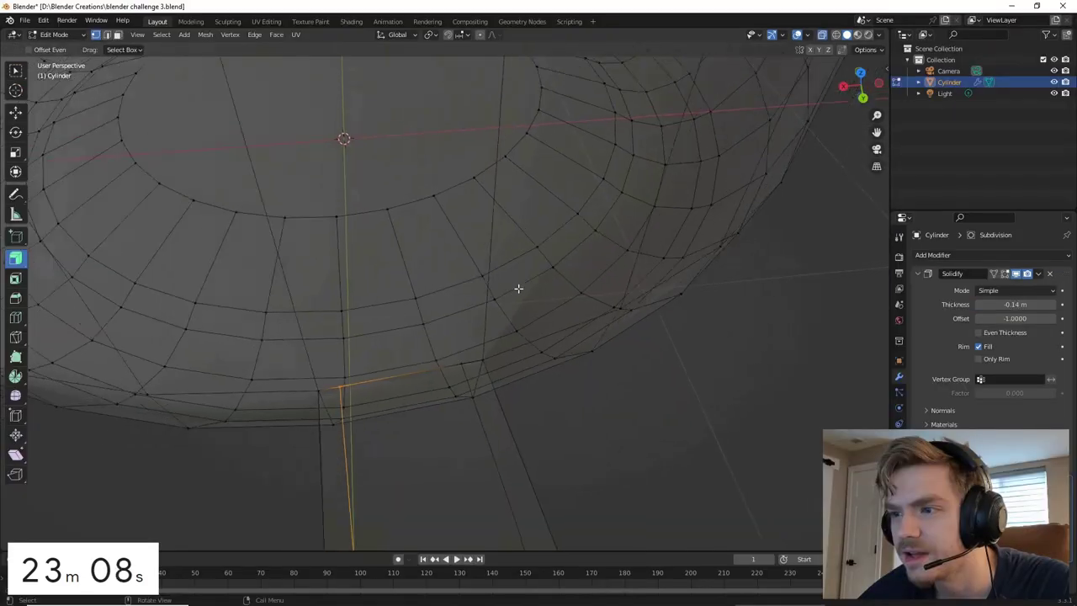
pyautogui.moveTo(516, 288); pyautogui.dragTo(614, 268, button='middle')
pyautogui.moveTo(877, 132); pyautogui.dragTo(460, 356)
pyautogui.moveTo(459, 356); pyautogui.dragTo(415, 410, button='middle')
pyautogui.click(350, 245)
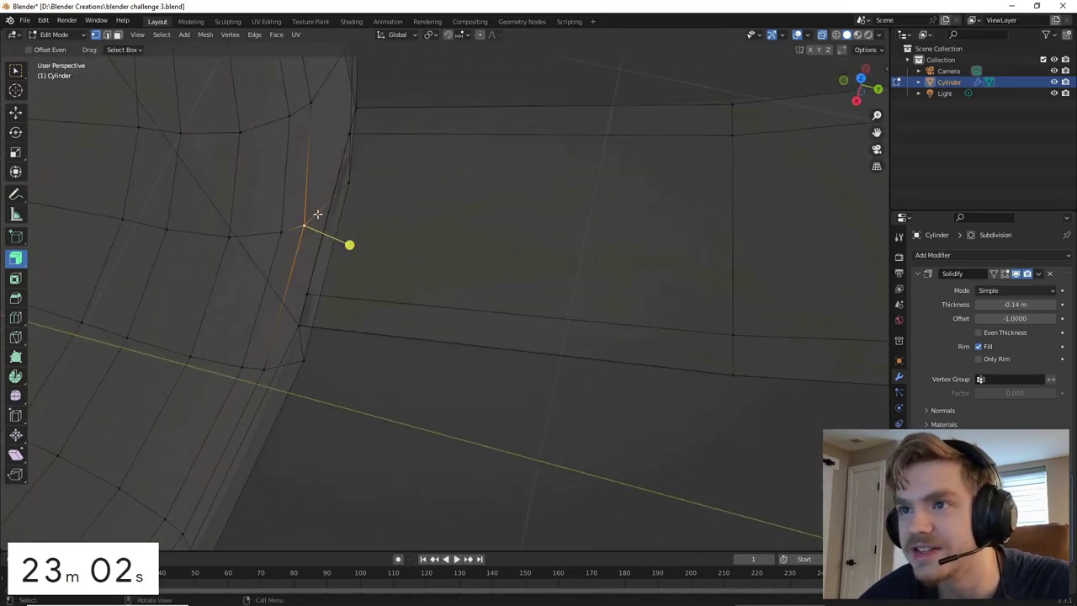
pyautogui.click(108, 34)
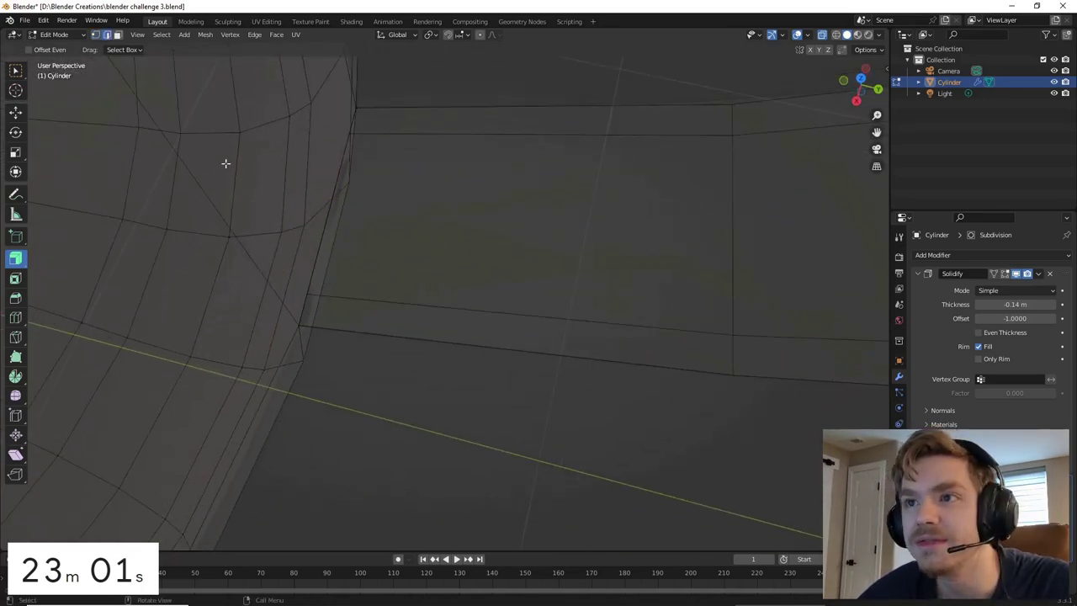
pyautogui.press('x')
pyautogui.click(332, 198)
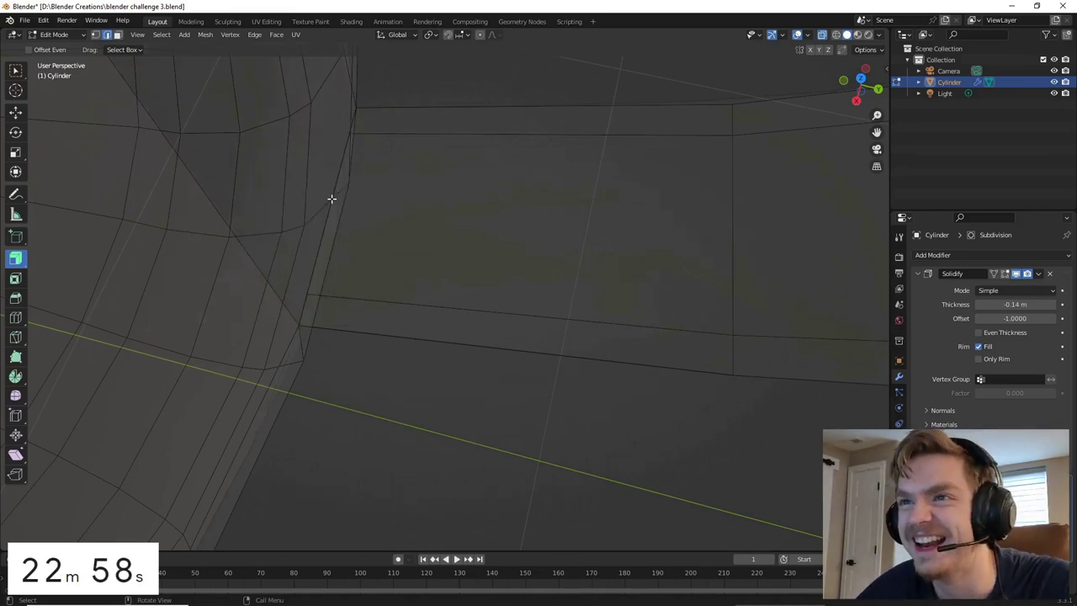
pyautogui.keyDown('alt'); pyautogui.click(335, 227); pyautogui.keyUp('alt')
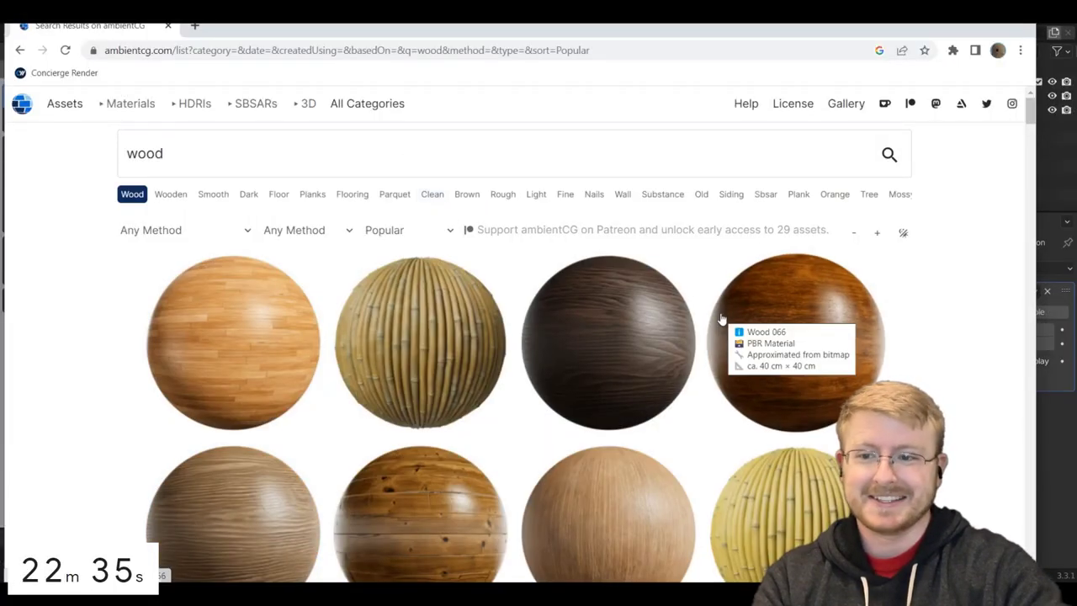
# - Finish an edge slide on the mug mesh and call up the delete options
pyautogui.scroll(-3, 664, 345)
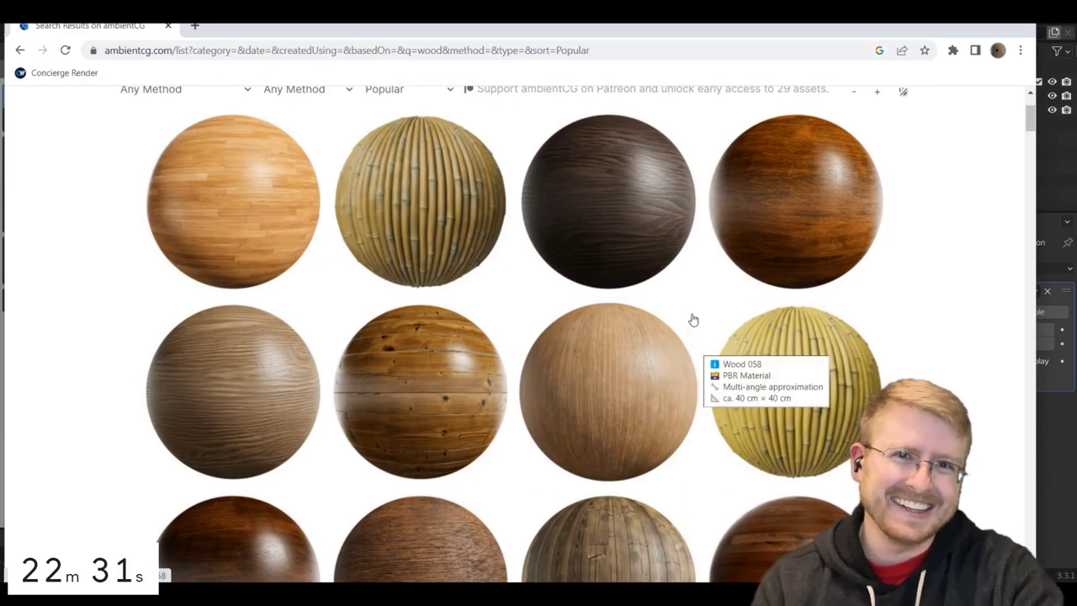
pyautogui.scroll(-3, 665, 293)
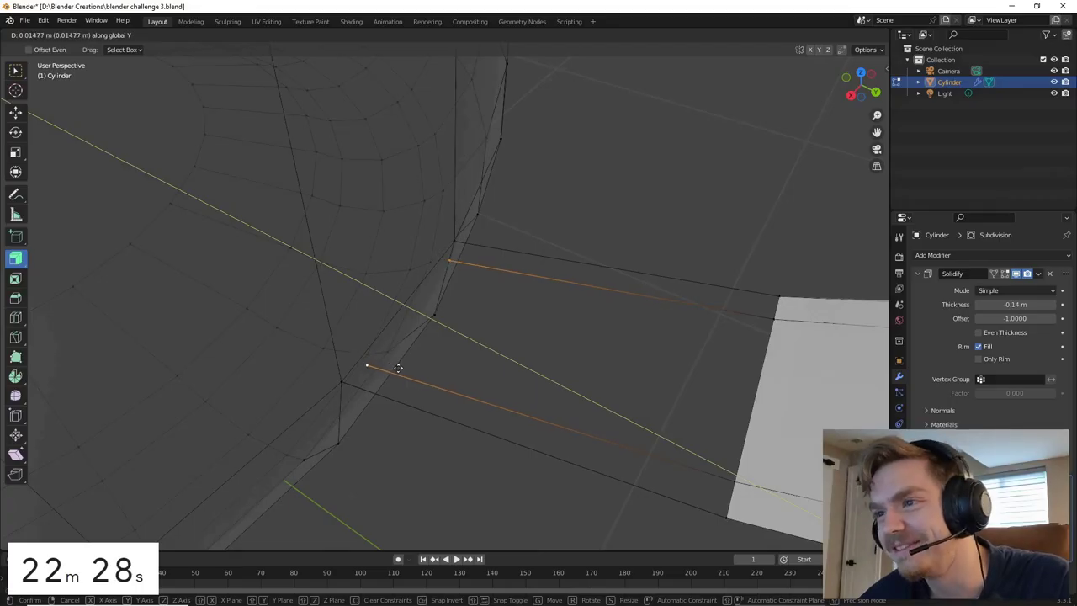
pyautogui.click(567, 436)
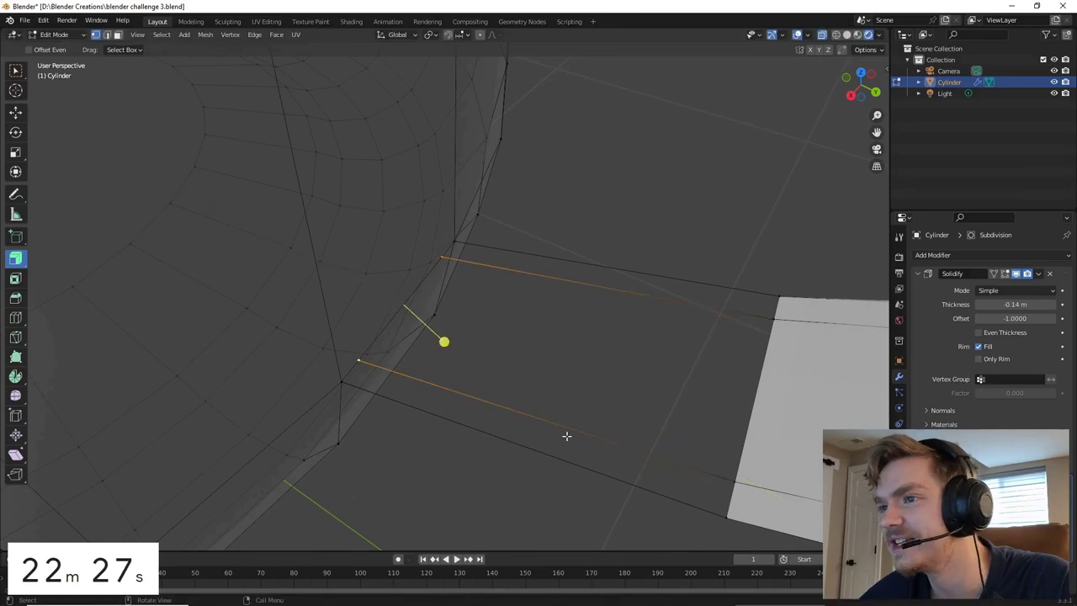
pyautogui.press('x')
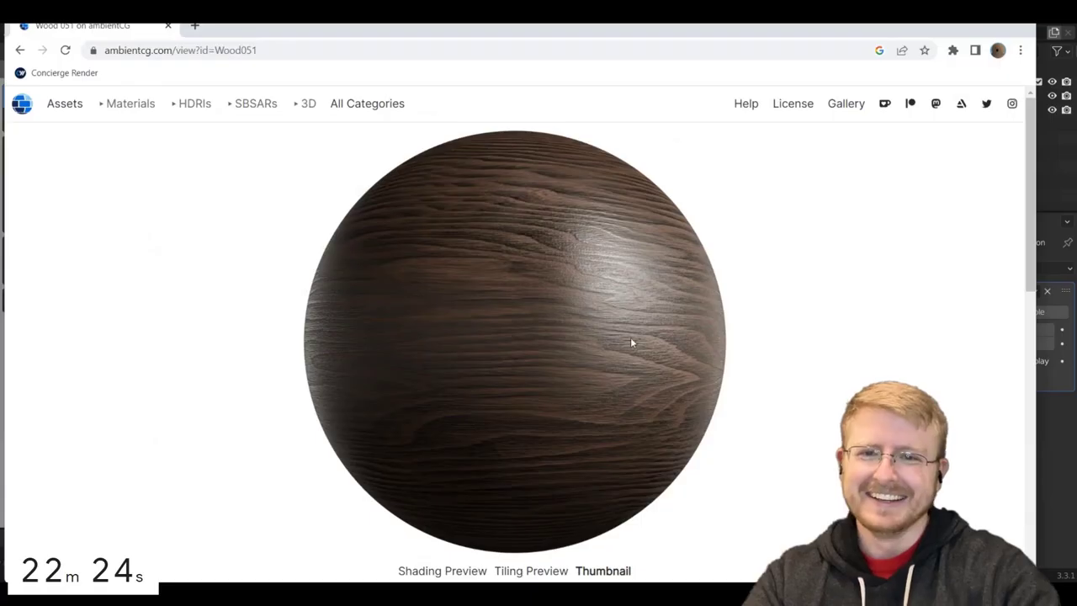
# - Download the Wood 051 texture as the 4K-JPG.zip package from ambientCG
pyautogui.scroll(-3, 630, 337)
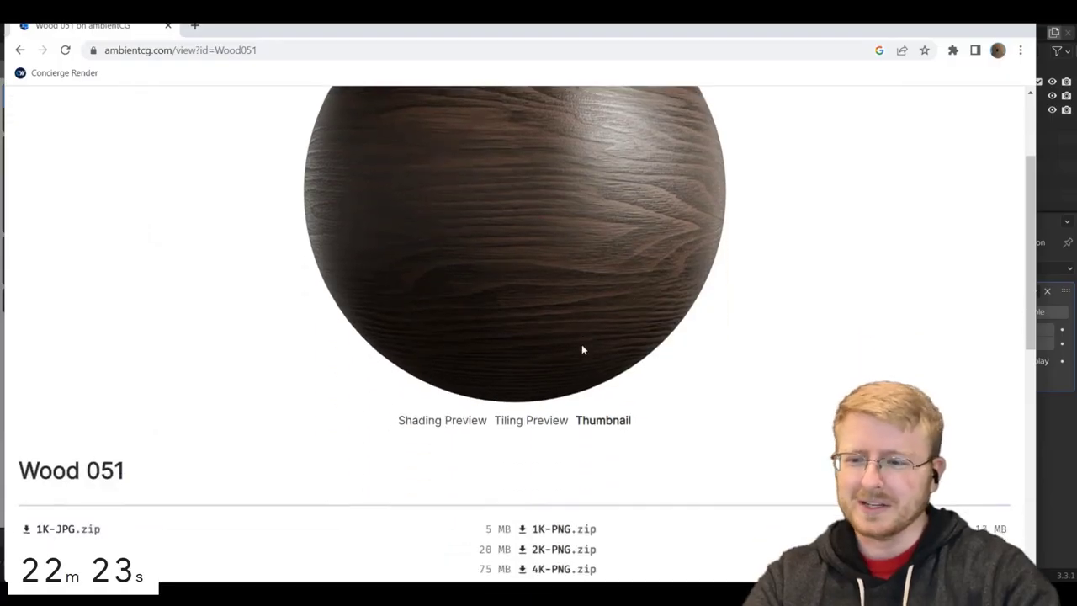
pyautogui.scroll(-2, 581, 349)
pyautogui.moveTo(226, 372)
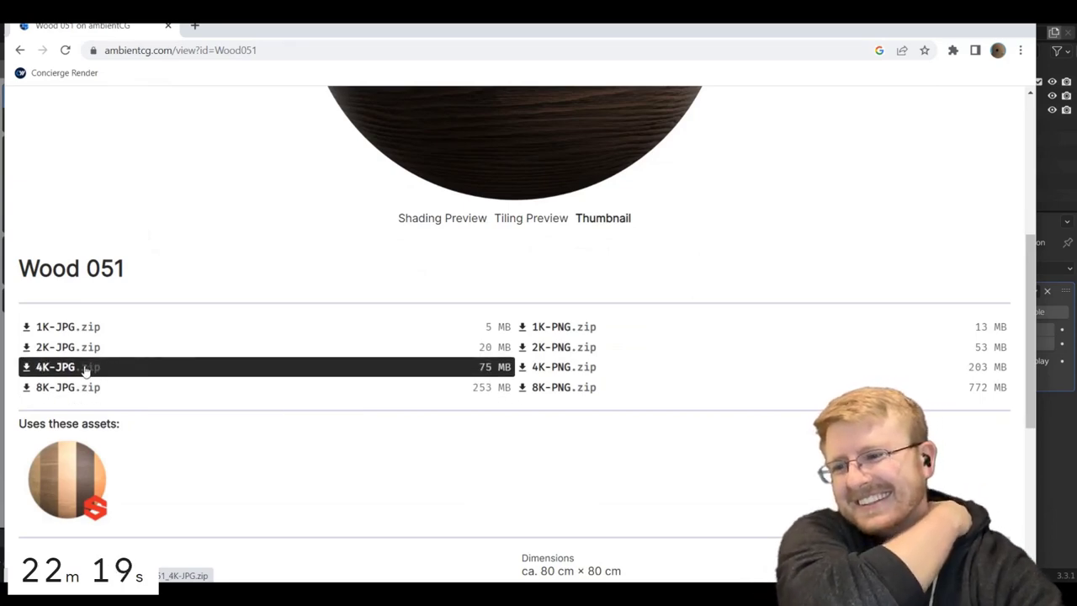
pyautogui.click(26, 368)
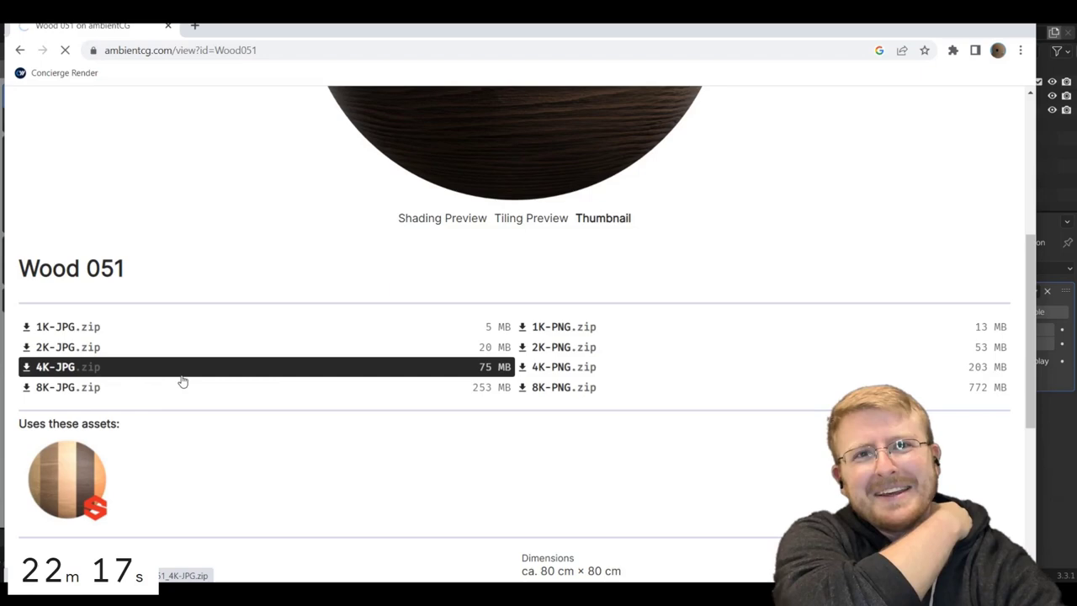
pyautogui.moveTo(196, 376)
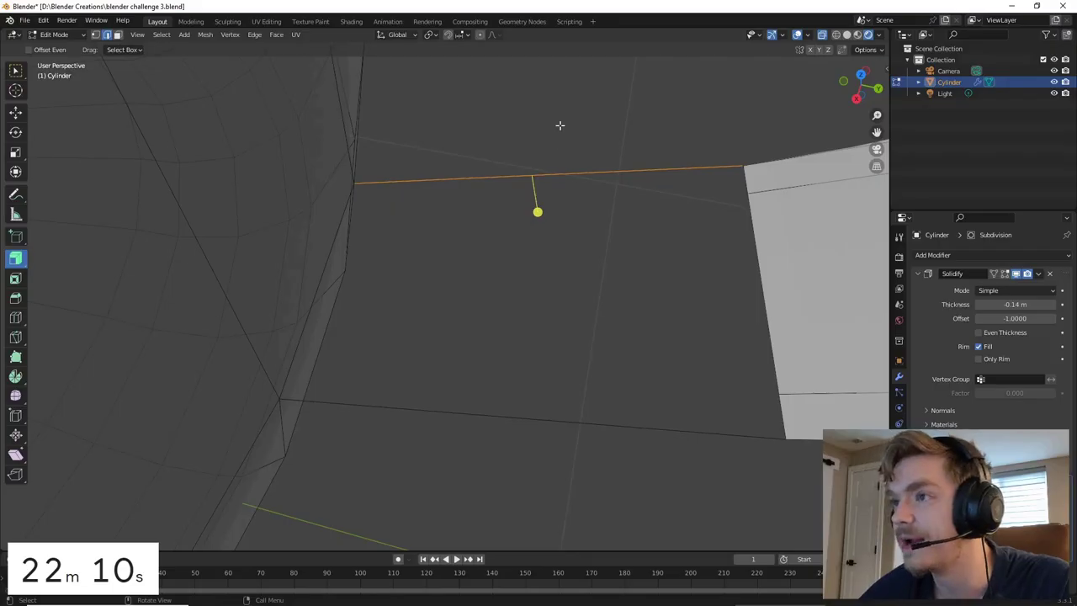
# - Select edges of the mug mesh around the handle area
pyautogui.click(569, 174)
pyautogui.moveTo(568, 188); pyautogui.dragTo(531, 415, button='middle')
pyautogui.click(539, 404)
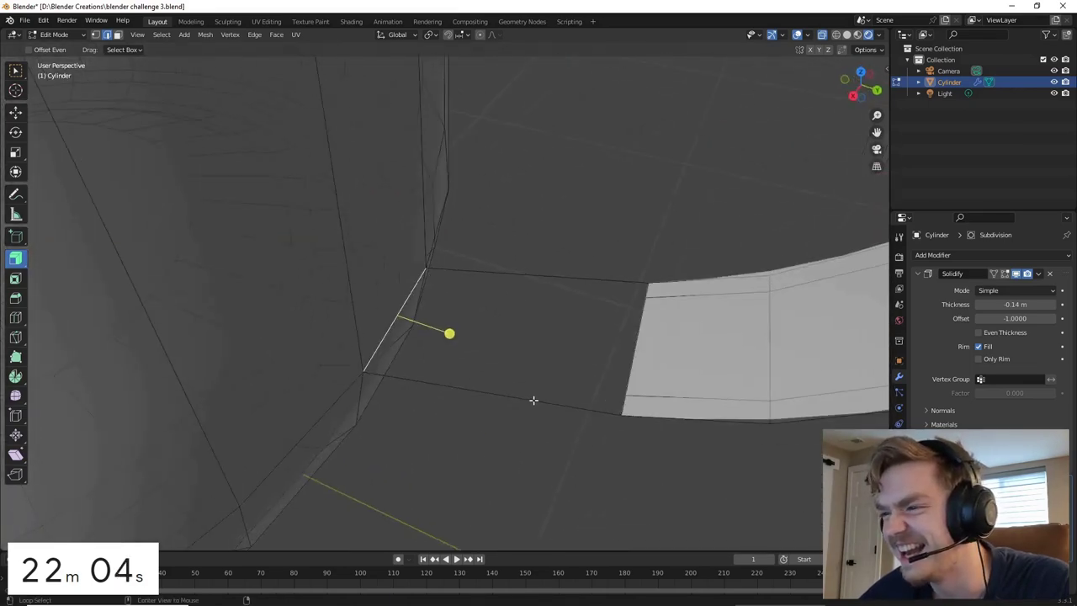
pyautogui.click(534, 401)
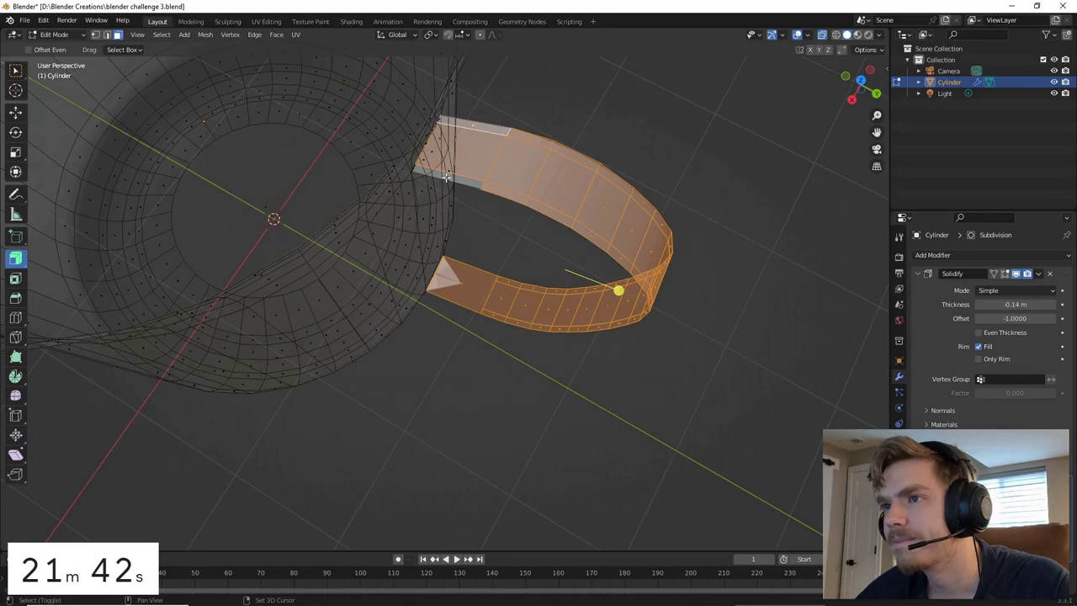
pyautogui.moveTo(757, 210); pyautogui.dragTo(547, 241, button='middle')
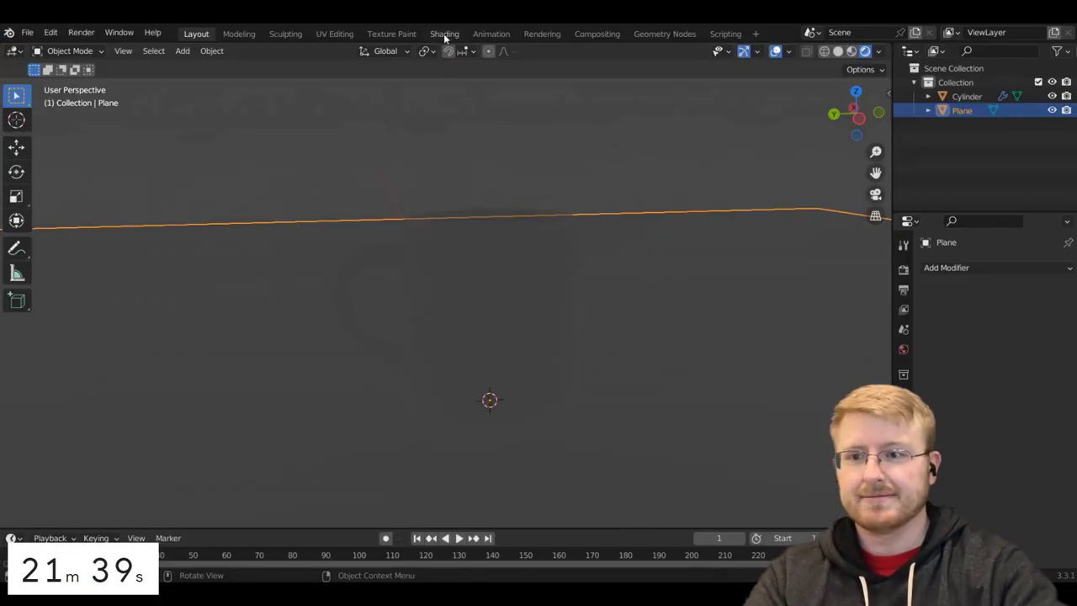
# - In the Shading workspace, lower the mug along Z to sit on the table plane
pyautogui.click(444, 34)
pyautogui.moveTo(624, 205); pyautogui.dragTo(585, 209, button='middle')
pyautogui.click(510, 202)
pyautogui.press('g')
pyautogui.click(571, 206)
pyautogui.press('g')
pyautogui.press('z')
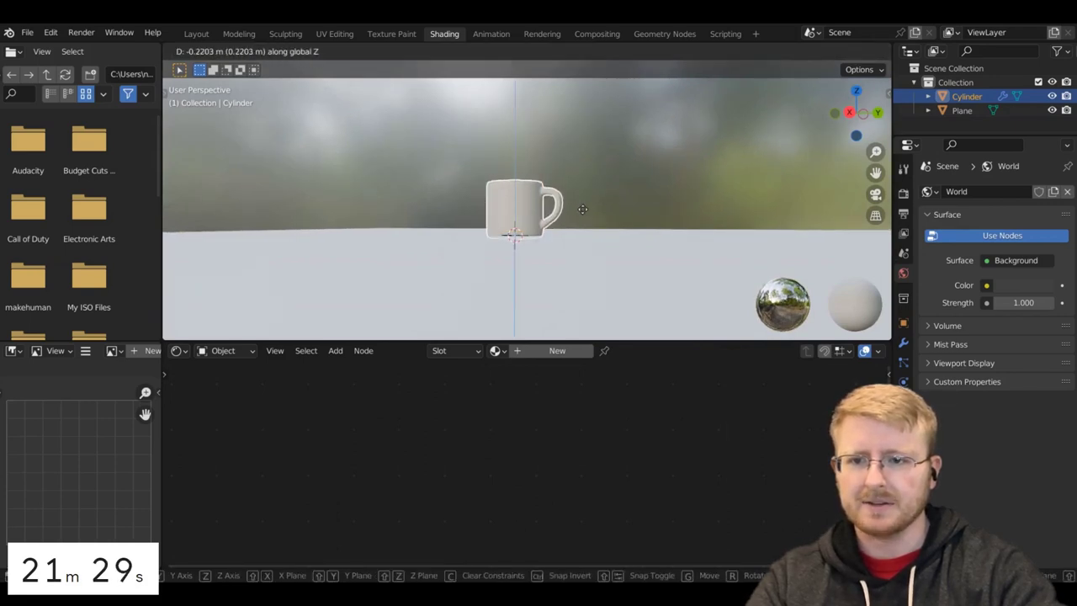
pyautogui.click(587, 206)
pyautogui.moveTo(587, 204); pyautogui.dragTo(591, 202, button='middle')
# - Select the table plane, then turn off X-ray and reopen the cup's mesh for editing
pyautogui.click(732, 183)
pyautogui.moveTo(731, 184); pyautogui.dragTo(630, 171, button='middle')
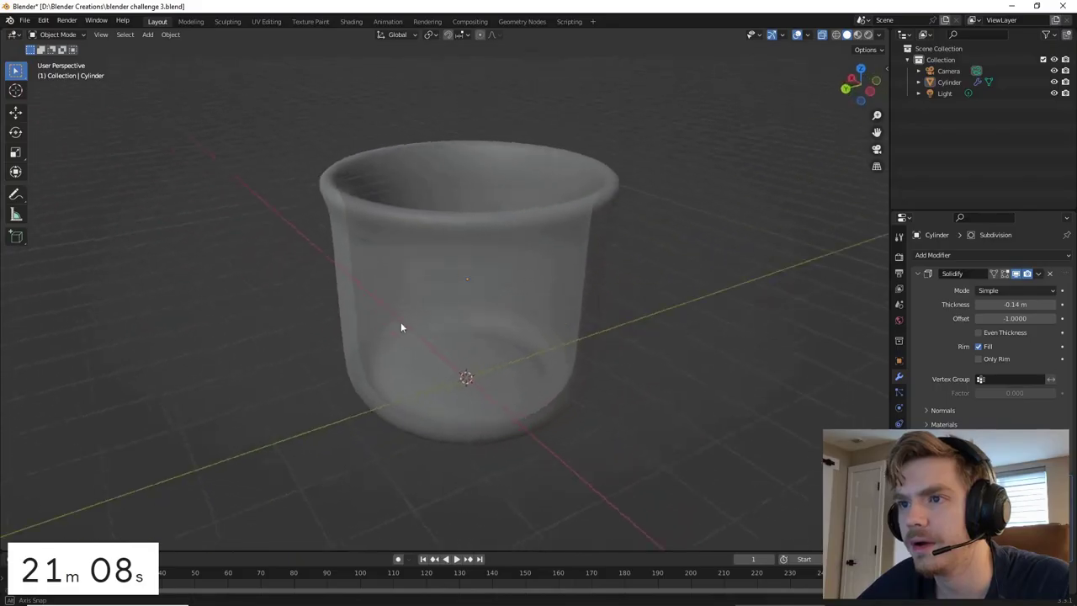
pyautogui.moveTo(399, 325); pyautogui.dragTo(474, 329, button='middle')
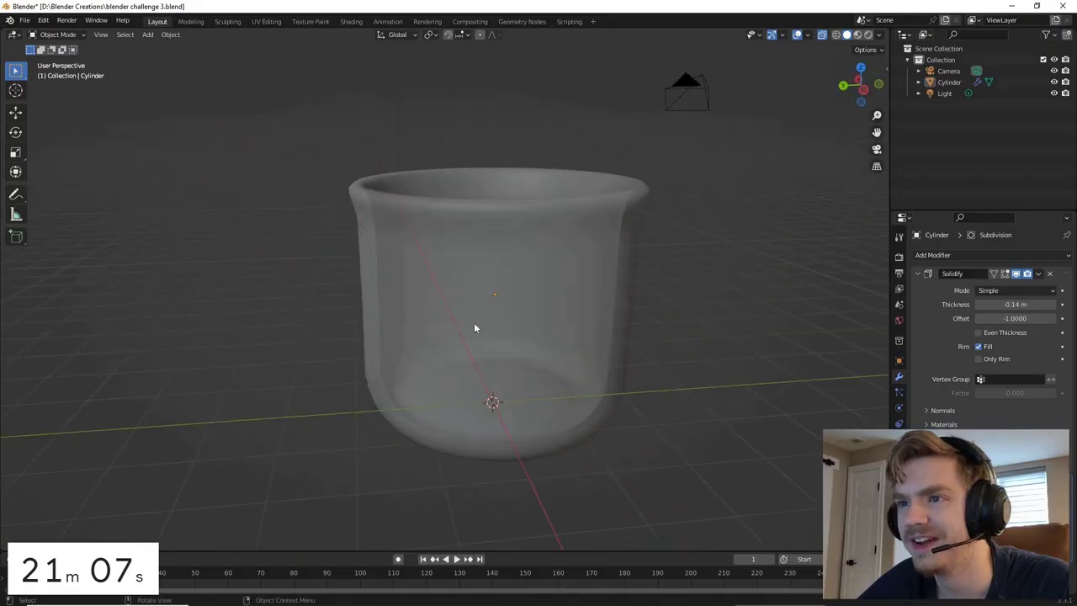
pyautogui.click(474, 330)
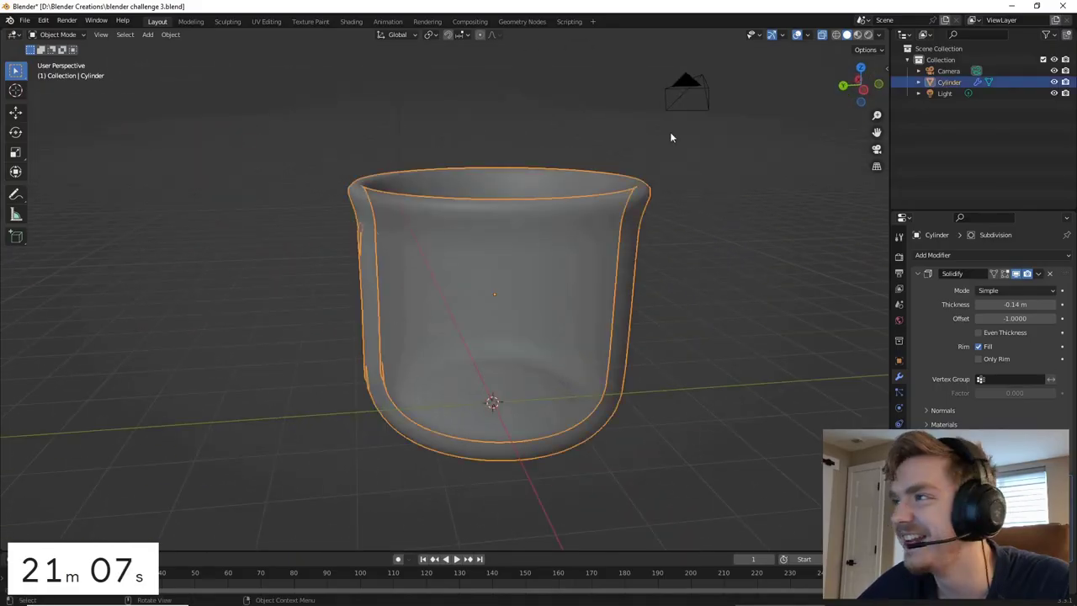
pyautogui.click(822, 35)
pyautogui.hotkey('alt', 'a')
pyautogui.moveTo(542, 193)
pyautogui.mouseDown(button='middle')
pyautogui.moveTo(639, 232)
pyautogui.moveTo(475, 244)
pyautogui.mouseUp(button='middle')
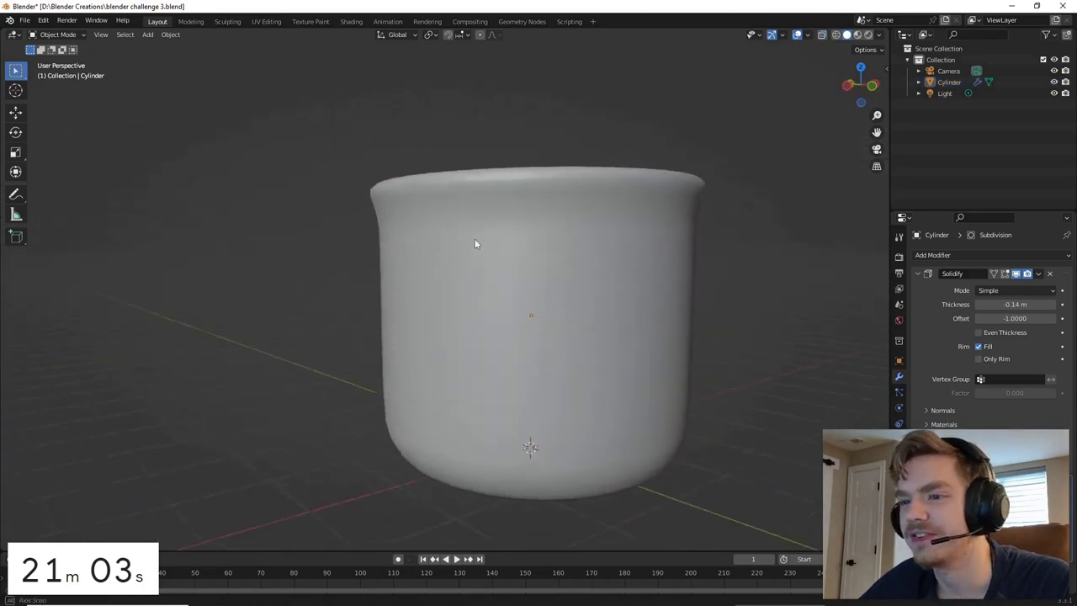
pyautogui.scroll(-5, 466, 248)
pyautogui.click(495, 297)
pyautogui.press('Tab')
pyautogui.scroll(6, 606, 223)
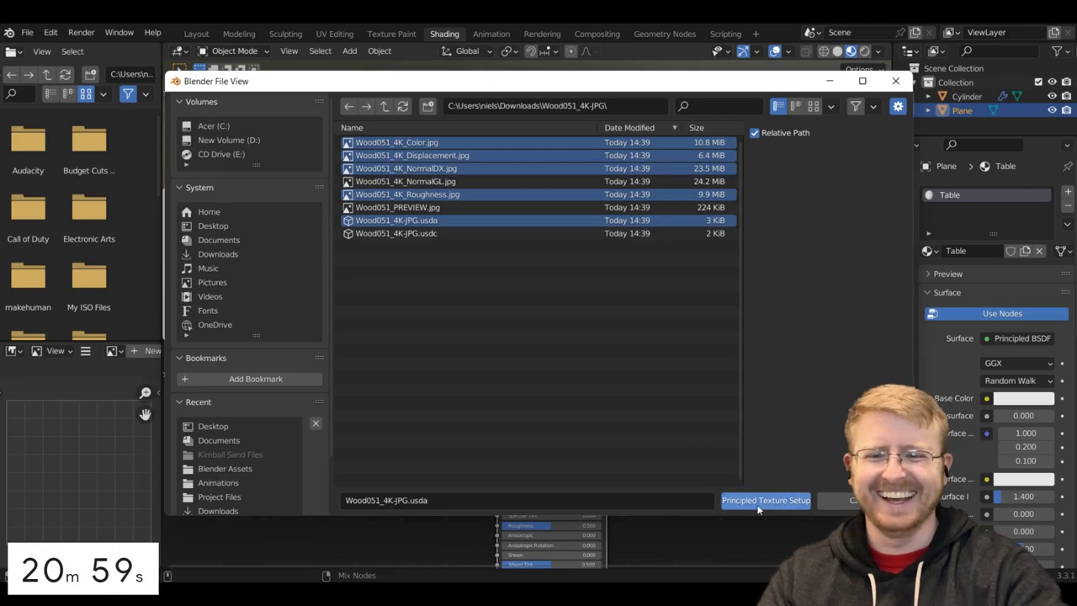
# - Build the table material from the Wood051 texture maps with Principled Texture Setup
pyautogui.click(762, 502)
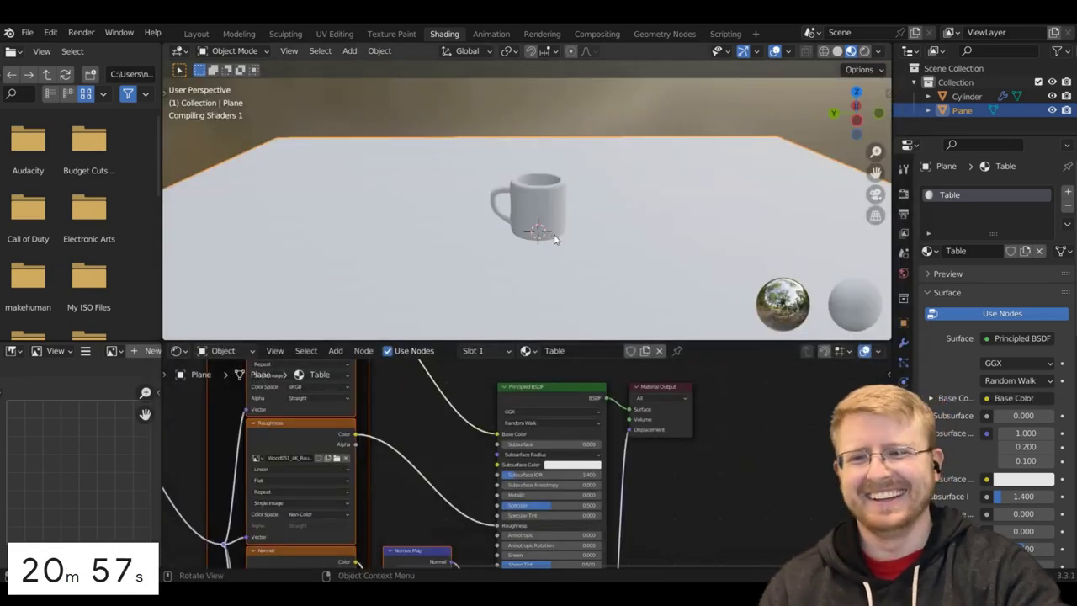
pyautogui.moveTo(657, 224); pyautogui.dragTo(674, 209, button='middle')
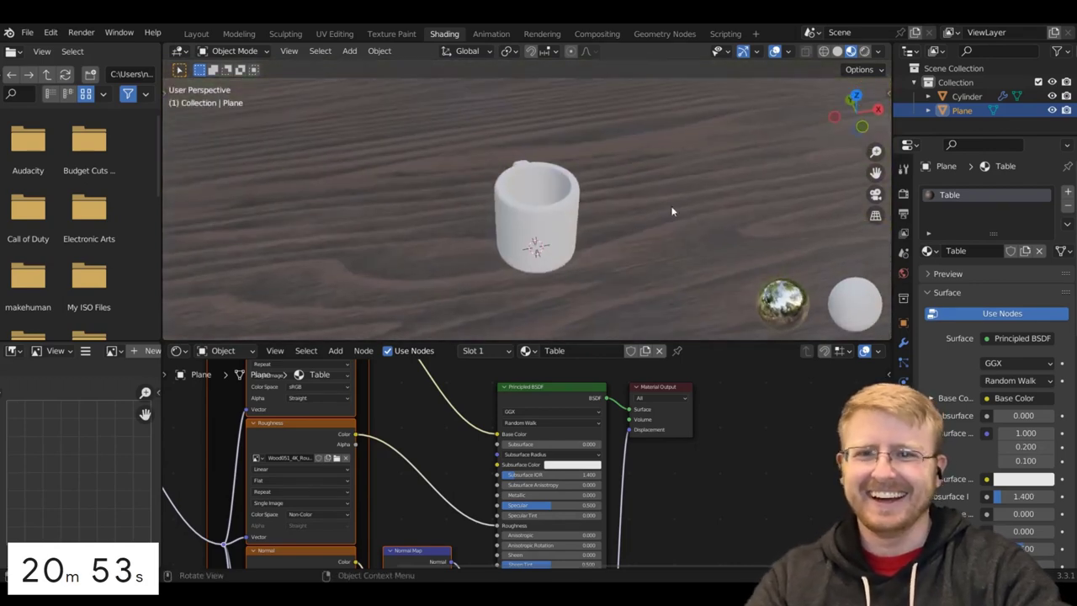
pyautogui.moveTo(644, 267); pyautogui.dragTo(593, 189, button='middle')
pyautogui.moveTo(440, 466); pyautogui.dragTo(505, 466, button='middle')
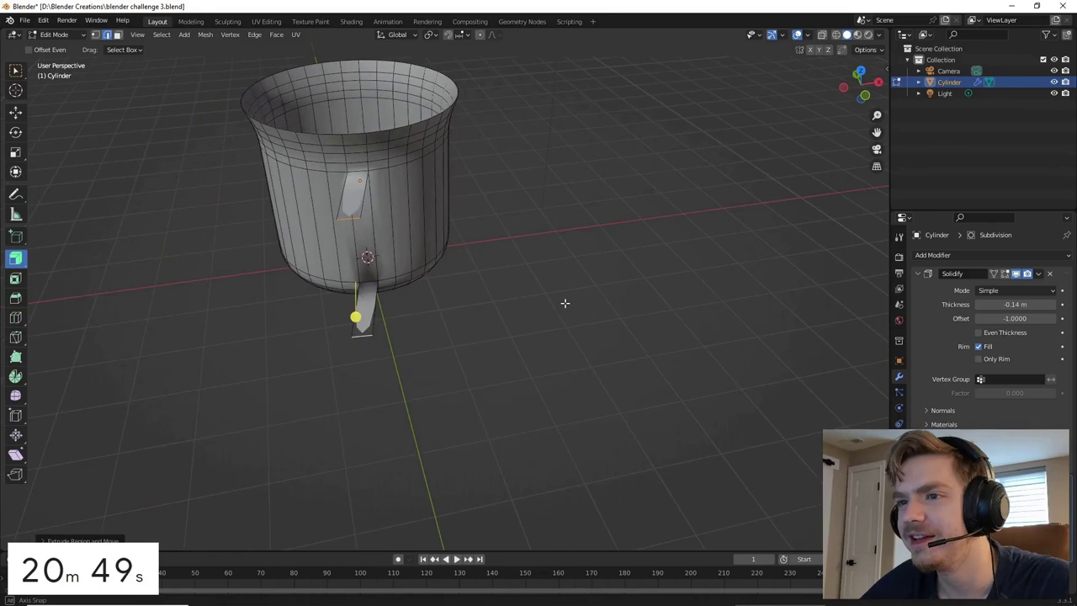
pyautogui.moveTo(565, 301); pyautogui.dragTo(680, 266, button='middle')
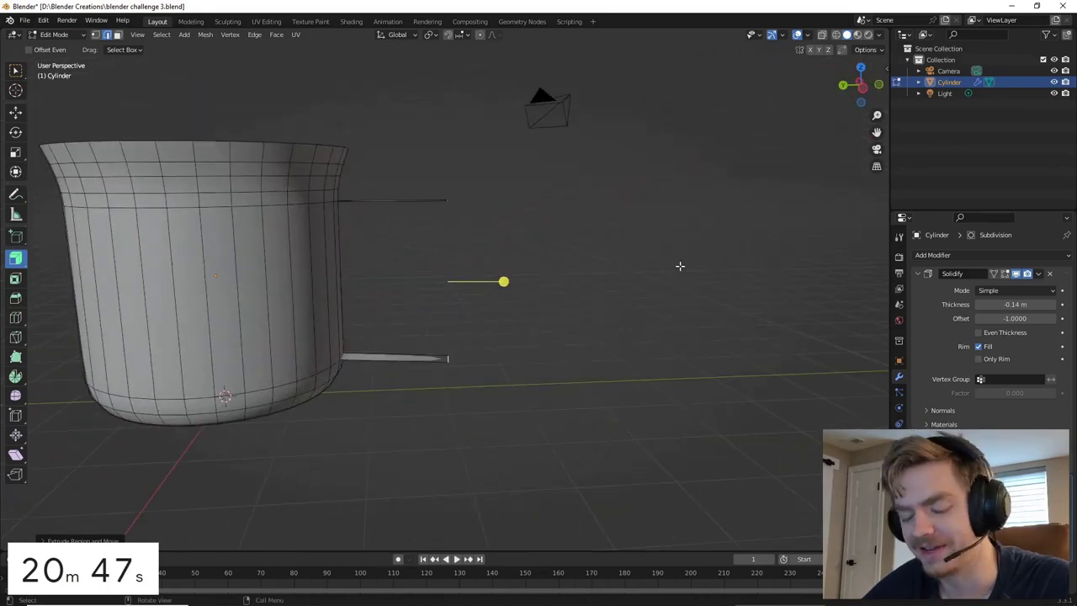
# - Reposition the handle's end face: raise it along Z, shift it along Y, then adjust freely
pyautogui.press('g')
pyautogui.press('z')
pyautogui.click(653, 222)
pyautogui.moveTo(654, 221); pyautogui.dragTo(497, 309, button='middle')
pyautogui.press('g')
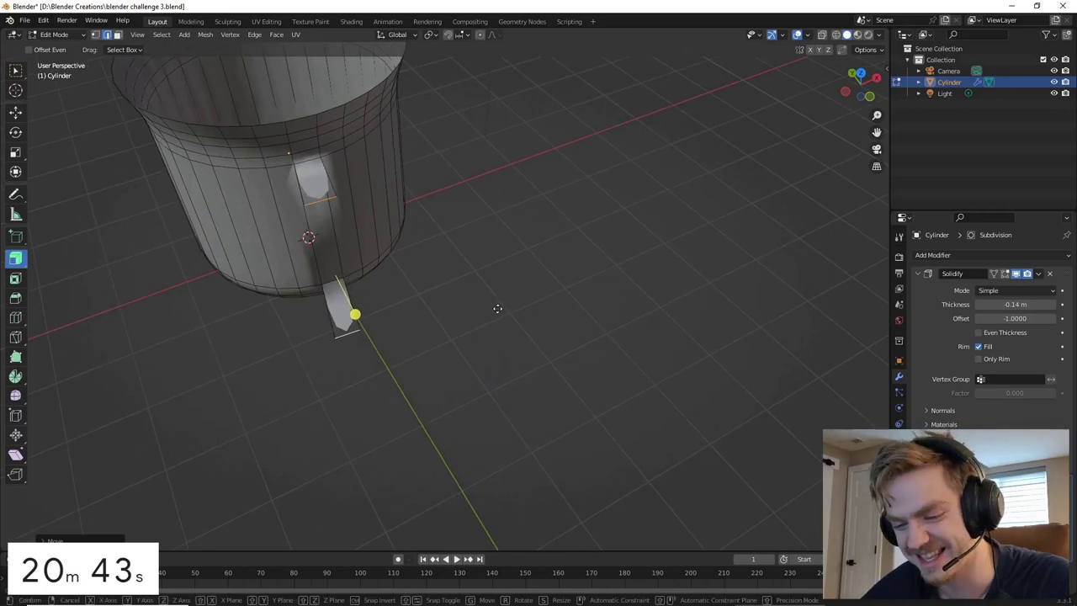
pyautogui.press('y')
pyautogui.click(510, 301)
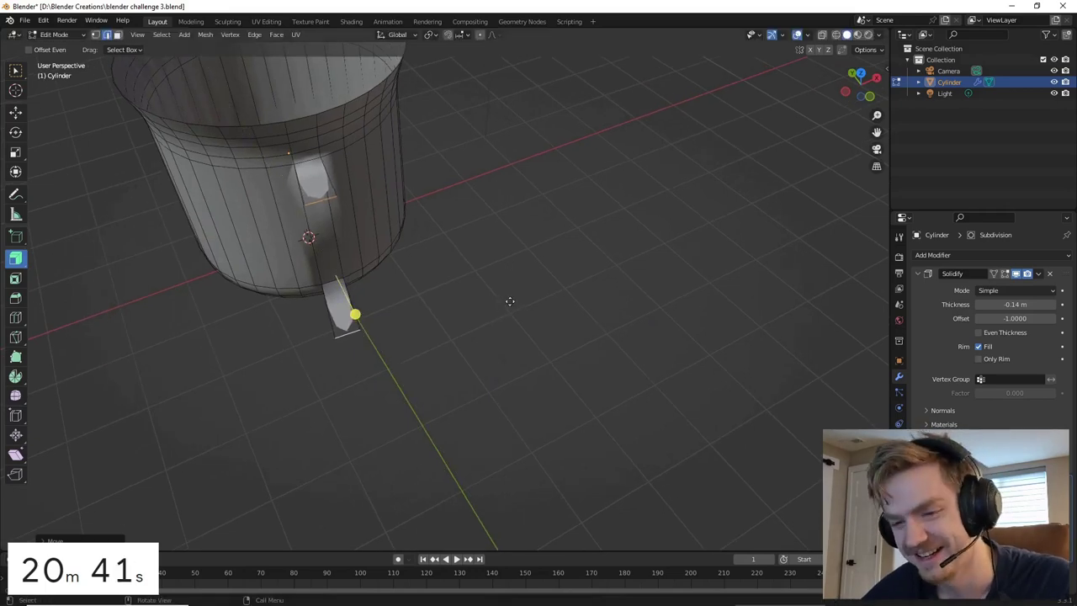
pyautogui.press('g')
pyautogui.click(512, 299)
pyautogui.moveTo(512, 300); pyautogui.dragTo(613, 240, button='middle')
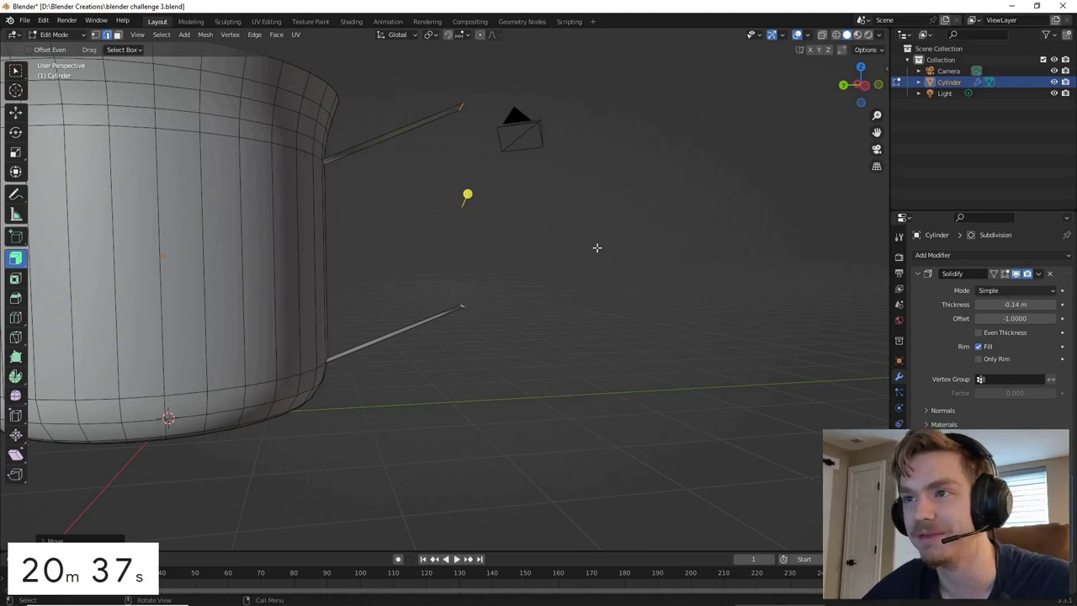
# - Bridge the handle's two ends into one curved handle and smooth the cup's shading
pyautogui.hotkey('alt', 'h')
pyautogui.press('Tab')
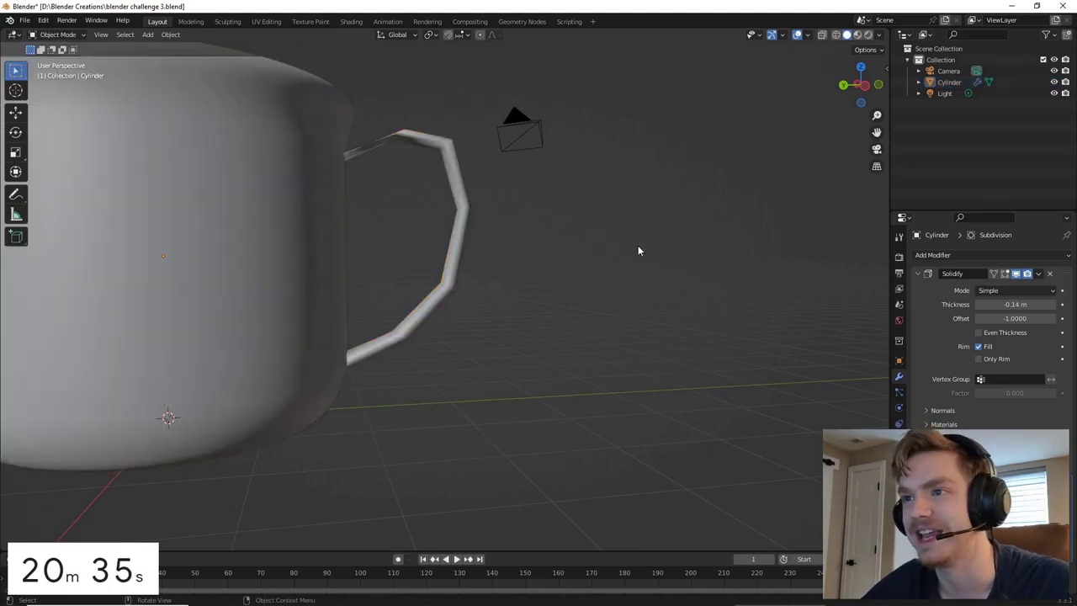
pyautogui.moveTo(638, 245); pyautogui.dragTo(467, 242, button='middle')
pyautogui.click(390, 228)
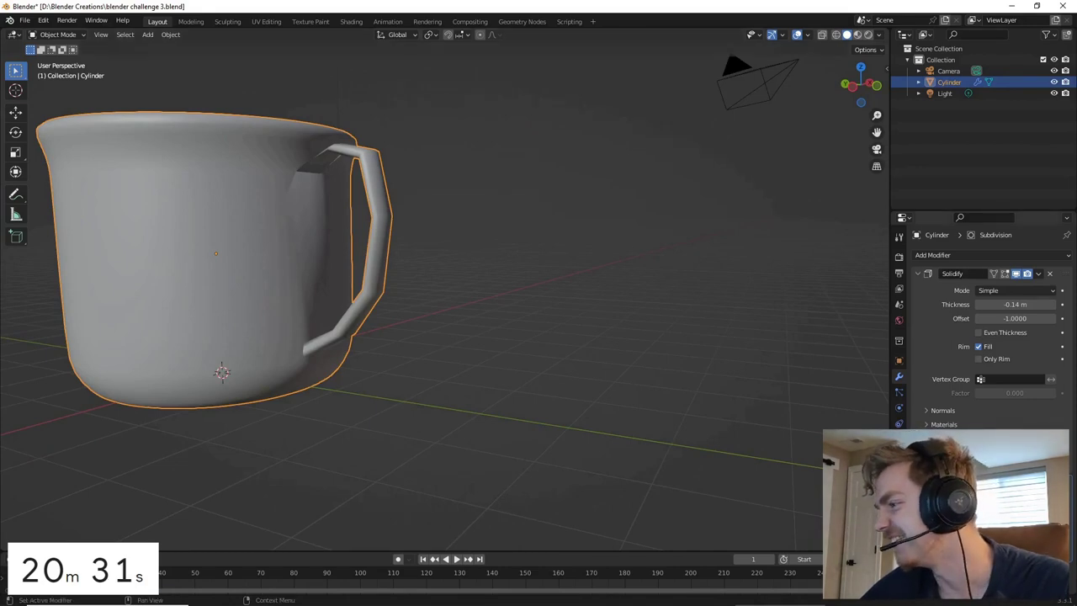
pyautogui.hotkey('ctrl', '2')
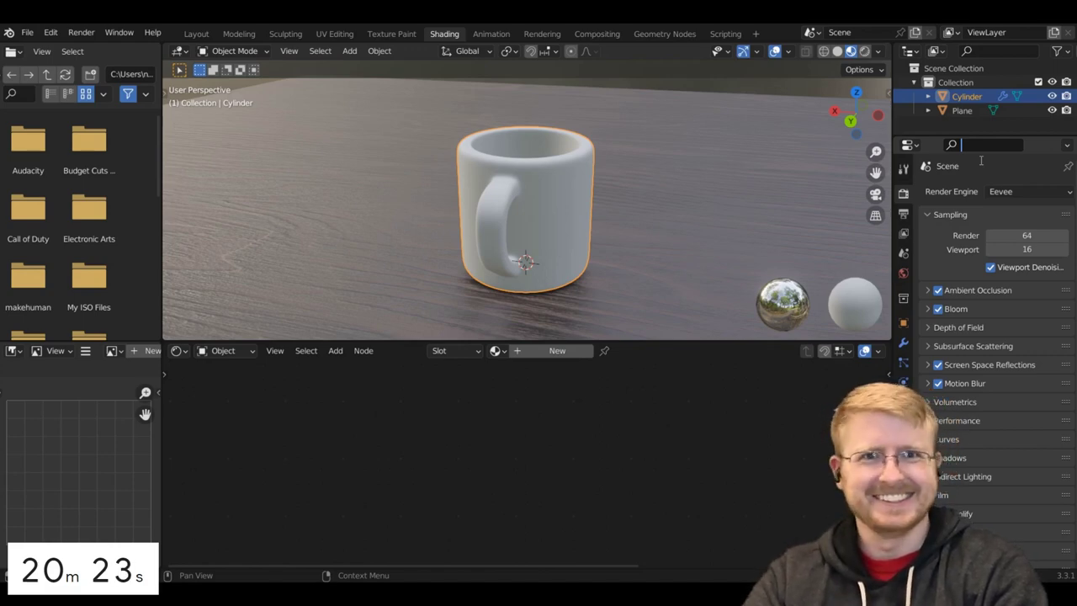
# - Adjust the mug material's Roughness and save the blend file
pyautogui.write('ref')
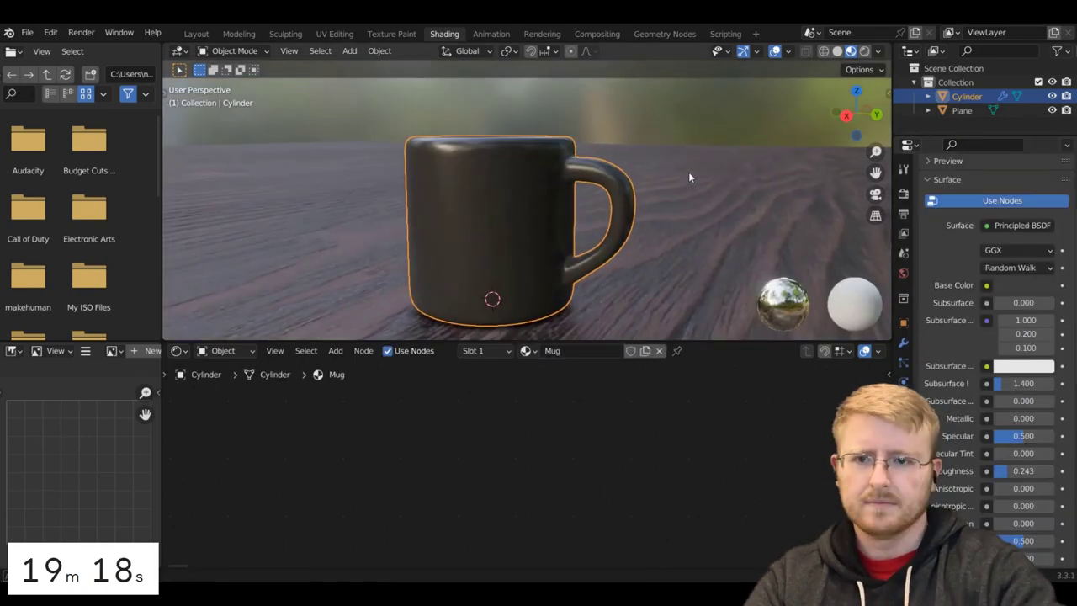
pyautogui.scroll(4, 688, 172)
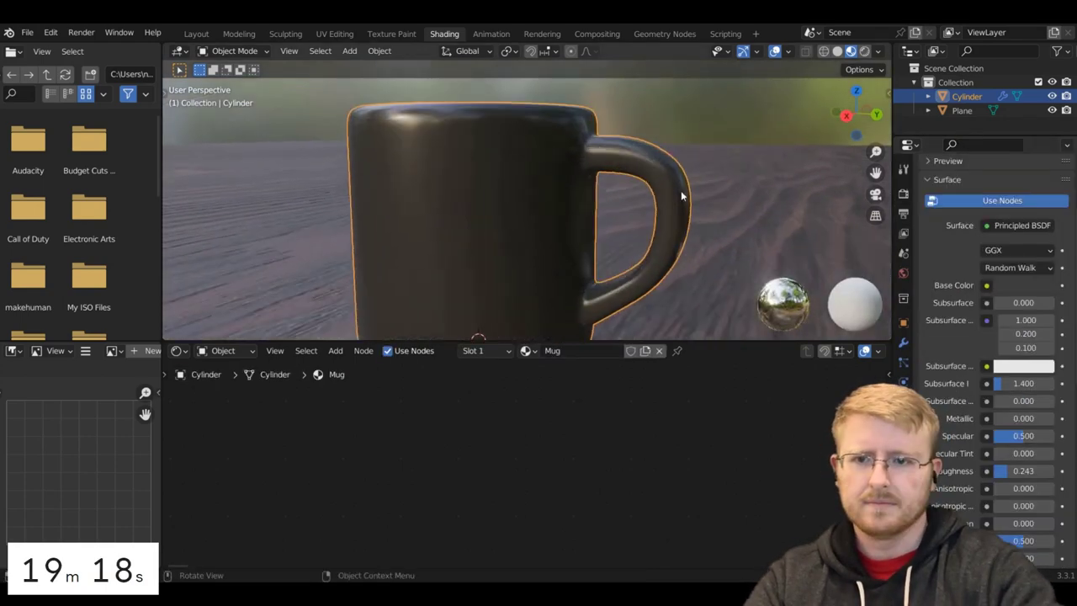
pyautogui.click(1015, 471)
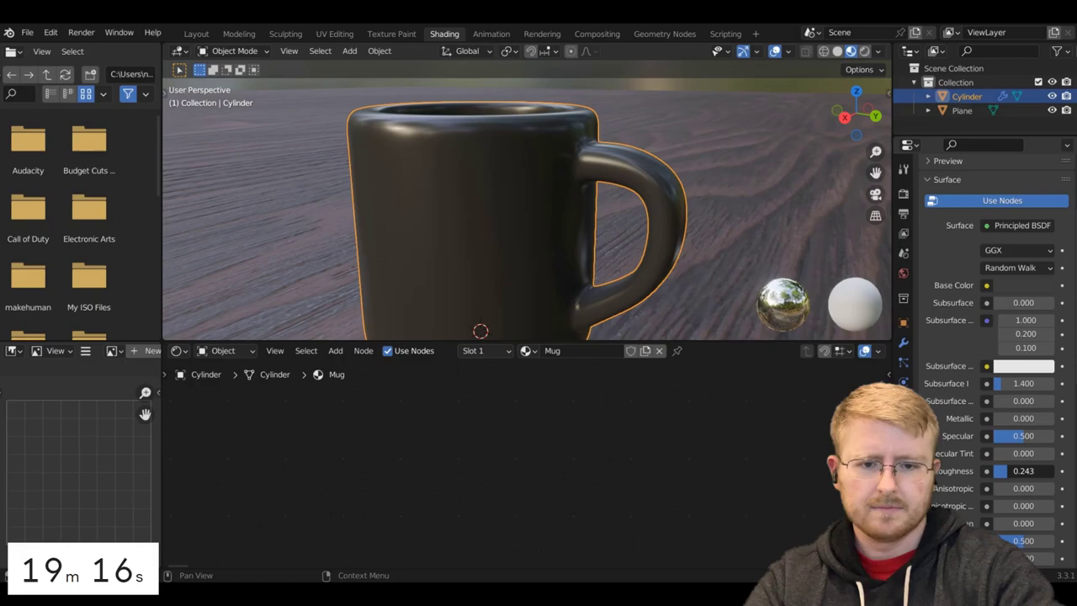
pyautogui.moveTo(654, 202); pyautogui.dragTo(484, 187, button='middle')
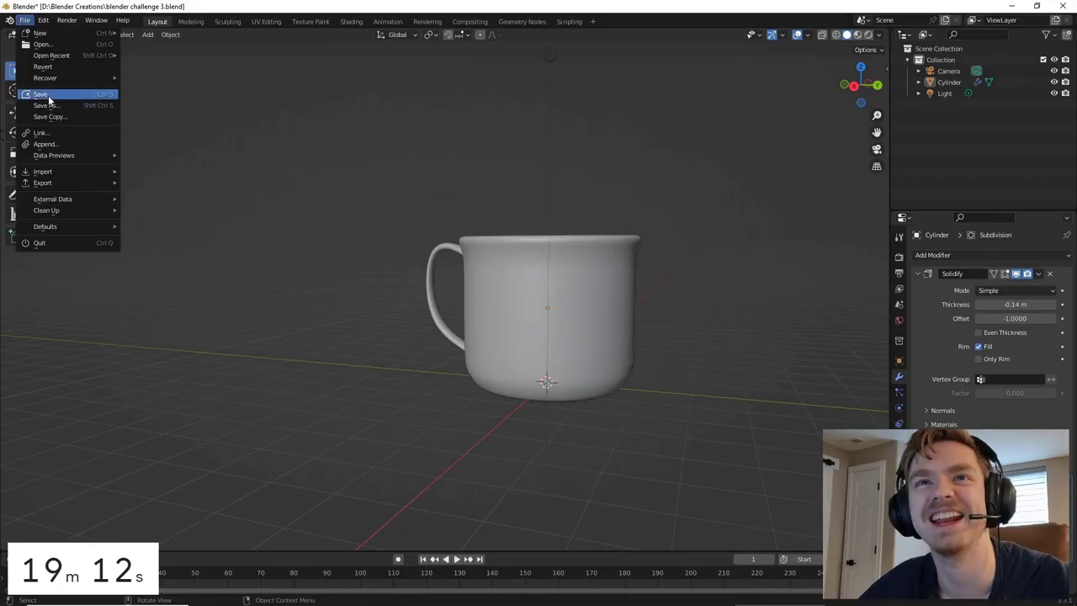
pyautogui.click(34, 92)
# - Extend the handle's bottom face downward in face mode and scale up that end face
pyautogui.moveTo(314, 197); pyautogui.dragTo(399, 328, button='middle')
pyautogui.click(399, 328)
pyautogui.press('Tab')
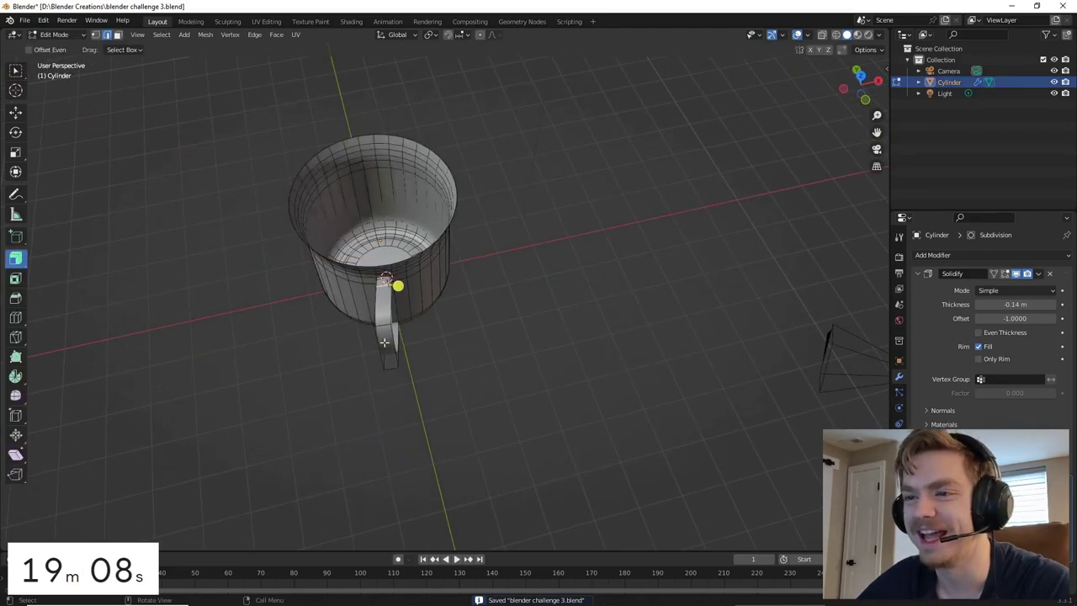
pyautogui.click(117, 35)
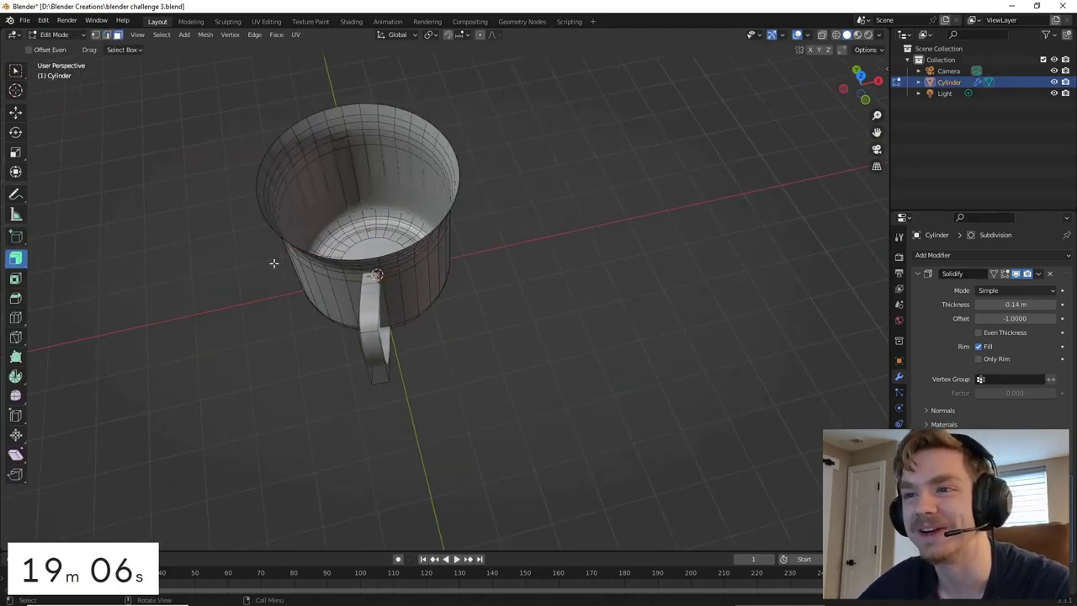
pyautogui.click(370, 341)
pyautogui.press('g')
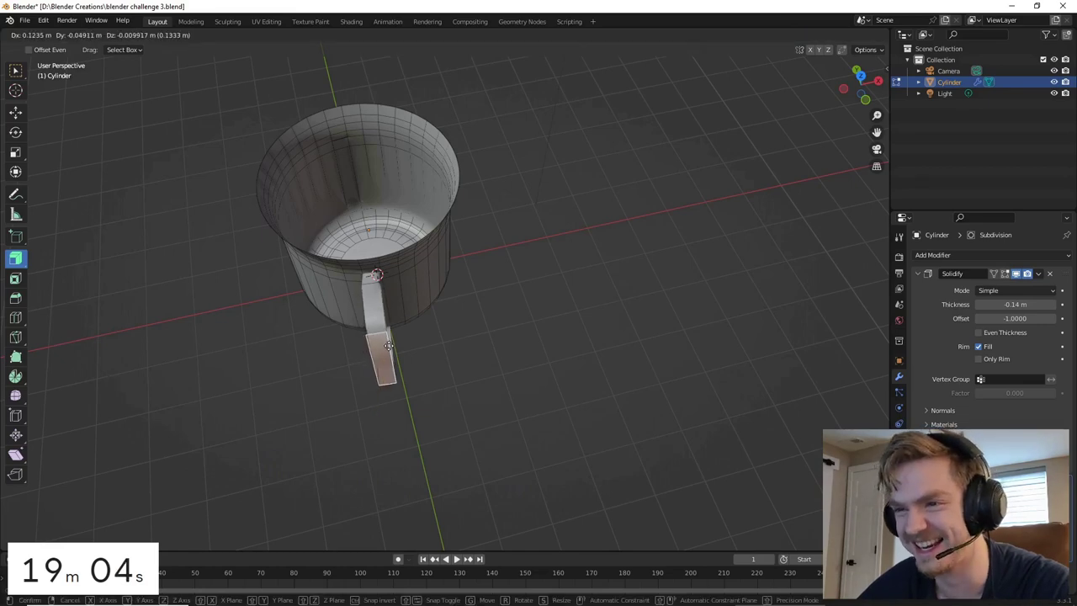
pyautogui.click(389, 345)
pyautogui.moveTo(389, 345); pyautogui.dragTo(250, 277, button='middle')
pyautogui.scroll(2, 383, 322)
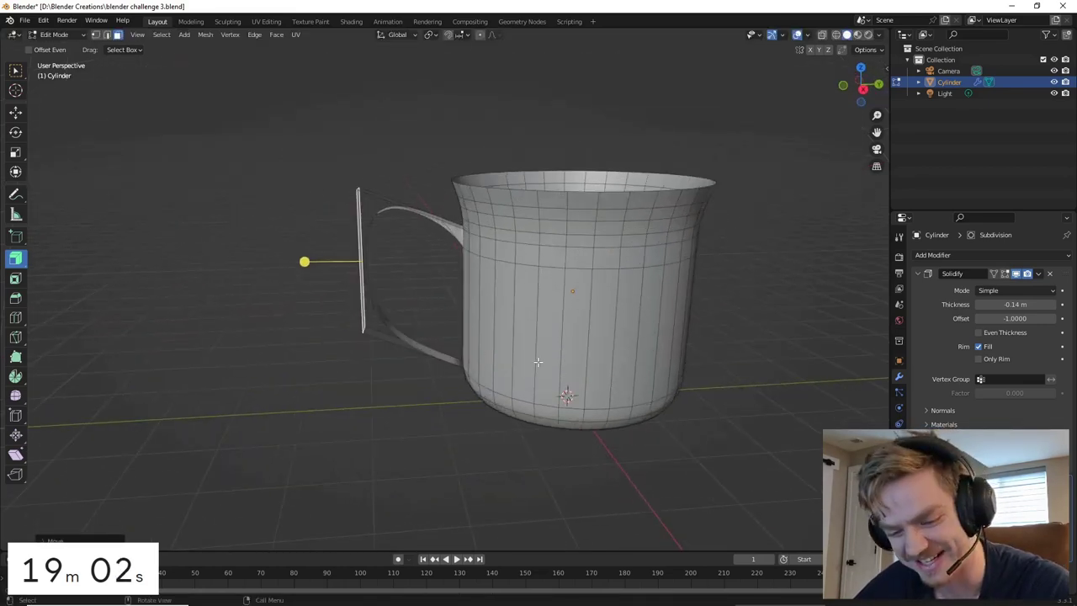
pyautogui.press('s')
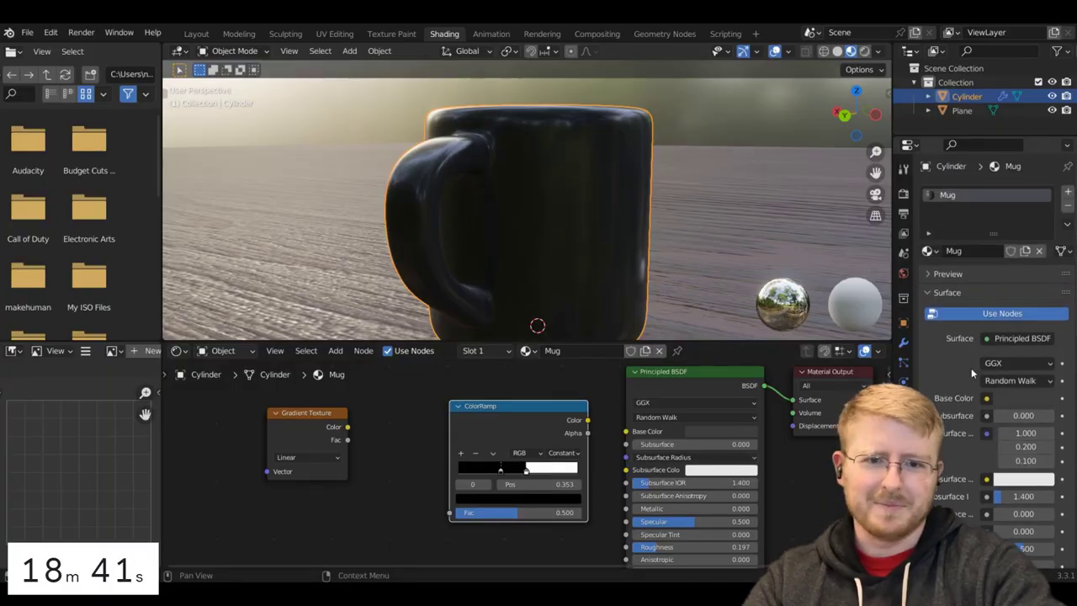
# - Give the ramp stop a sampled grey and wire Gradient Texture → ColorRamp → Base Color
pyautogui.click(556, 498)
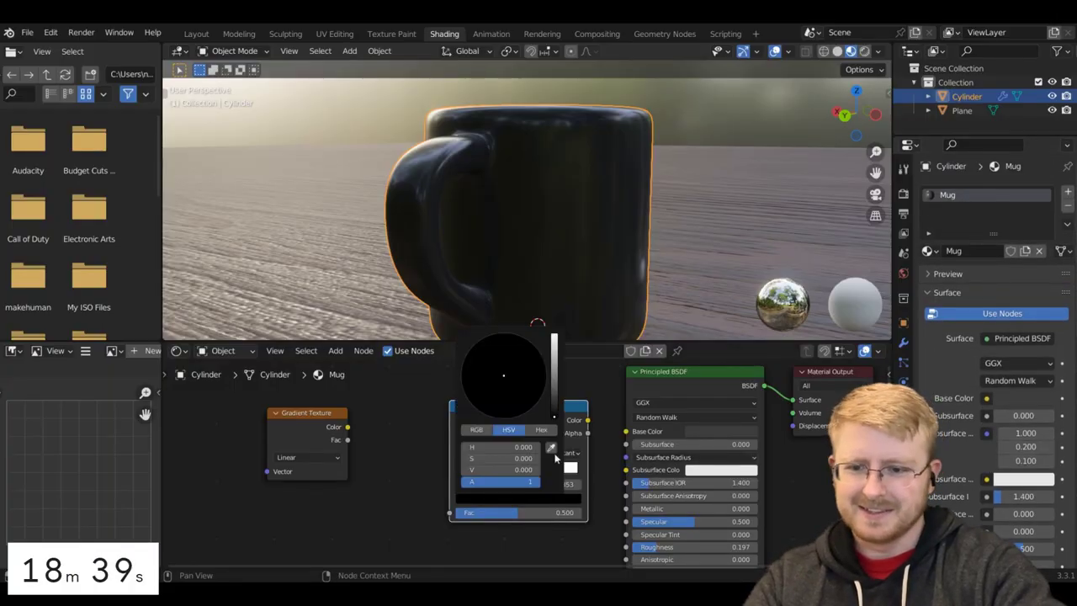
pyautogui.click(558, 460)
pyautogui.click(1019, 388)
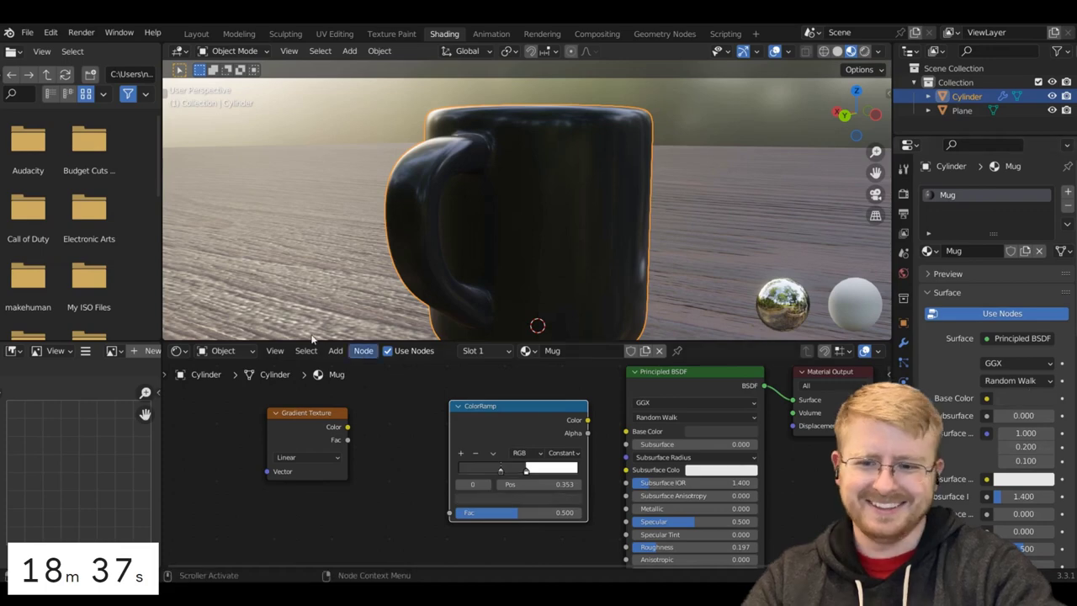
pyautogui.moveTo(566, 412); pyautogui.dragTo(527, 405)
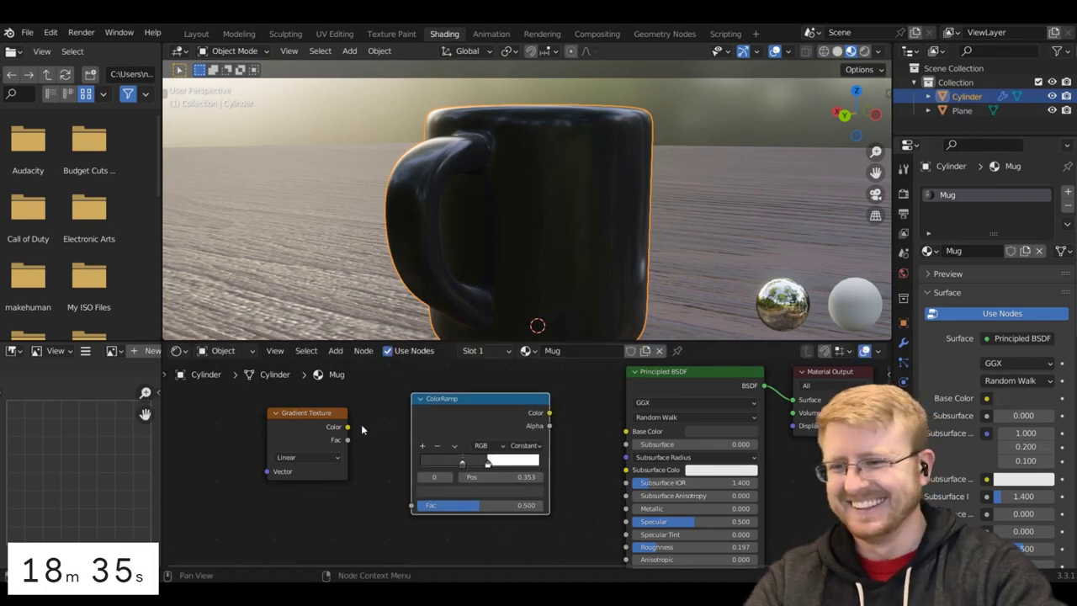
pyautogui.moveTo(348, 427); pyautogui.dragTo(412, 505)
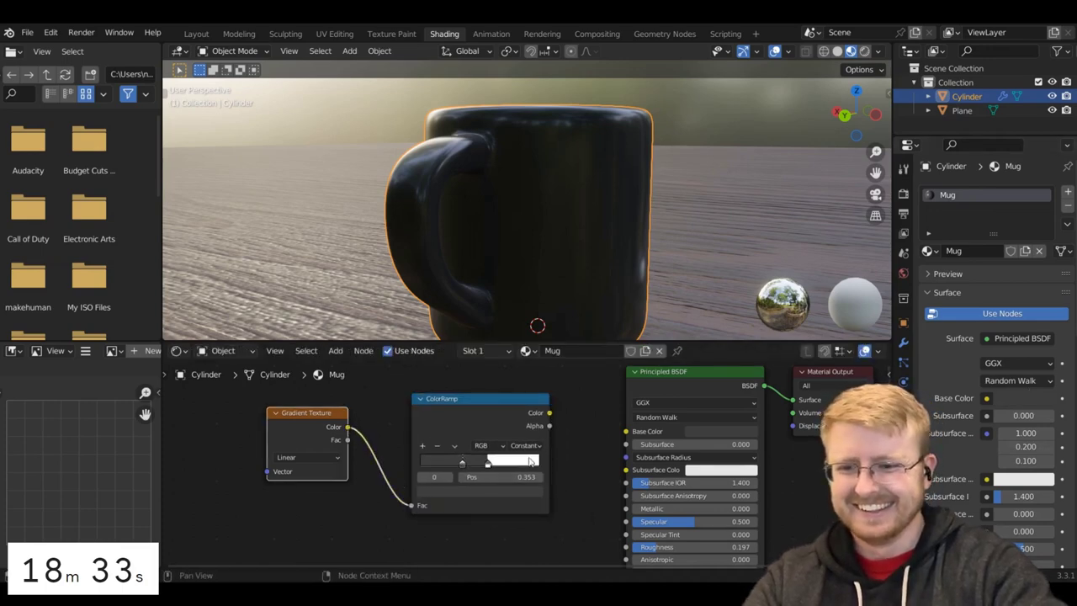
pyautogui.moveTo(550, 415); pyautogui.dragTo(626, 431)
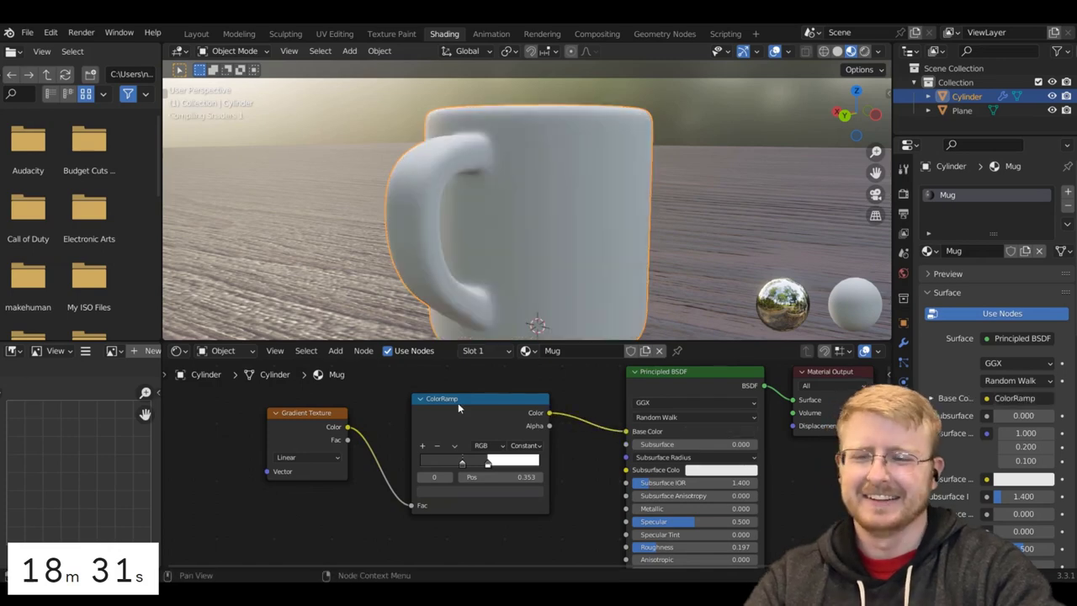
# - Widen the white area of the mug by shifting the ramp's white stop
pyautogui.moveTo(431, 414); pyautogui.dragTo(494, 415, button='middle')
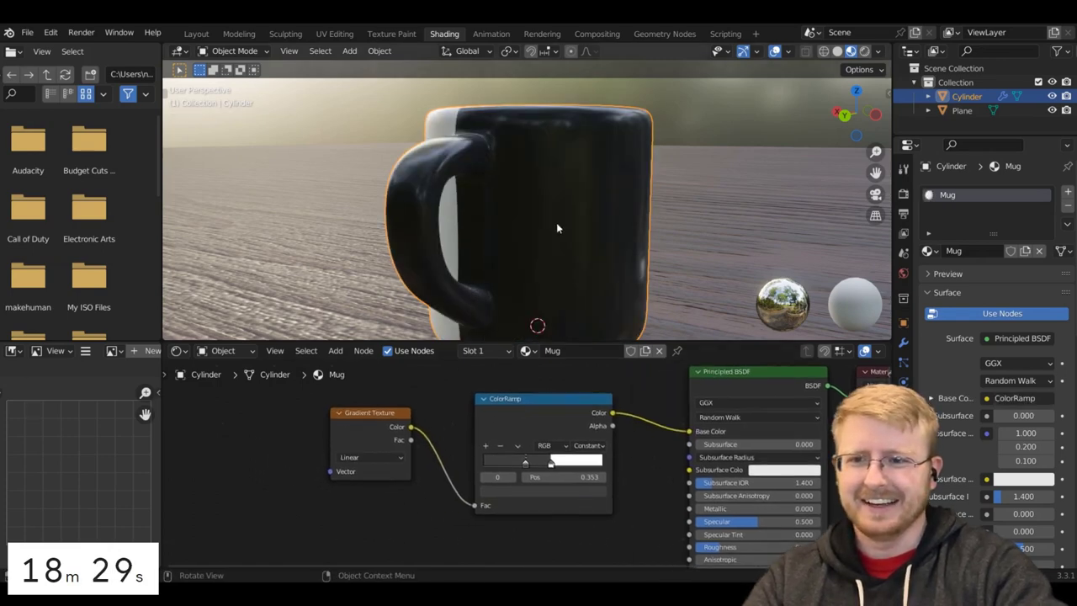
pyautogui.scroll(-2, 558, 226)
pyautogui.scroll(3, 565, 231)
pyautogui.moveTo(570, 233); pyautogui.dragTo(577, 263, button='middle')
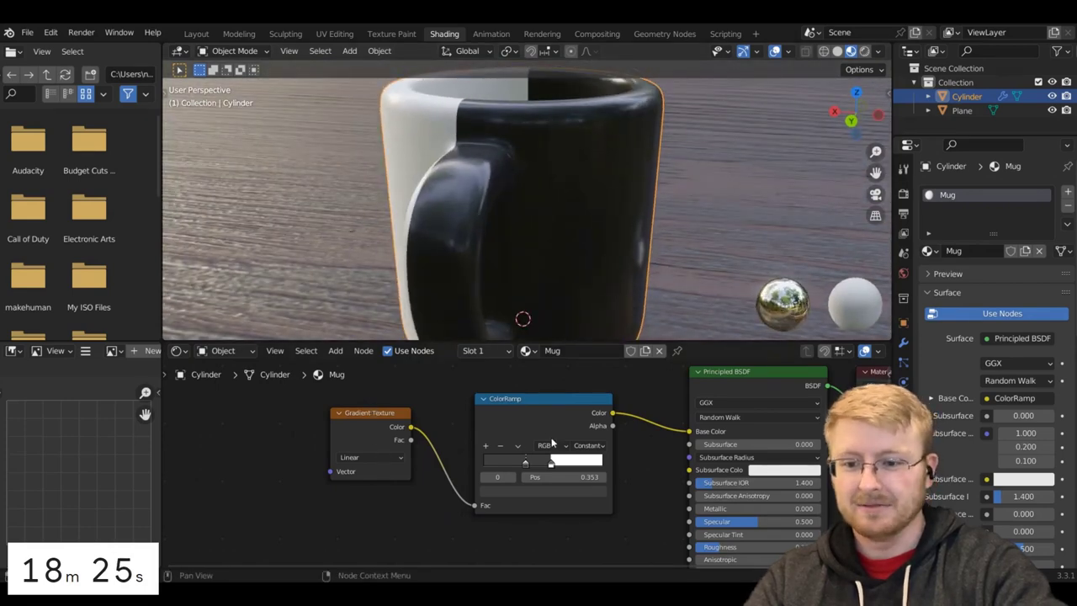
pyautogui.moveTo(551, 464); pyautogui.dragTo(543, 465)
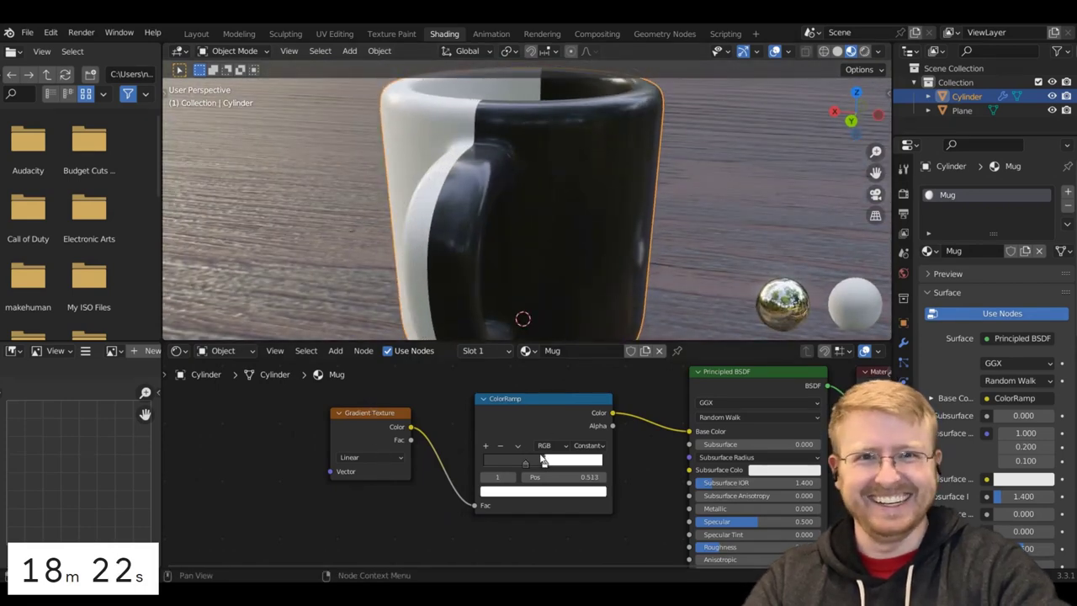
pyautogui.moveTo(545, 212); pyautogui.dragTo(526, 217, button='middle')
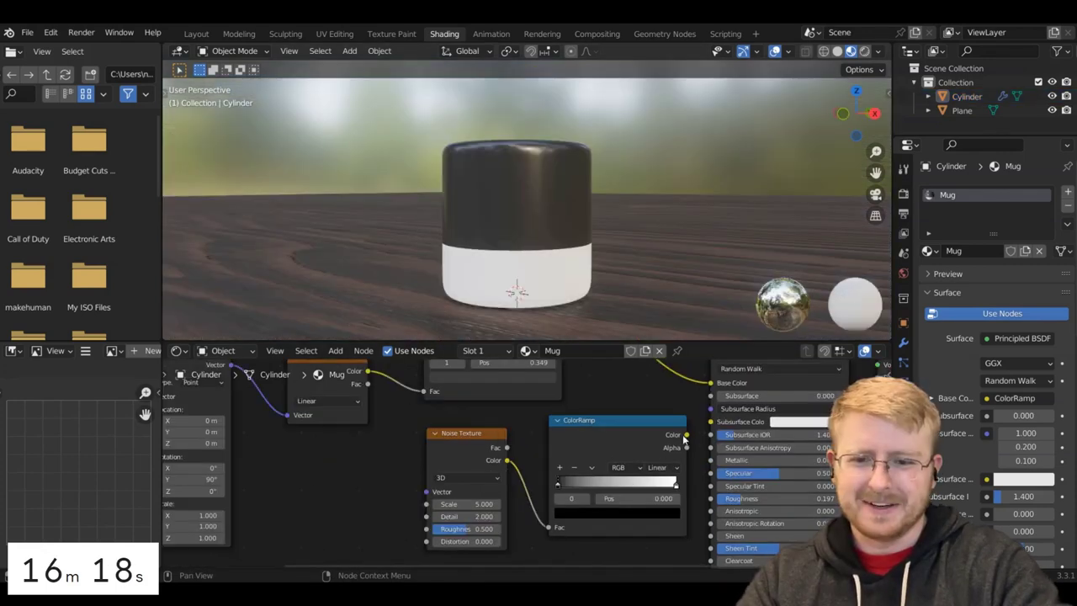
# - Connect the Noise Texture ColorRamp into the shader and move its black stop right for blotches
pyautogui.moveTo(688, 435); pyautogui.dragTo(725, 383)
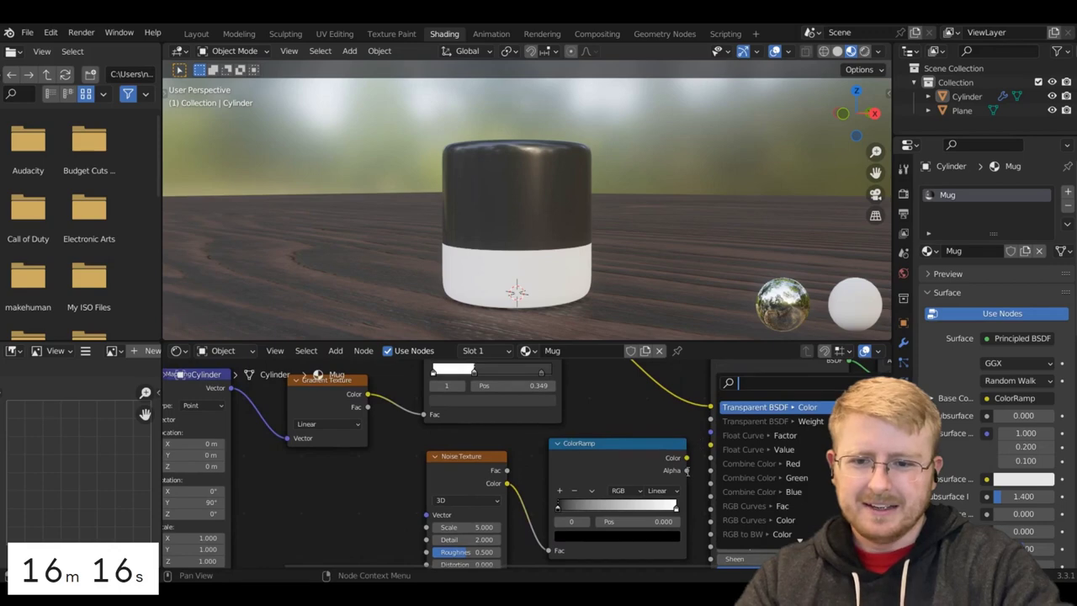
pyautogui.press('Escape')
pyautogui.moveTo(686, 457); pyautogui.dragTo(711, 407)
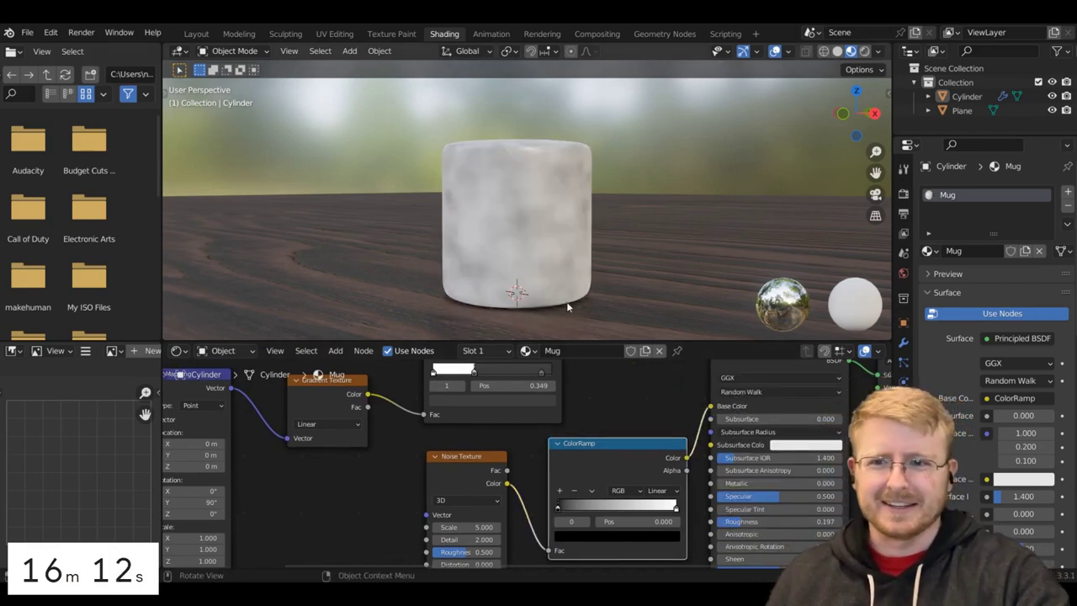
pyautogui.scroll(3, 582, 273)
pyautogui.click(675, 508)
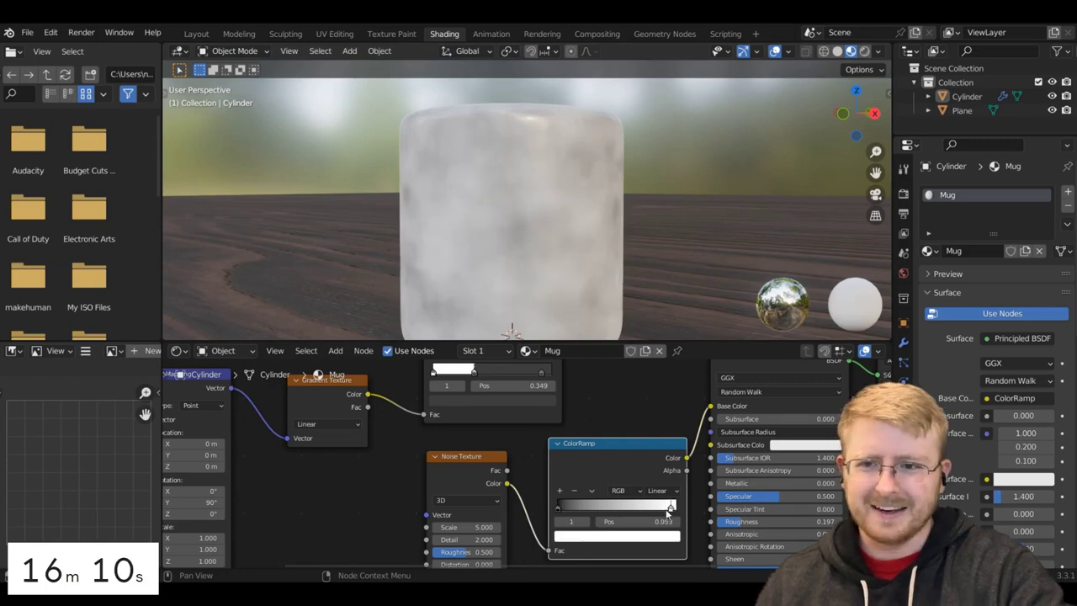
pyautogui.moveTo(555, 510); pyautogui.dragTo(606, 507)
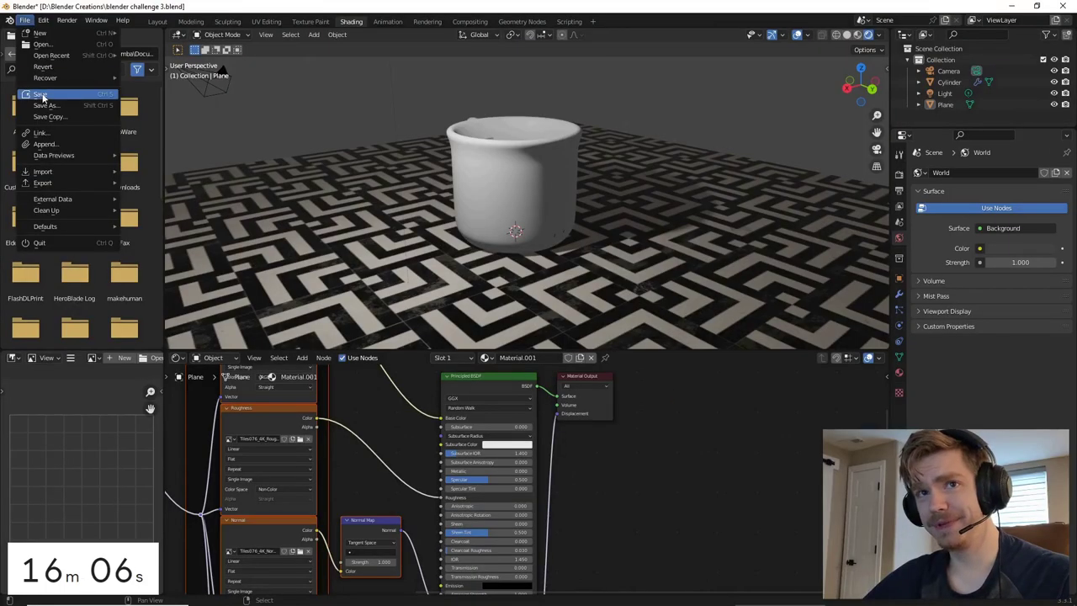
# - Save the scene as blender challenge 3.blend
pyautogui.click(25, 96)
pyautogui.scroll(3, 542, 195)
pyautogui.moveTo(542, 194); pyautogui.dragTo(718, 148, button='middle')
# - Switch to the Layout workspace and orbit over the tiled floor to show the mug's handle
pyautogui.click(157, 22)
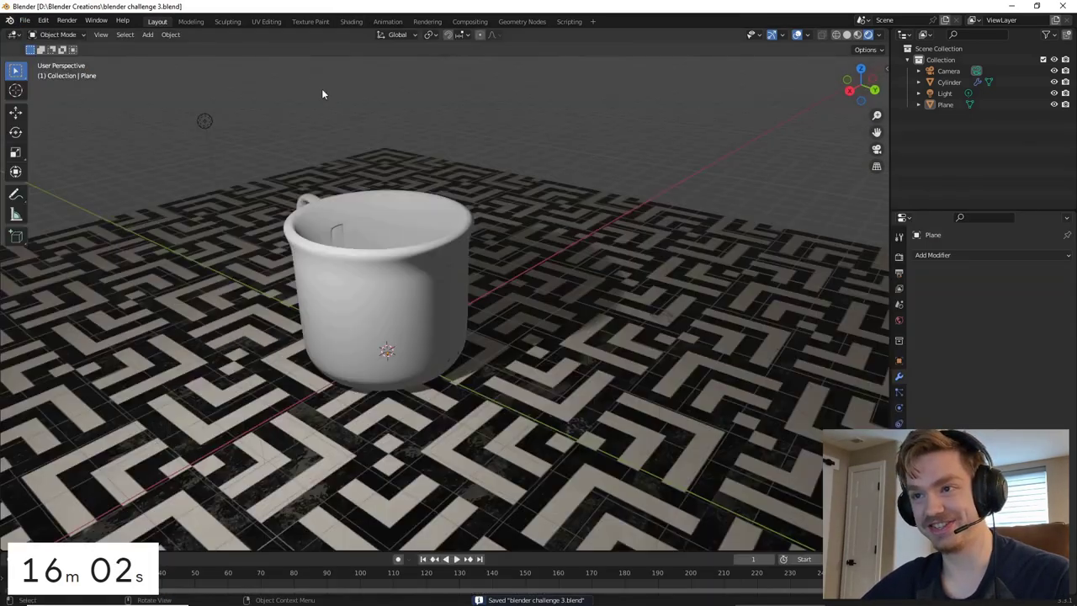
pyautogui.moveTo(322, 90); pyautogui.dragTo(488, 163, button='middle')
pyautogui.scroll(3, 604, 257)
pyautogui.scroll(-3, 608, 262)
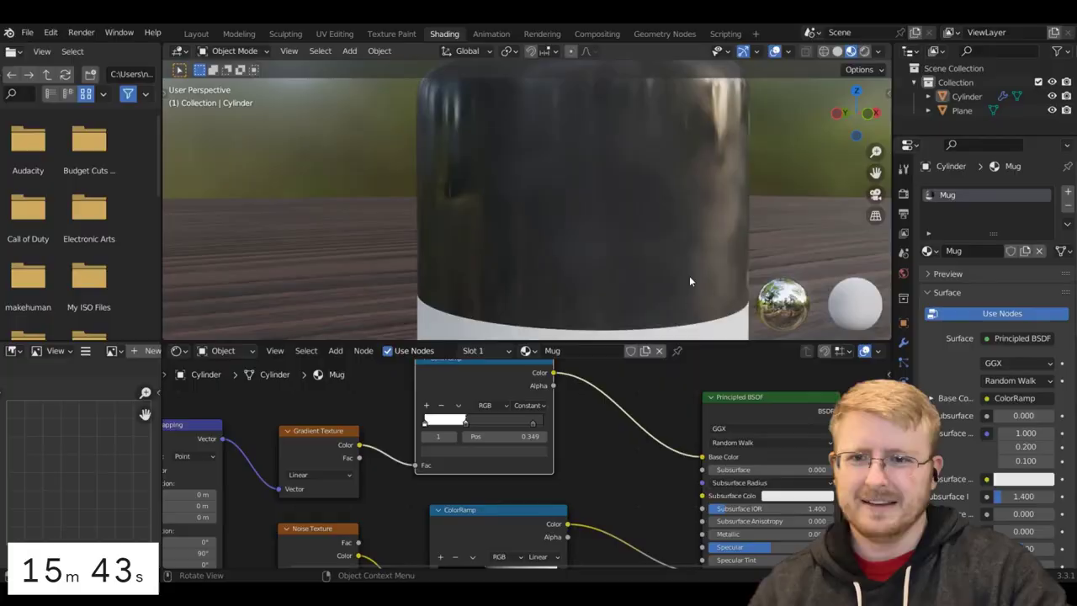
pyautogui.scroll(-3, 714, 277)
pyautogui.moveTo(714, 276)
pyautogui.mouseDown(button='middle')
pyautogui.moveTo(752, 300)
pyautogui.moveTo(720, 244)
pyautogui.mouseUp(button='middle')
# - Move the ColorRamp black stop right to 0.473
pyautogui.moveTo(596, 480); pyautogui.dragTo(604, 391, button='middle')
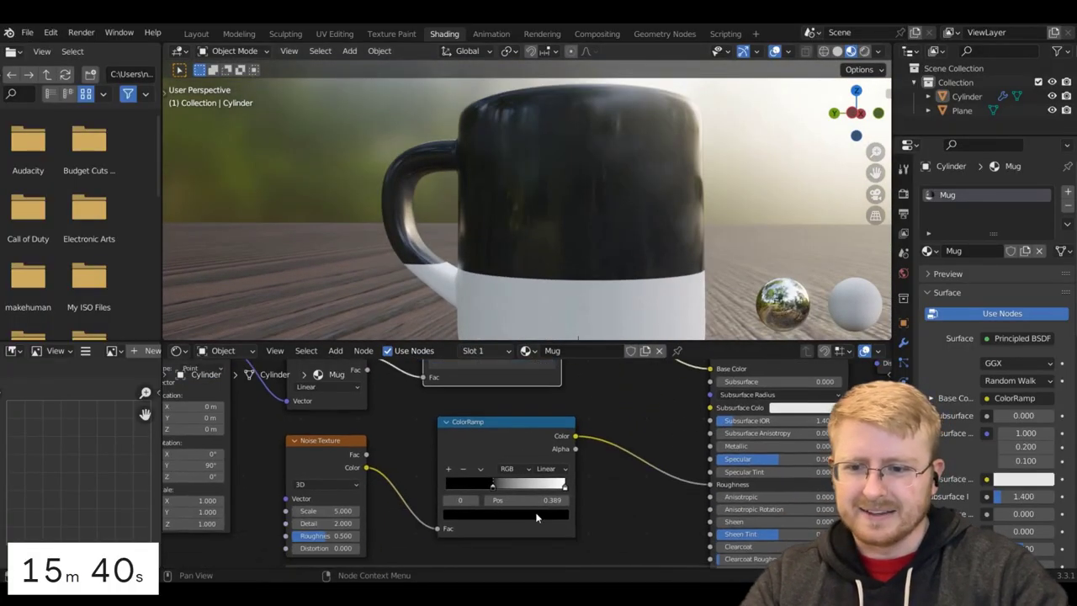
pyautogui.moveTo(492, 484); pyautogui.dragTo(503, 489)
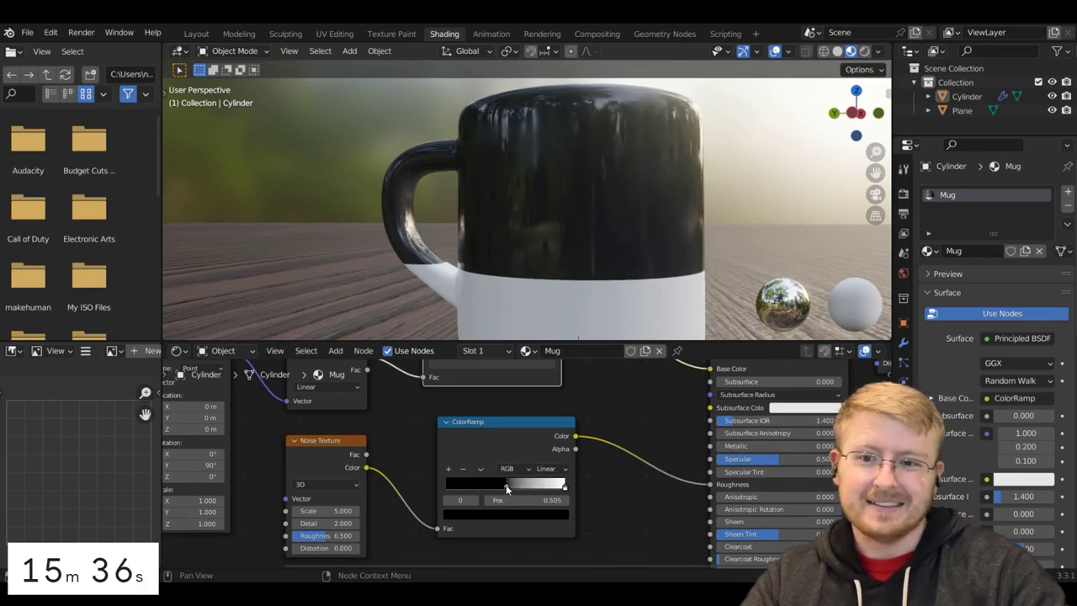
pyautogui.moveTo(670, 272); pyautogui.dragTo(670, 233, button='middle')
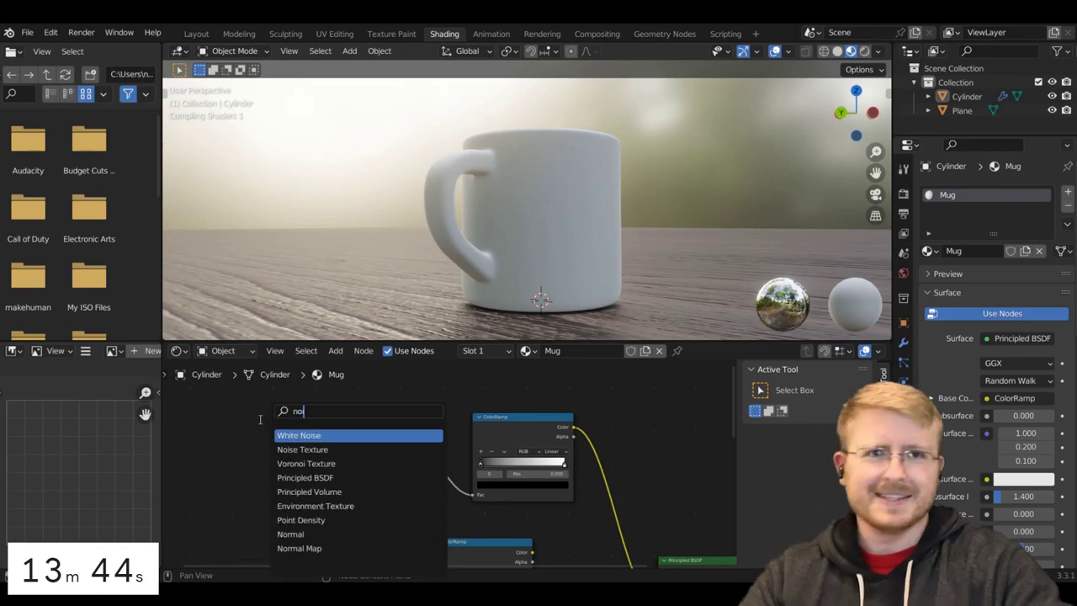
# - Add a Noise Texture node and start linking its Color output toward the Wave Texture
pyautogui.write('ise')
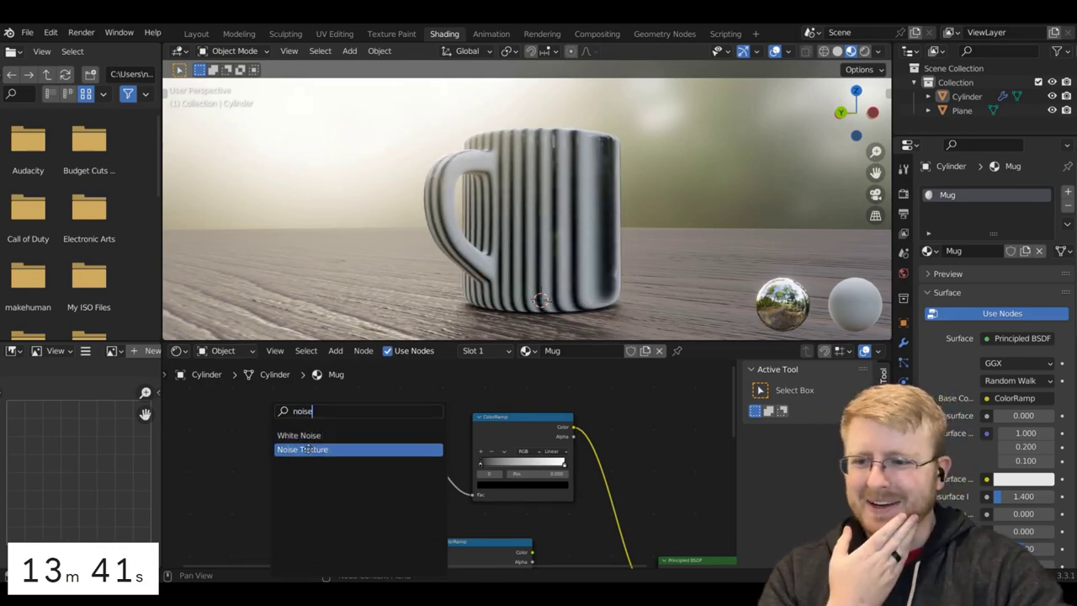
pyautogui.click(291, 449)
pyautogui.click(295, 430)
pyautogui.moveTo(294, 431); pyautogui.dragTo(310, 476)
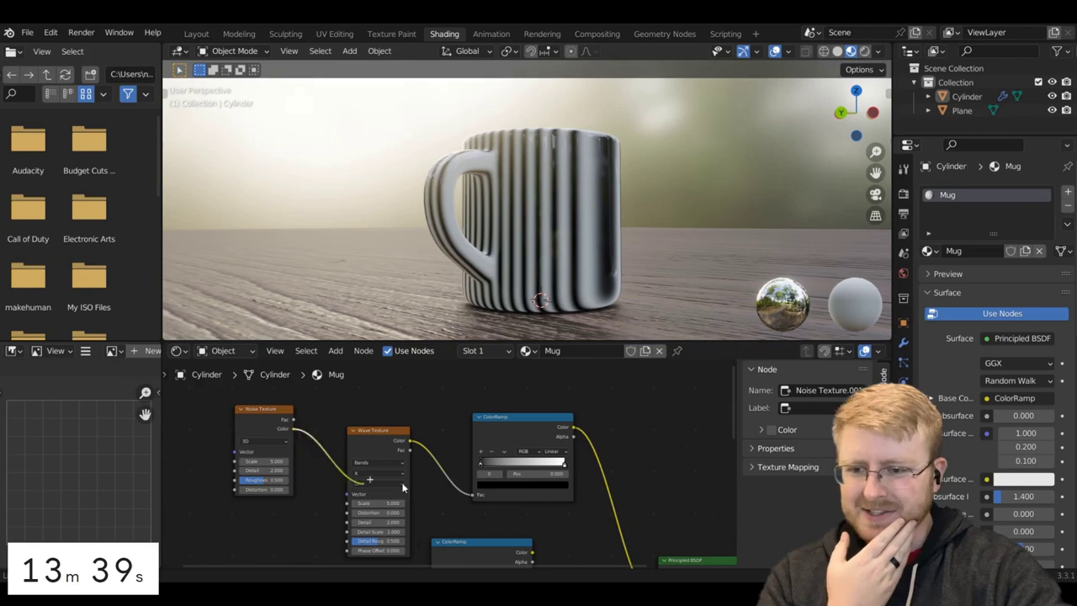
# - Feed the noise into the stripe pattern and lower its Scale from 7.300 to 6.100
pyautogui.moveTo(403, 487); pyautogui.dragTo(474, 496)
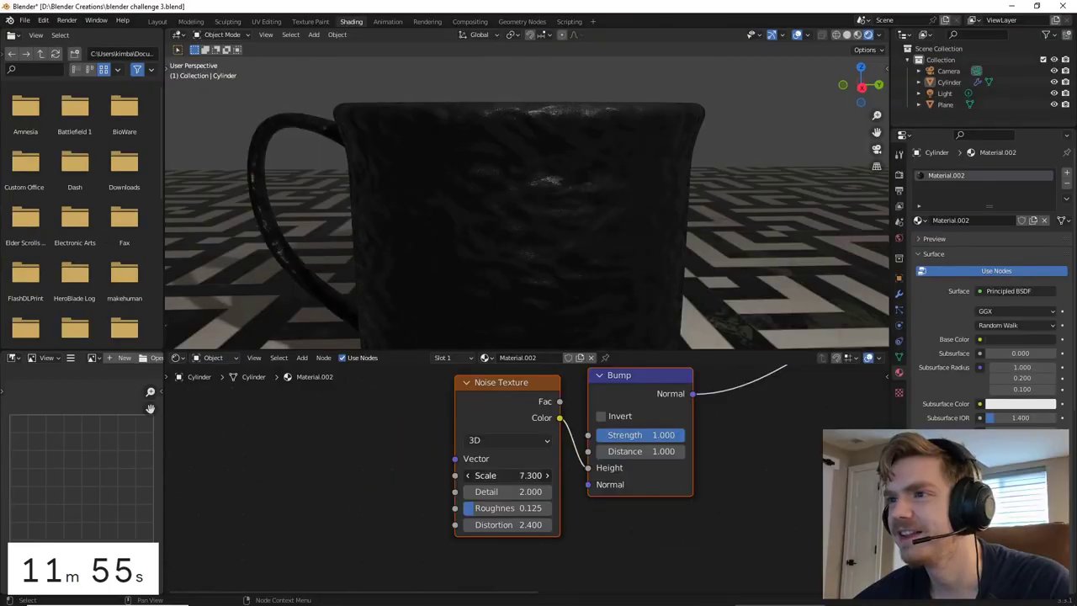
pyautogui.moveTo(505, 476); pyautogui.dragTo(446, 476)
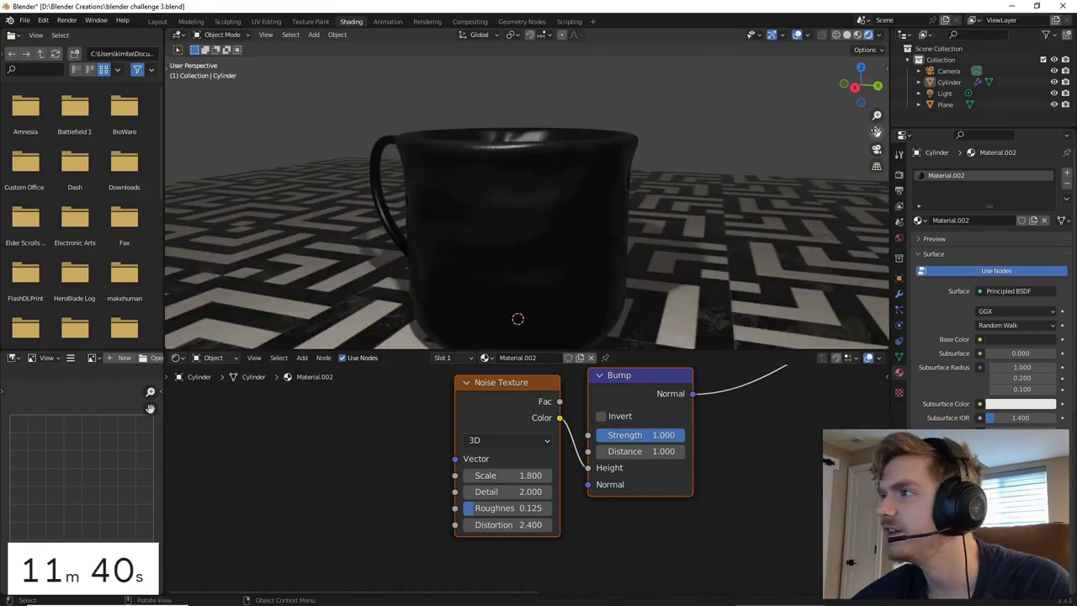
pyautogui.scroll(-2, 818, 158)
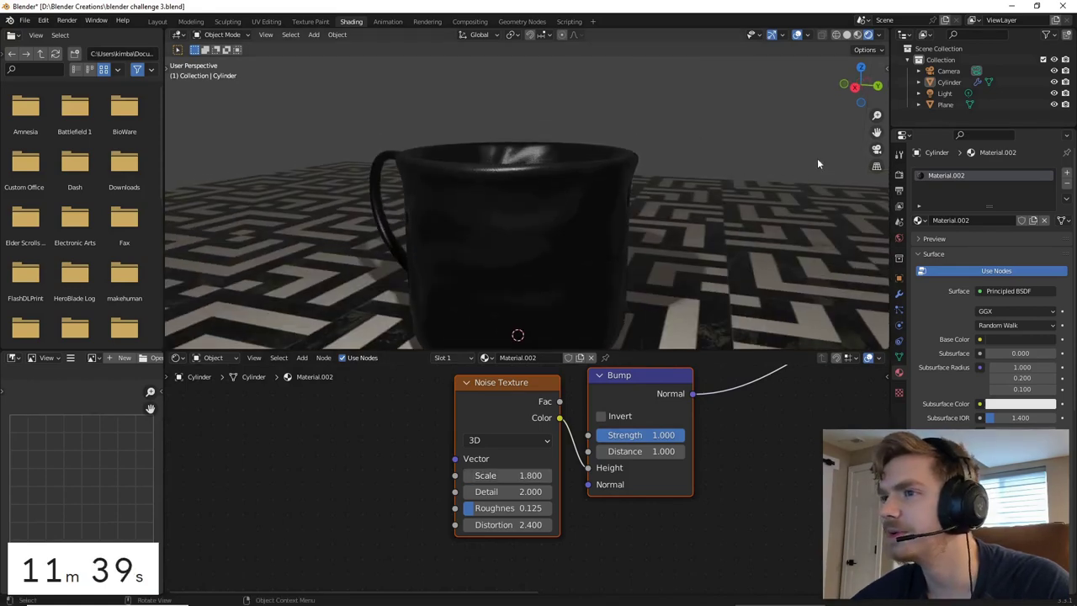
# - In Layout, select the dark mug, switch to Solid shading and enter Edit Mode
pyautogui.click(157, 21)
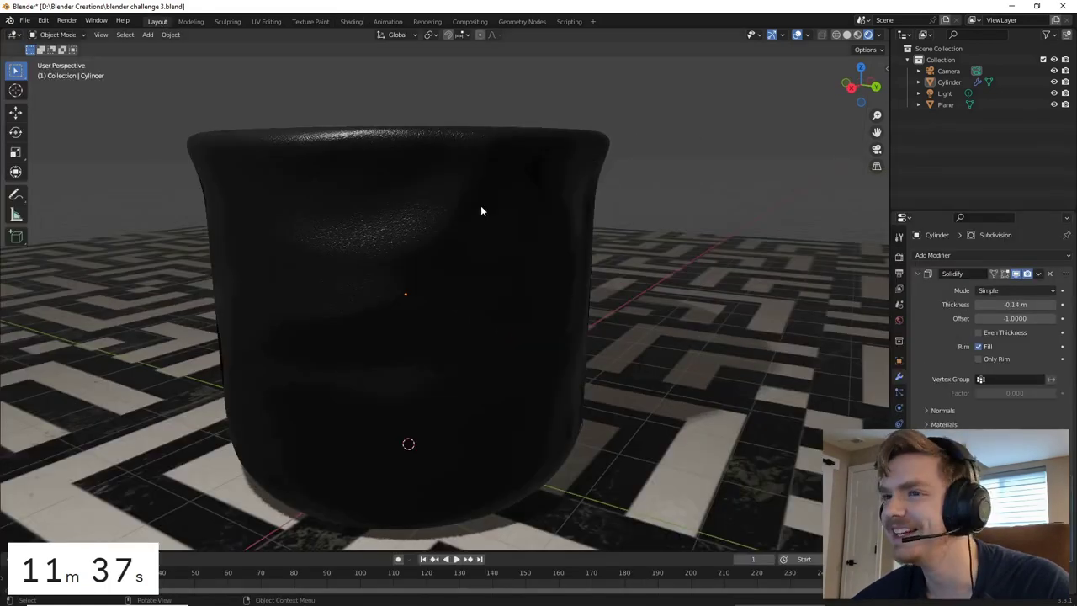
pyautogui.scroll(-2, 480, 206)
pyautogui.scroll(1, 536, 221)
pyautogui.moveTo(533, 225); pyautogui.dragTo(734, 241, button='middle')
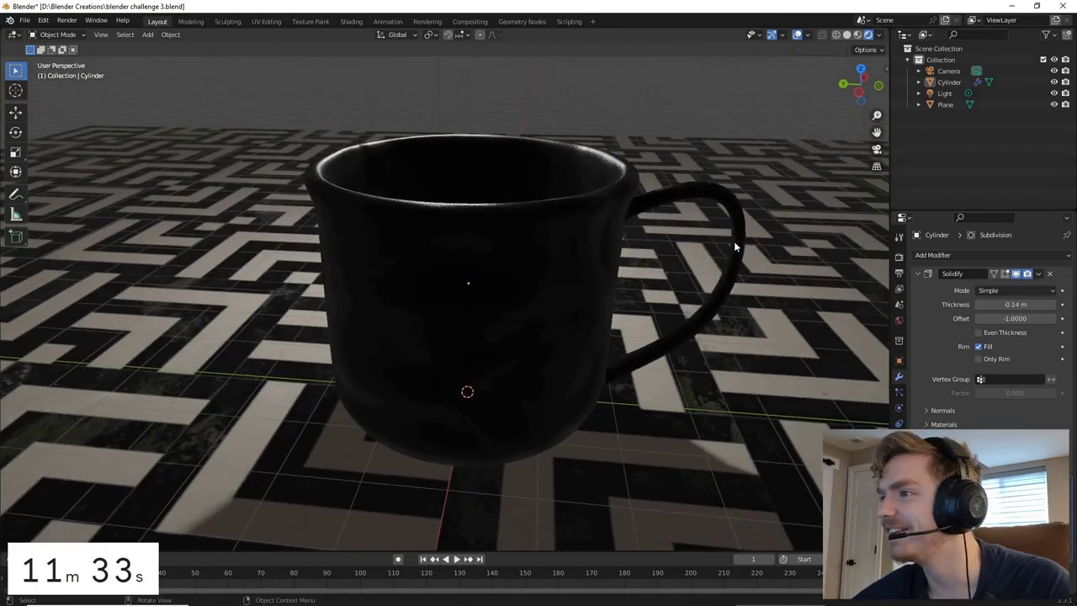
pyautogui.click(734, 241)
pyautogui.moveTo(877, 132); pyautogui.dragTo(811, 148)
pyautogui.scroll(2, 812, 148)
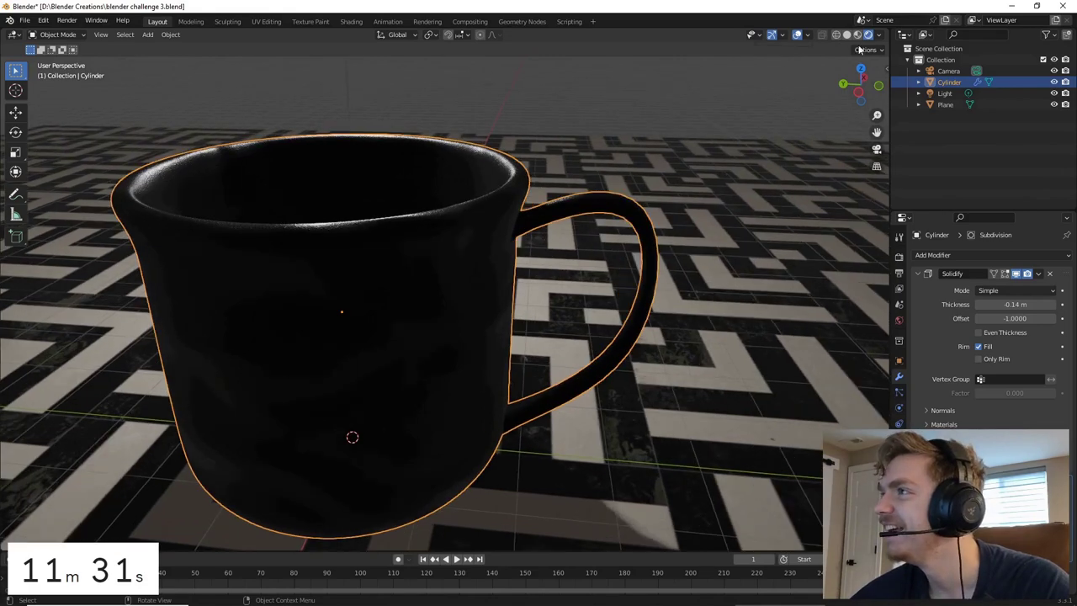
pyautogui.click(848, 35)
pyautogui.press('Tab')
# - In face select mode, select the flat end face of the handle
pyautogui.moveTo(649, 233); pyautogui.dragTo(340, 239, button='middle')
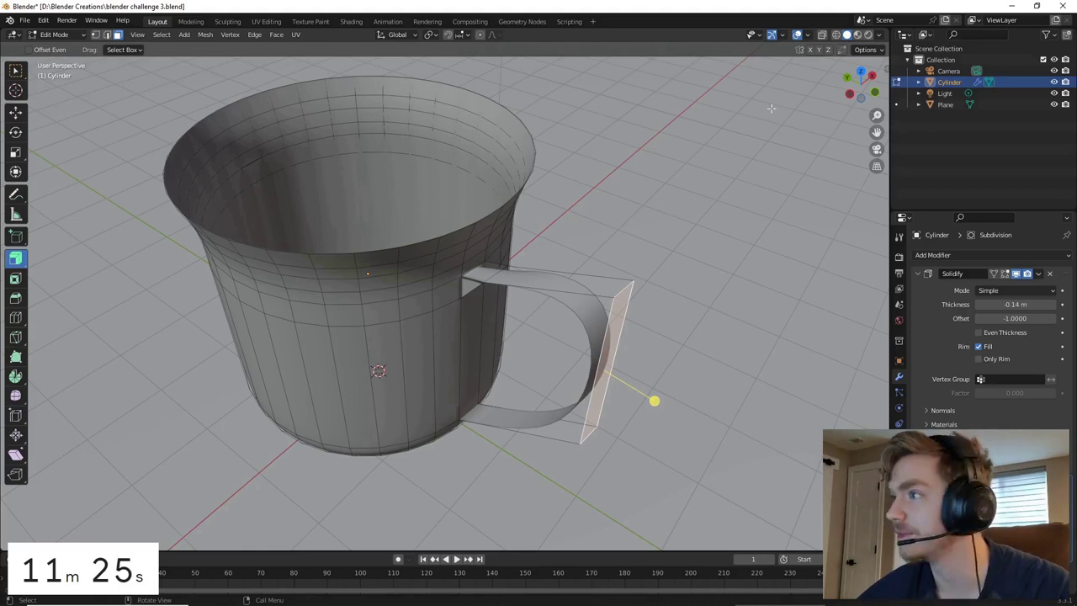
pyautogui.moveTo(874, 135); pyautogui.dragTo(435, 202, button='middle')
pyautogui.click(107, 35)
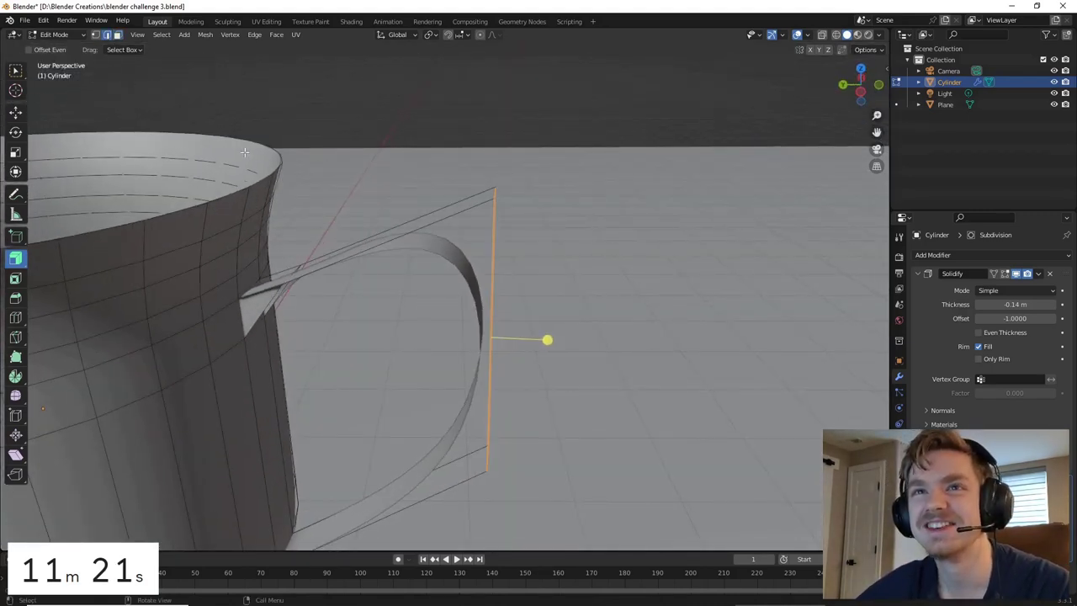
pyautogui.click(118, 34)
pyautogui.moveTo(278, 160); pyautogui.dragTo(342, 201, button='middle')
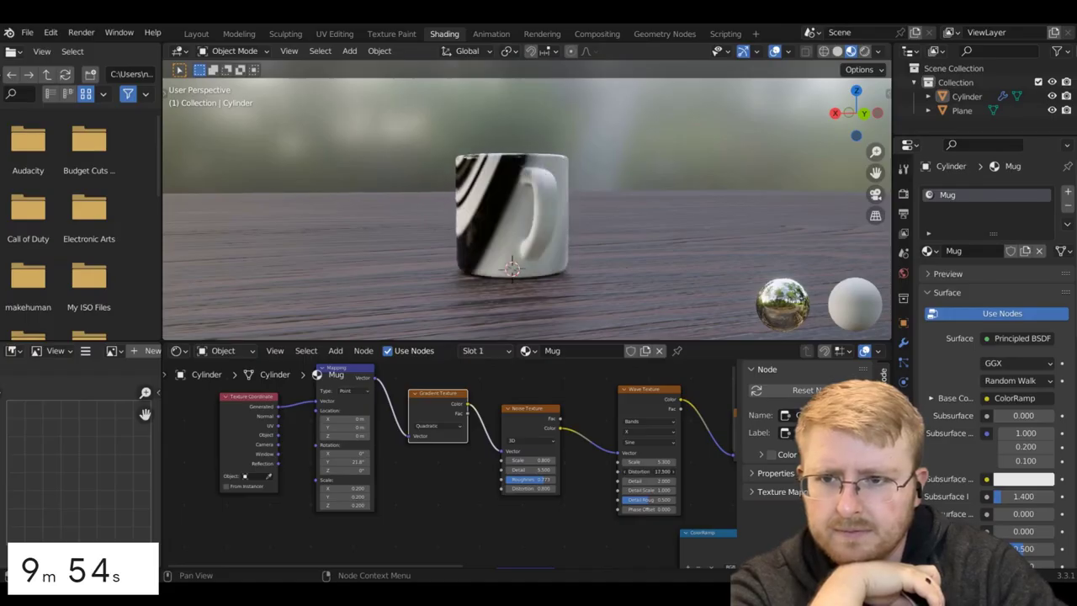
# - Raise the Wave Texture Distortion to 24.8 and increase the Noise Texture Distortion
pyautogui.moveTo(644, 472); pyautogui.dragTo(667, 472)
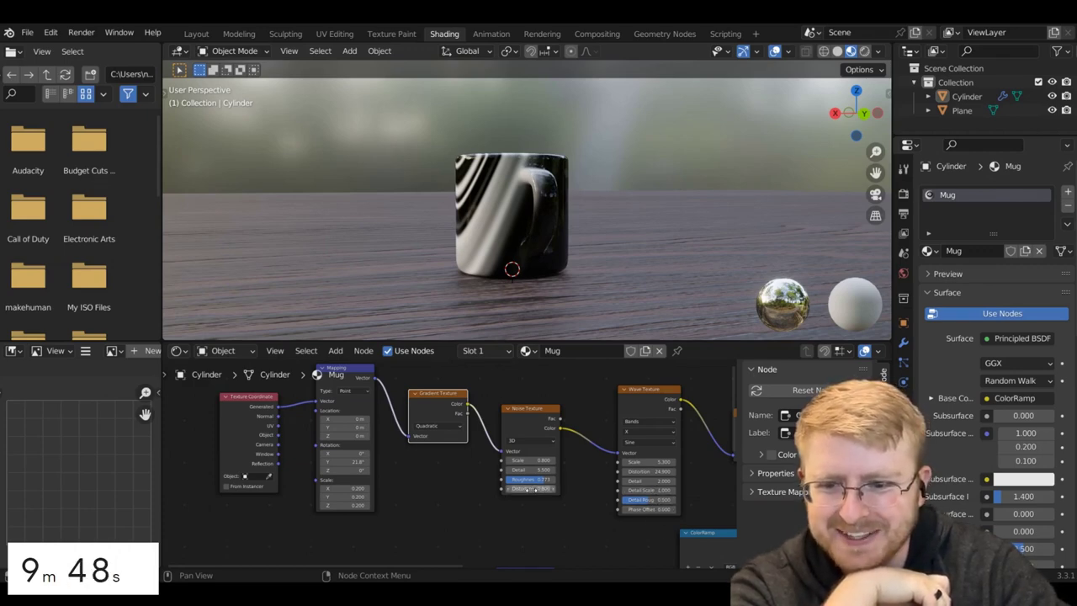
pyautogui.moveTo(535, 489); pyautogui.dragTo(581, 489)
pyautogui.moveTo(505, 303); pyautogui.dragTo(320, 292, button='middle')
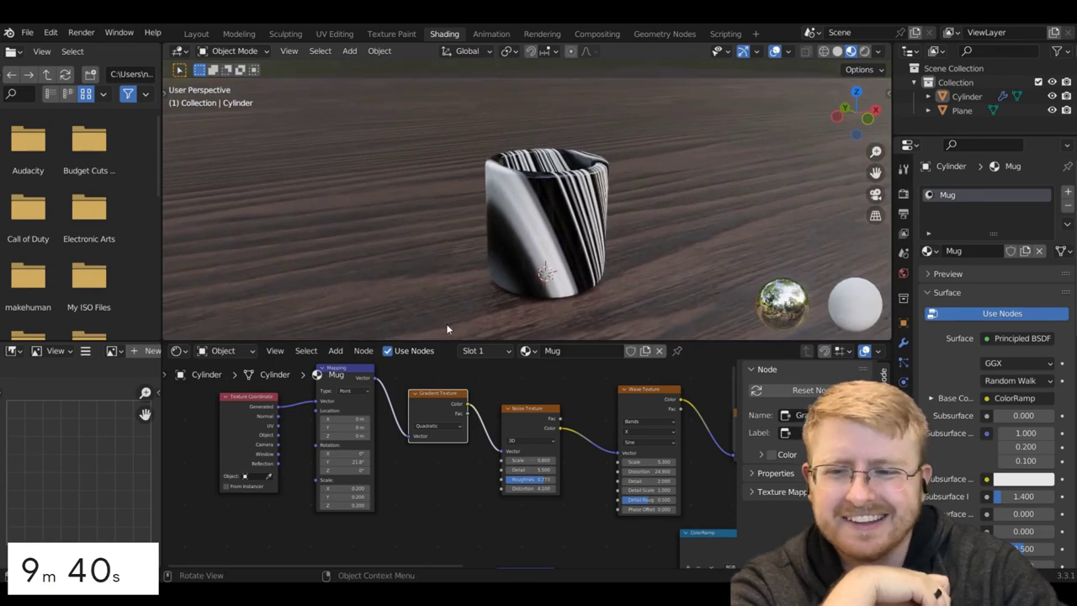
pyautogui.scroll(-3, 582, 423)
pyautogui.moveTo(669, 423); pyautogui.dragTo(475, 448, button='middle')
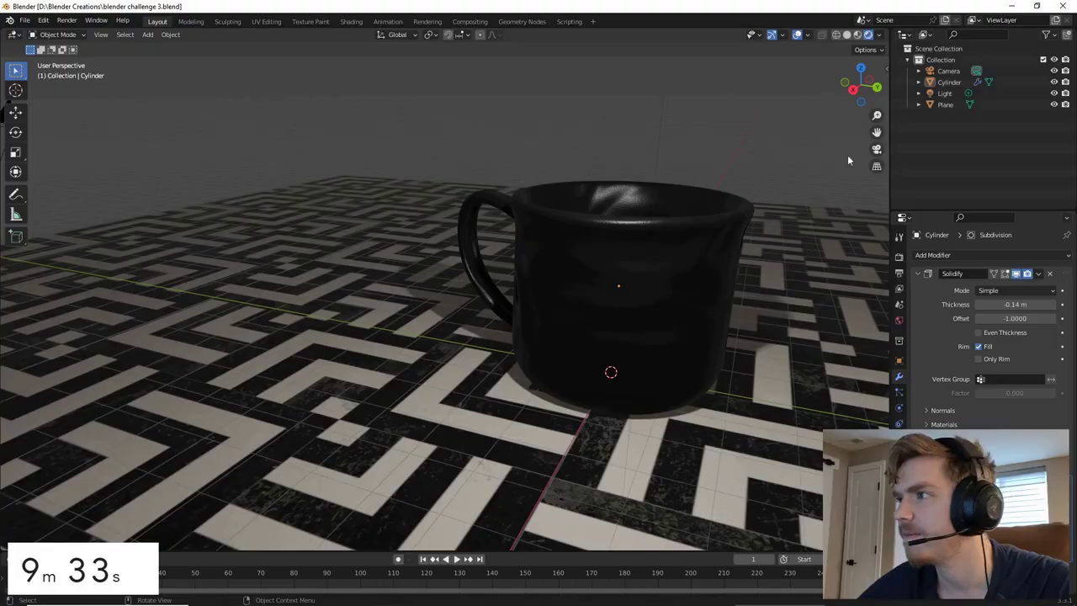
# - Save the dark mug blend file via File > Save
pyautogui.moveTo(877, 132); pyautogui.dragTo(794, 162)
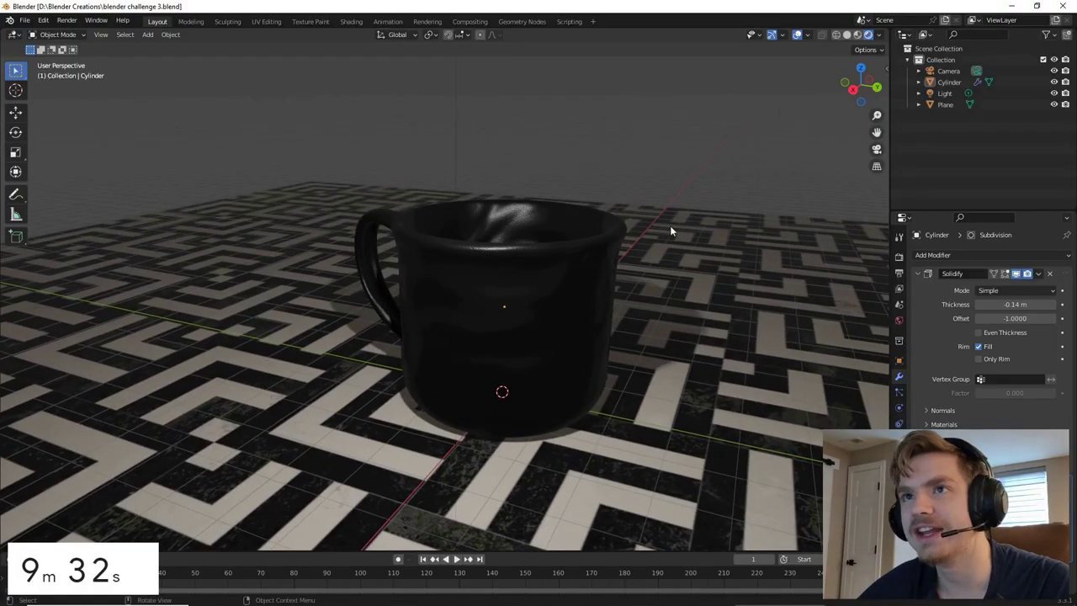
pyautogui.click(579, 188)
pyautogui.click(551, 149)
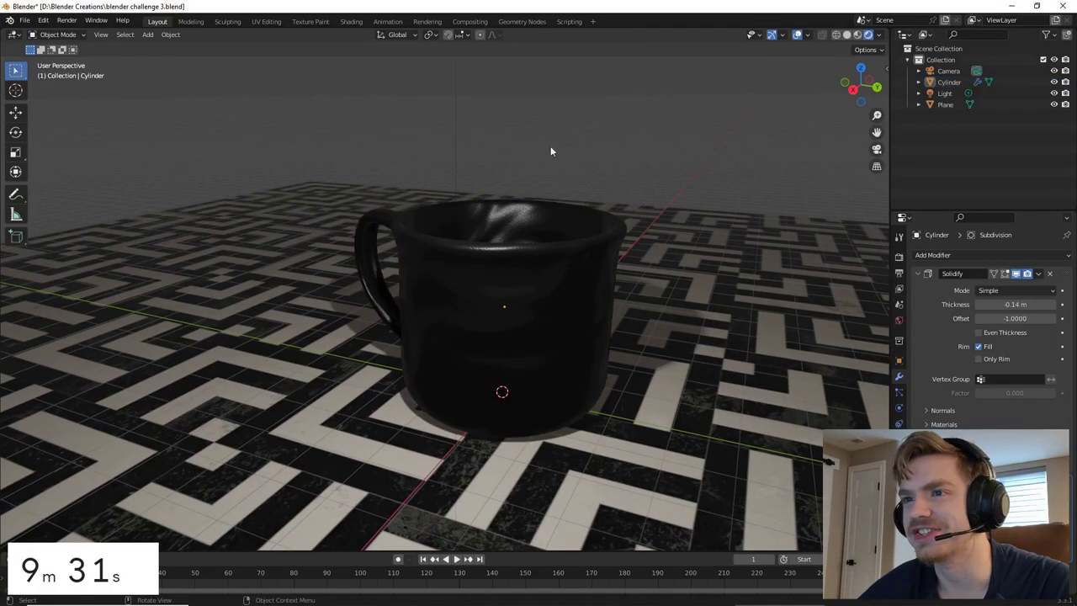
pyautogui.click(25, 20)
pyautogui.click(40, 93)
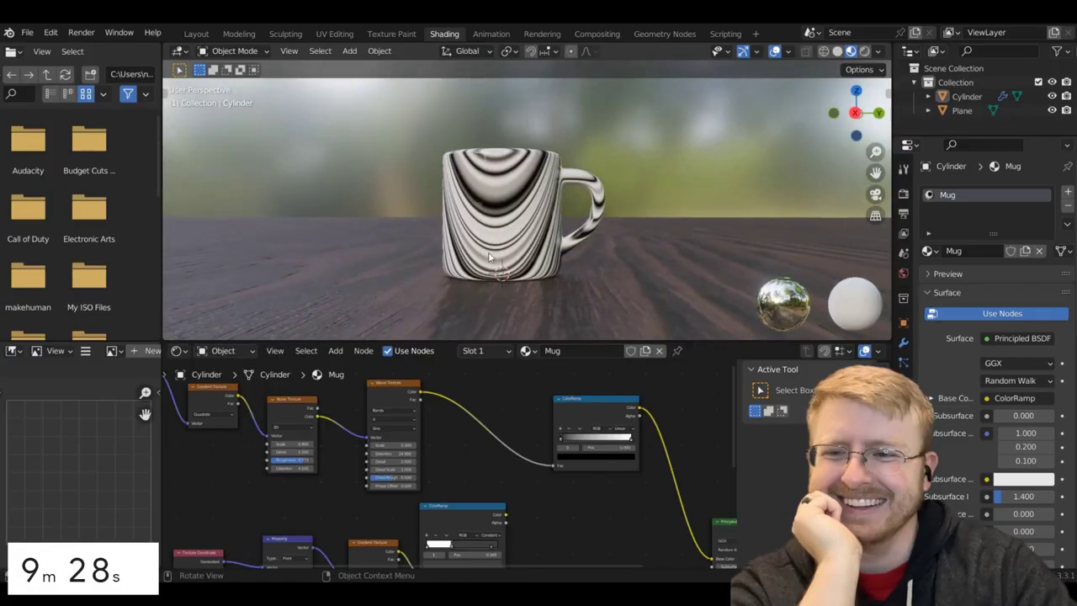
# - Nudge the dark mug's ColorRamp node up and to the right in the node graph
pyautogui.moveTo(661, 510); pyautogui.dragTo(539, 442, button='middle')
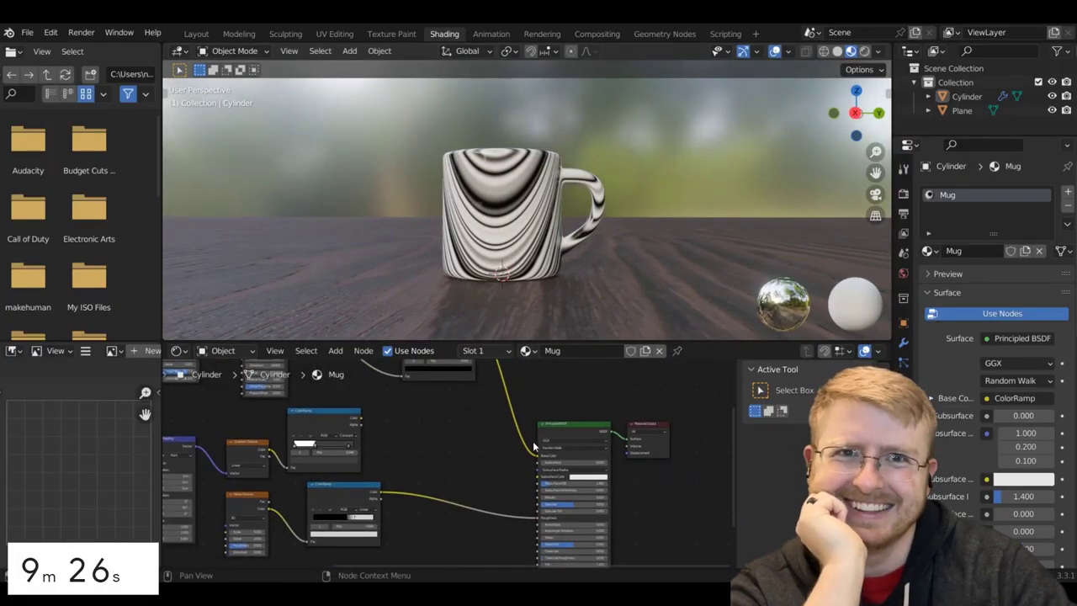
pyautogui.moveTo(367, 427); pyautogui.dragTo(406, 427, button='middle')
pyautogui.moveTo(405, 427)
pyautogui.mouseDown()
pyautogui.moveTo(422, 418)
pyautogui.moveTo(579, 459)
pyautogui.mouseUp()
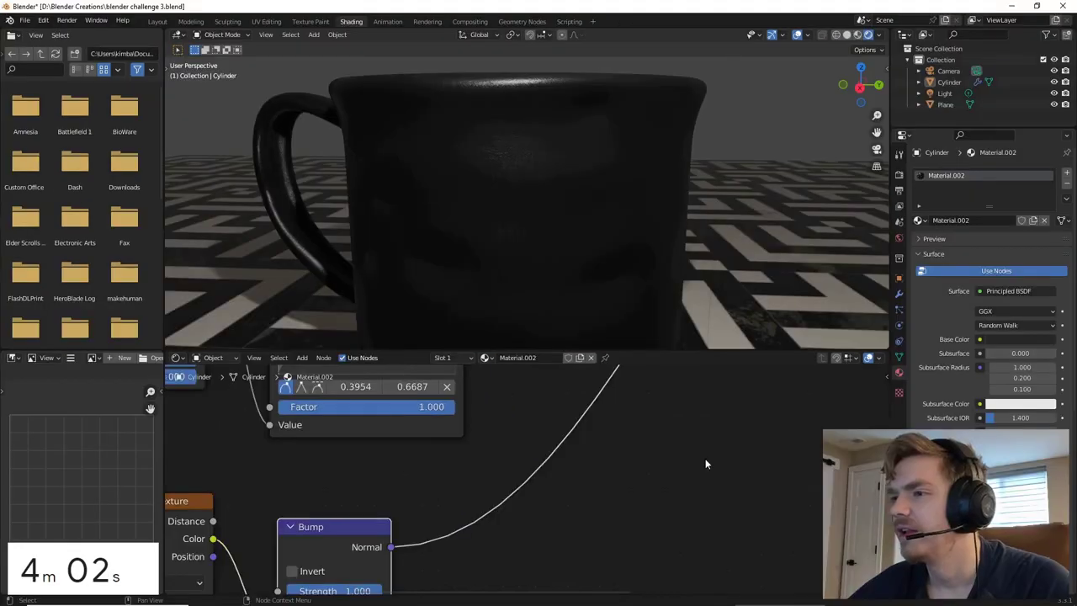
# - Drag the link off the Add node's Color2 input to disconnect it
pyautogui.moveTo(695, 447); pyautogui.dragTo(649, 411, button='middle')
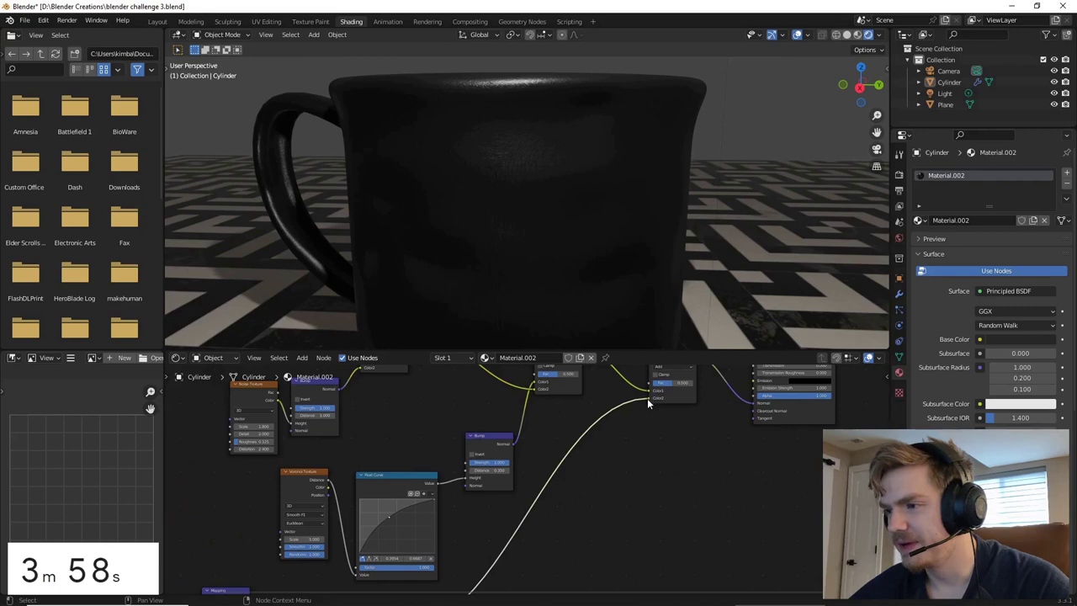
pyautogui.moveTo(647, 398); pyautogui.dragTo(651, 452)
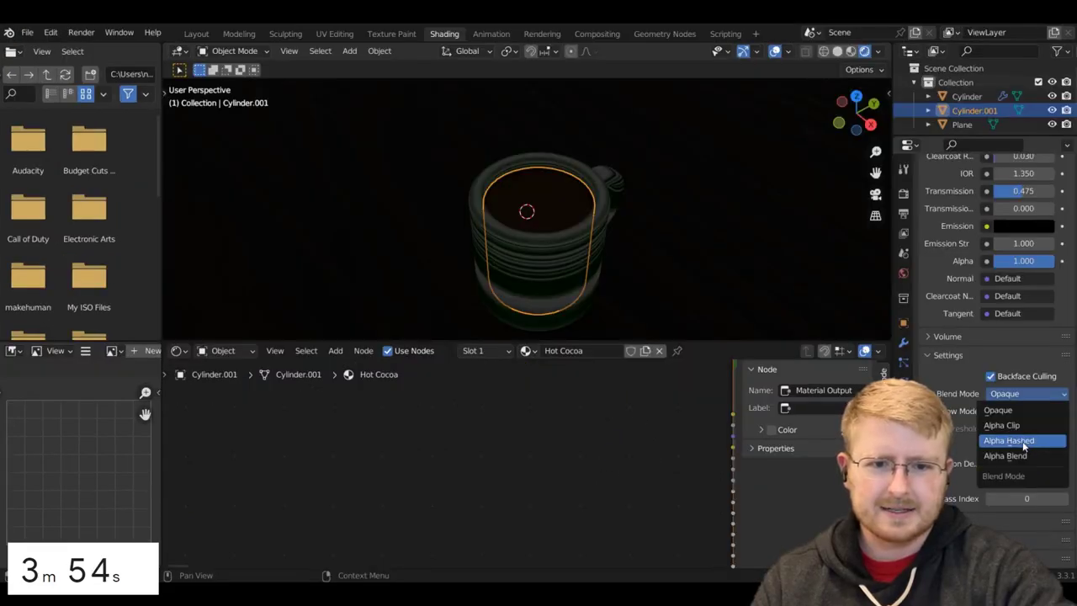
# - Set Hot Cocoa Blend and Shadow Mode to Alpha Hashed, enable Screen Space Refraction, then select Plane
pyautogui.click(1008, 441)
pyautogui.click(1022, 411)
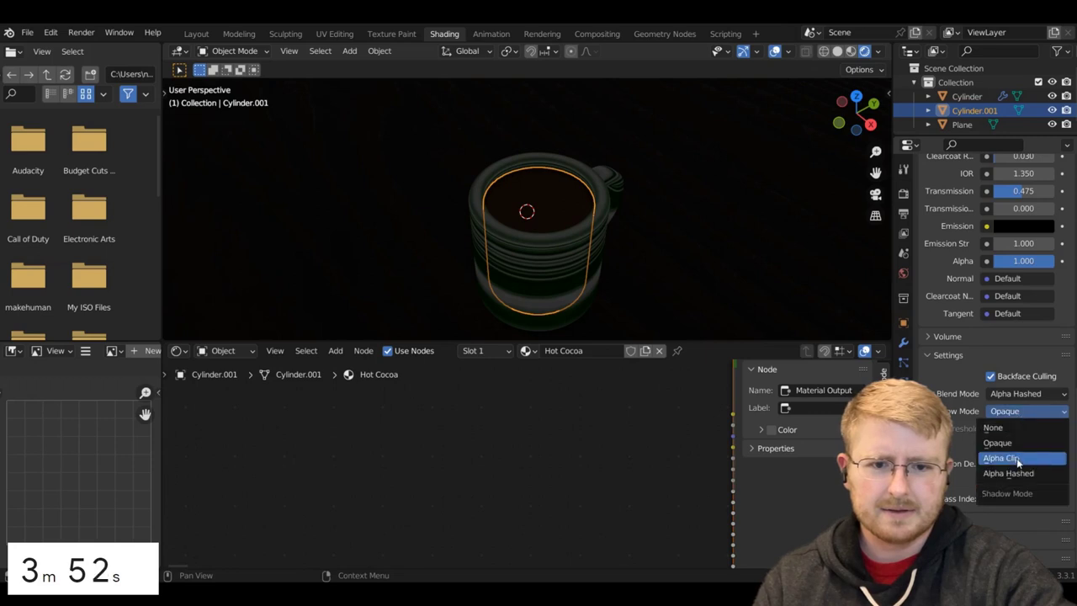
pyautogui.click(1023, 477)
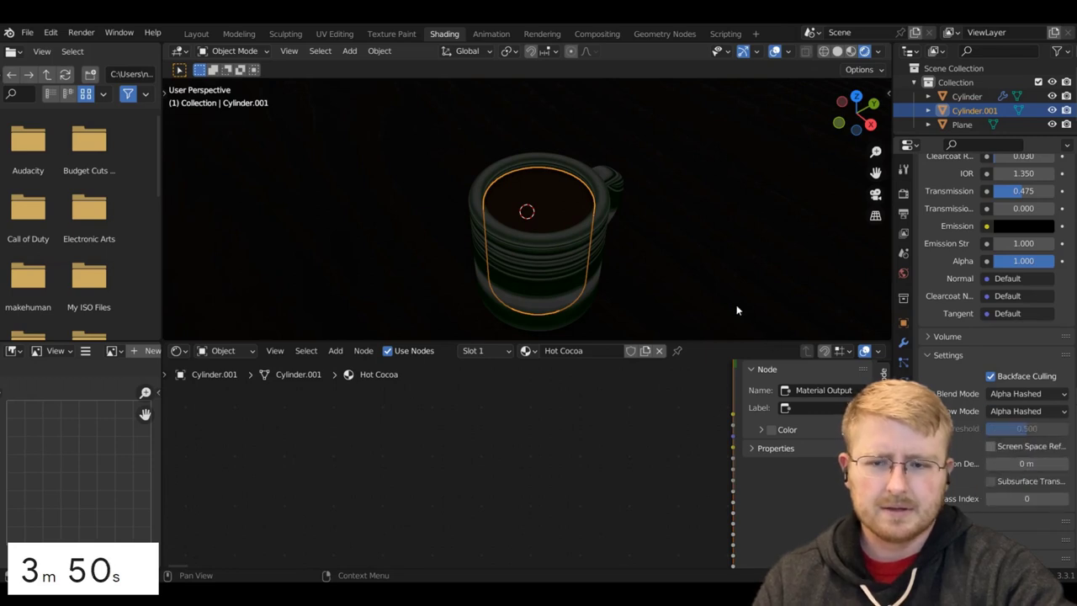
pyautogui.click(992, 447)
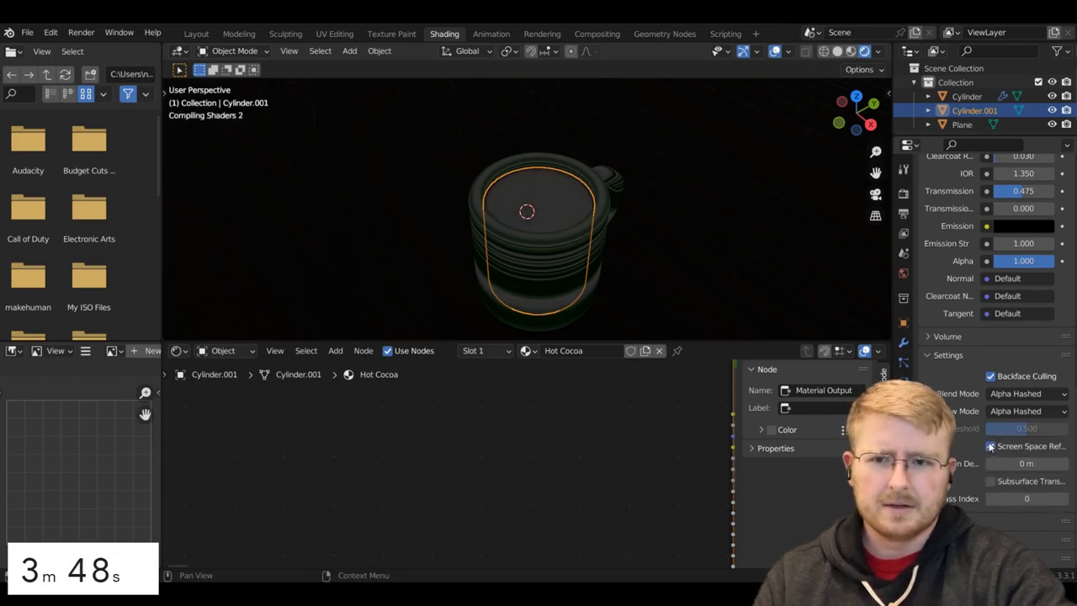
pyautogui.click(711, 265)
pyautogui.hotkey('shift', 'a')
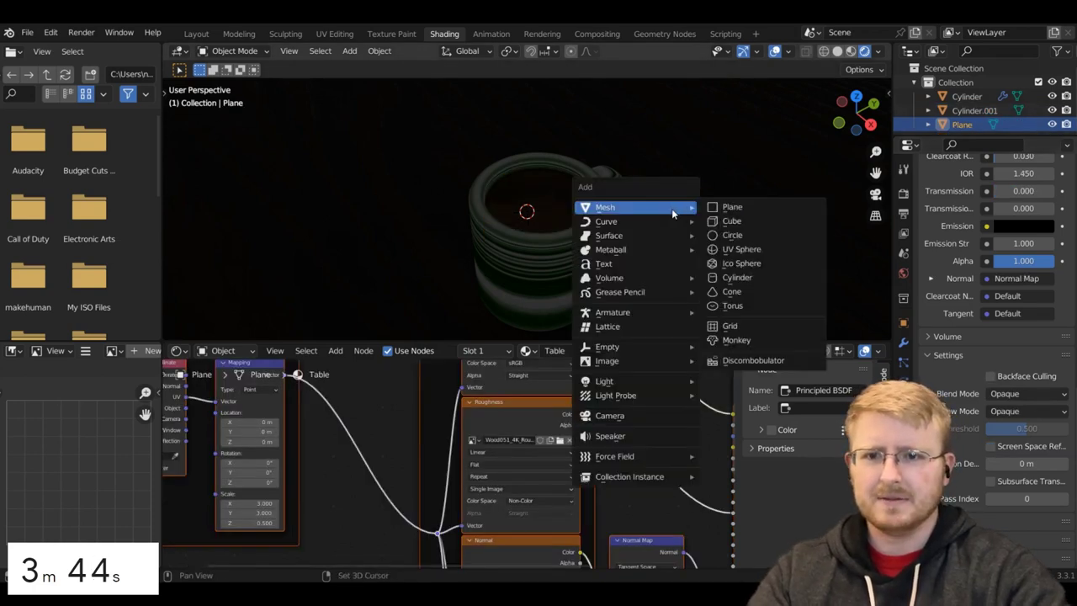
# - Slide the spoon along its own Y axis down into the mug
pyautogui.press('Escape')
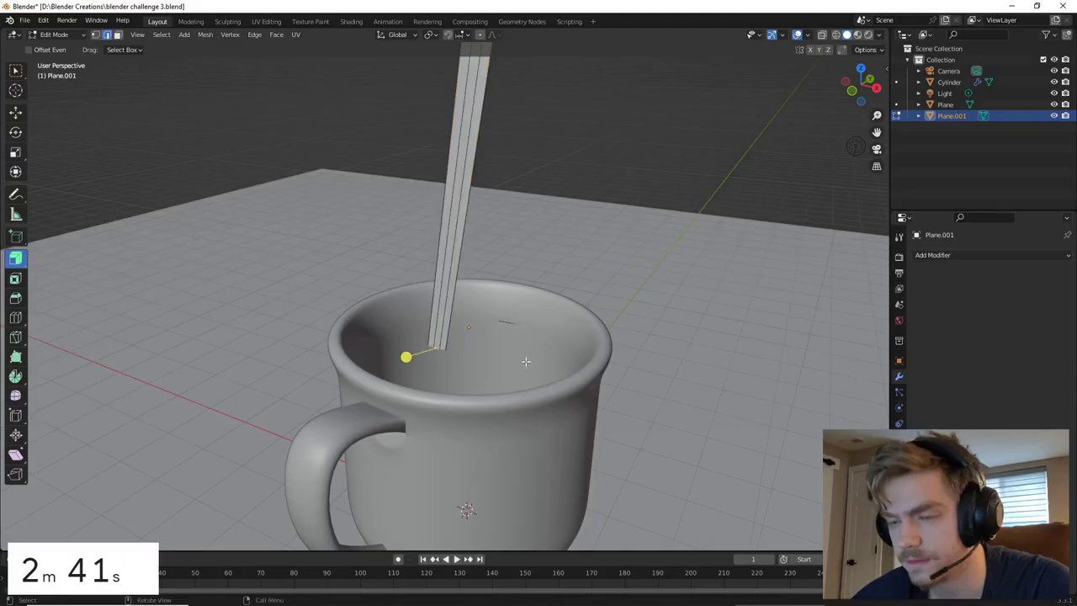
pyautogui.scroll(-3, 525, 361)
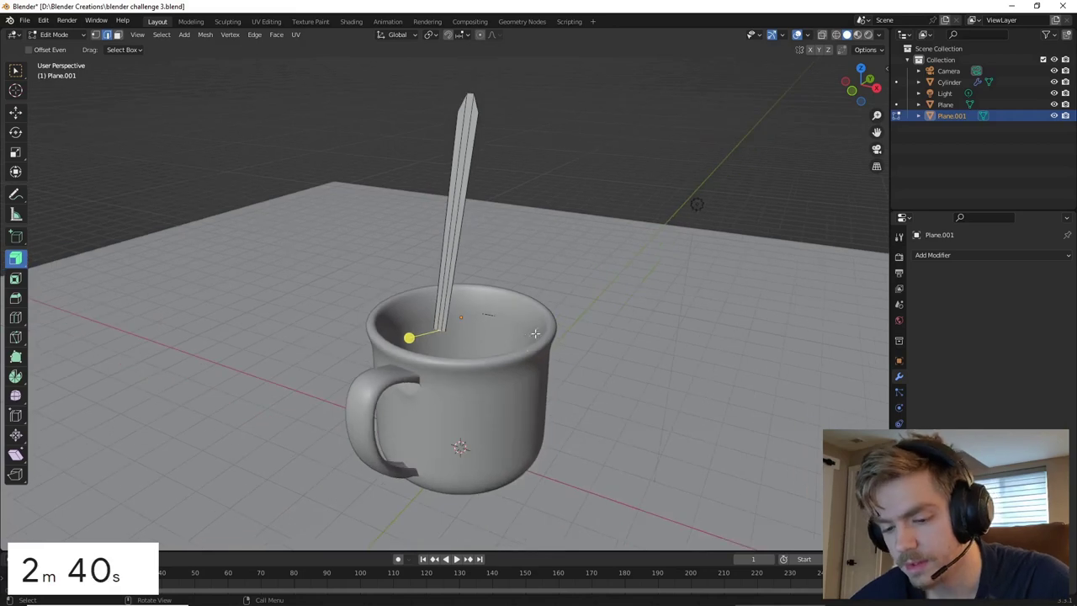
pyautogui.press('g')
pyautogui.press('y')
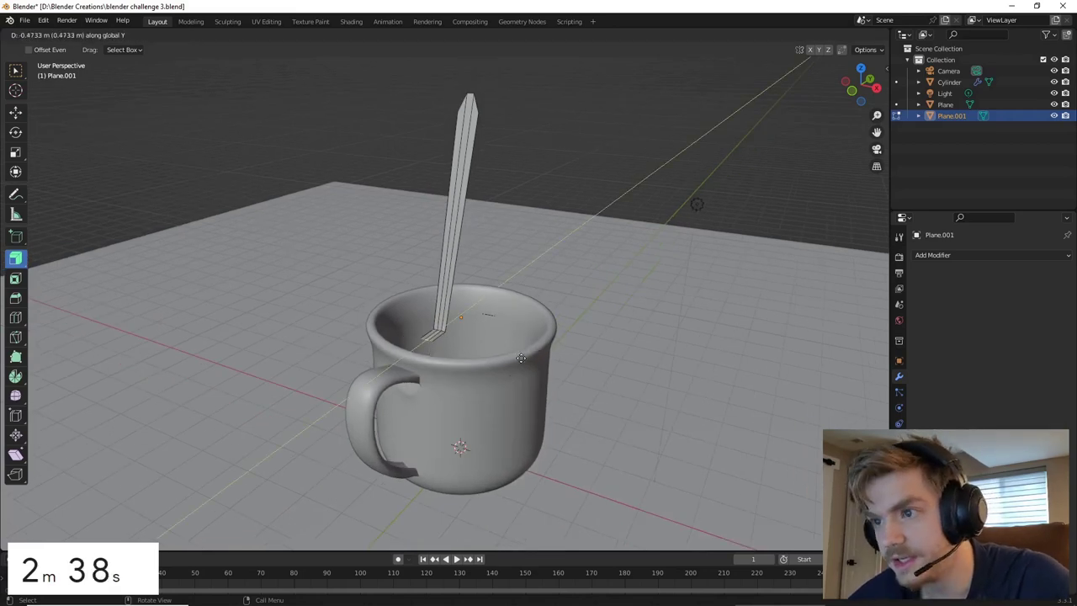
pyautogui.press('y')
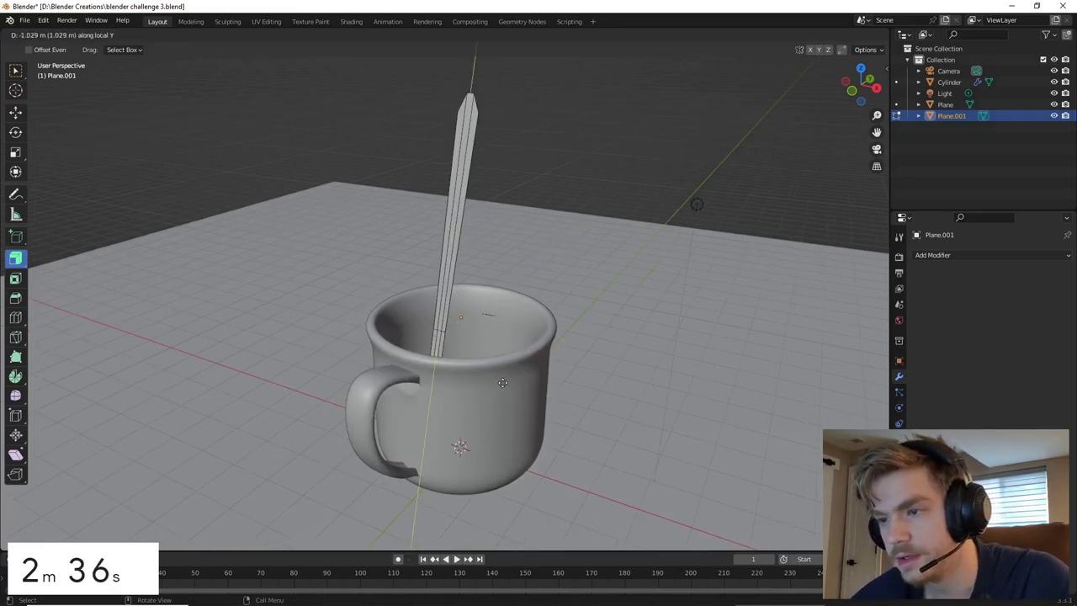
pyautogui.click(502, 373)
# - In Edit Mode, slide the spoon's lower end along its length, widen it and reposition it
pyautogui.press('Tab')
pyautogui.moveTo(502, 373); pyautogui.dragTo(471, 395, button='middle')
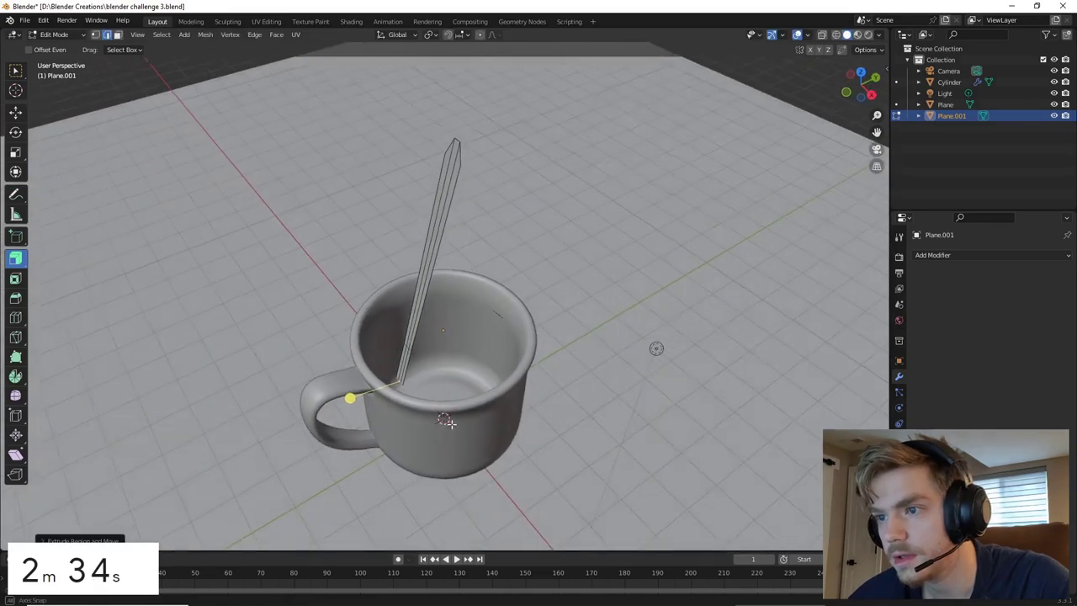
pyautogui.scroll(2, 455, 419)
pyautogui.press('g')
pyautogui.press('y')
pyautogui.press('y')
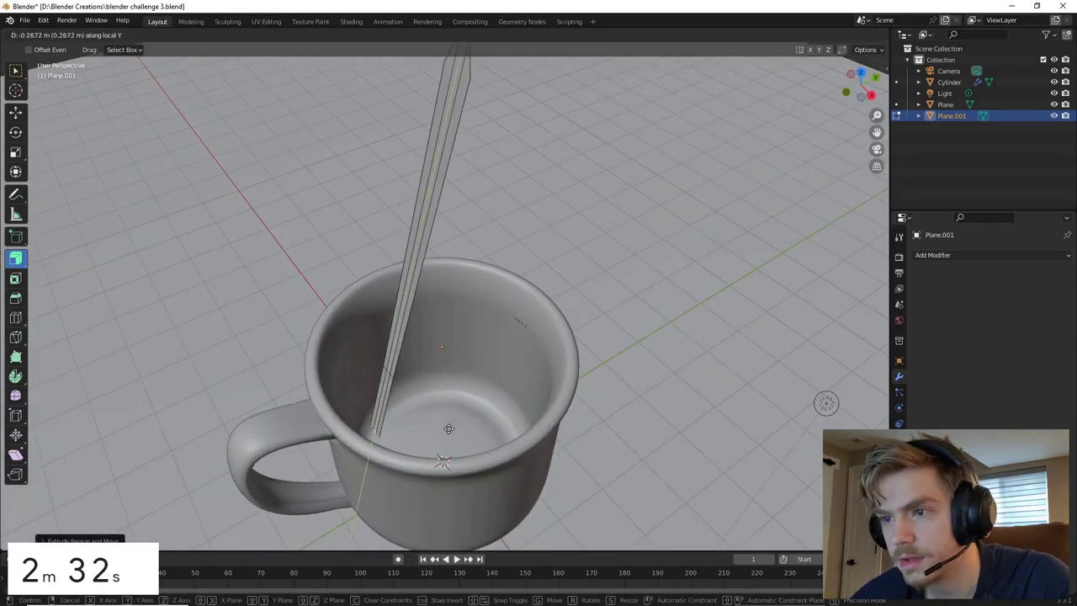
pyautogui.click(448, 429)
pyautogui.press('s')
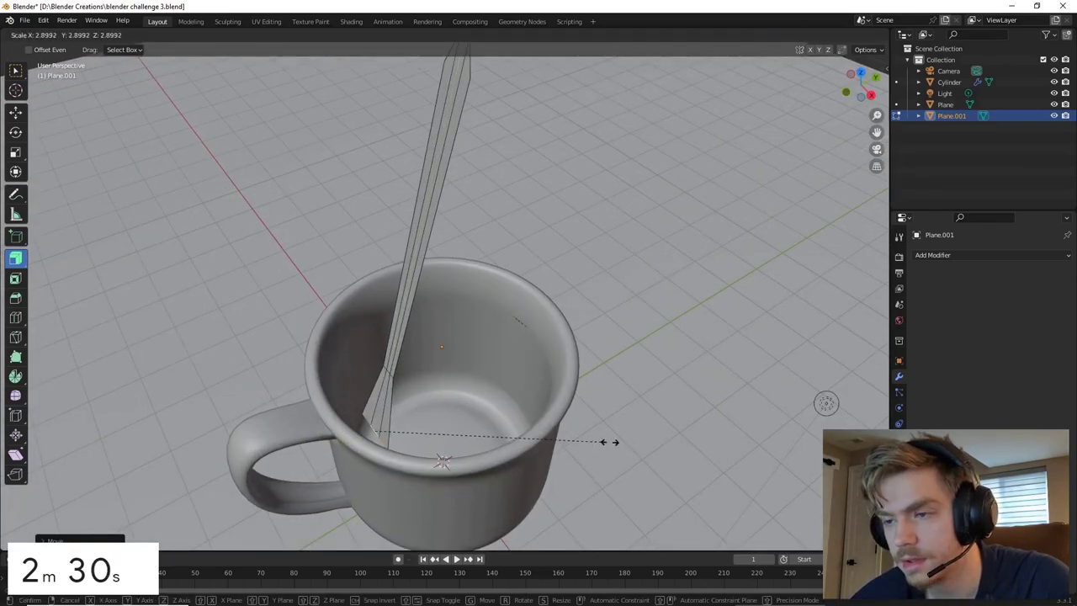
pyautogui.click(637, 442)
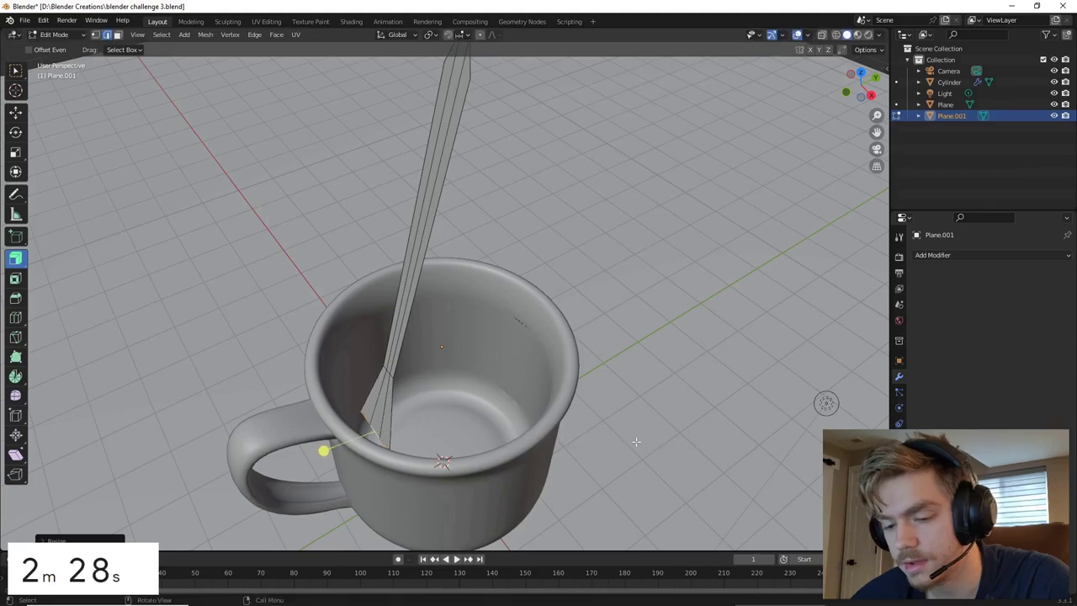
pyautogui.press('g')
pyautogui.press('y')
pyautogui.press('y')
pyautogui.click(644, 407)
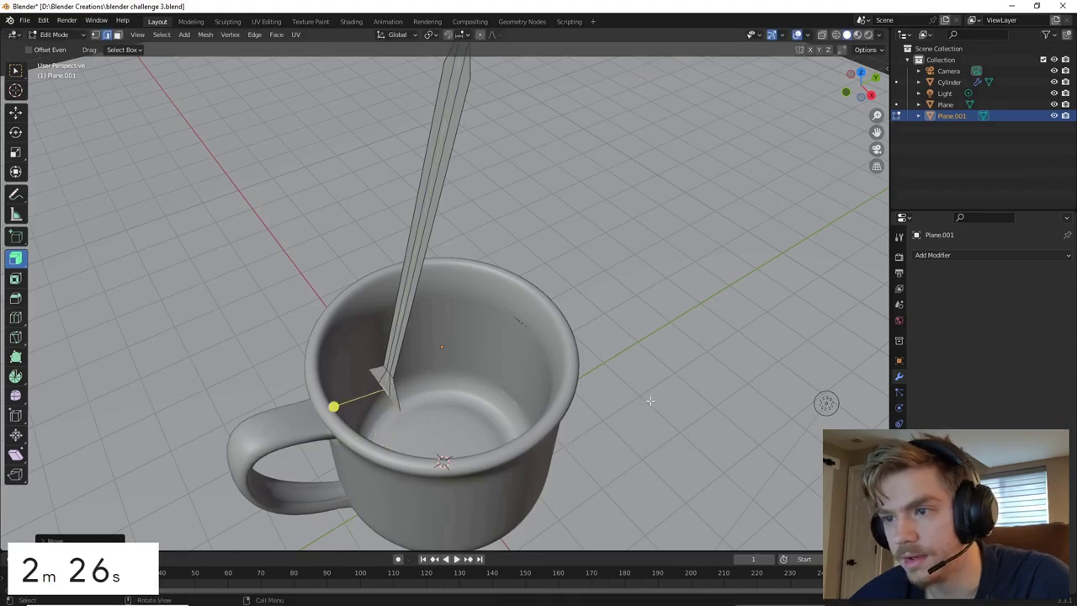
# - Lengthen the handle by moving the bottom faces along the spoon's local Y axis
pyautogui.moveTo(644, 408); pyautogui.dragTo(741, 337, button='middle')
pyautogui.moveTo(884, 133); pyautogui.dragTo(665, 294, button='middle')
pyautogui.press('g')
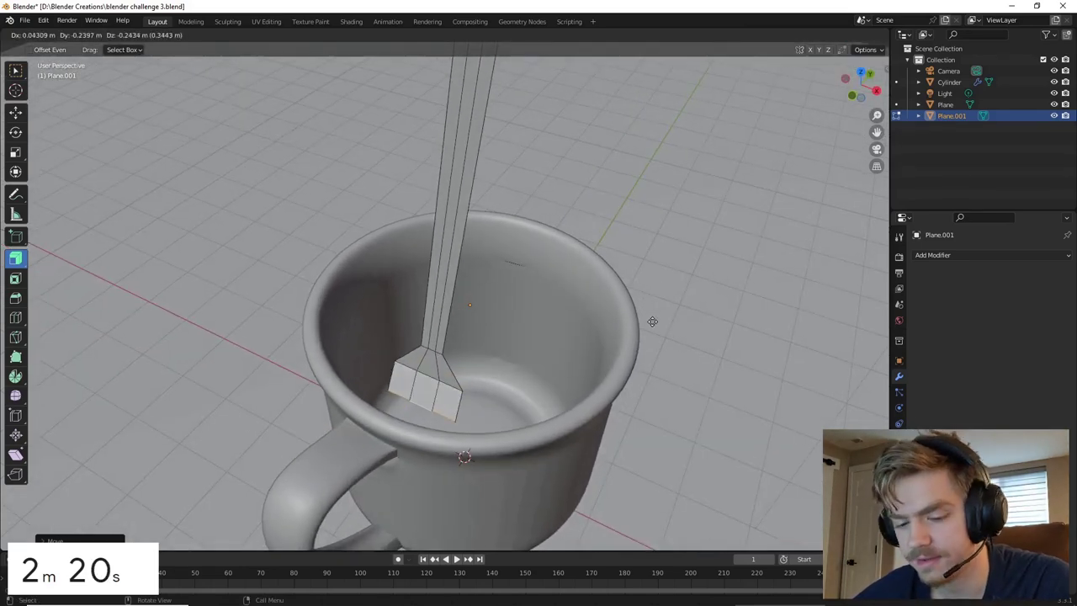
pyautogui.press('z')
pyautogui.press('y')
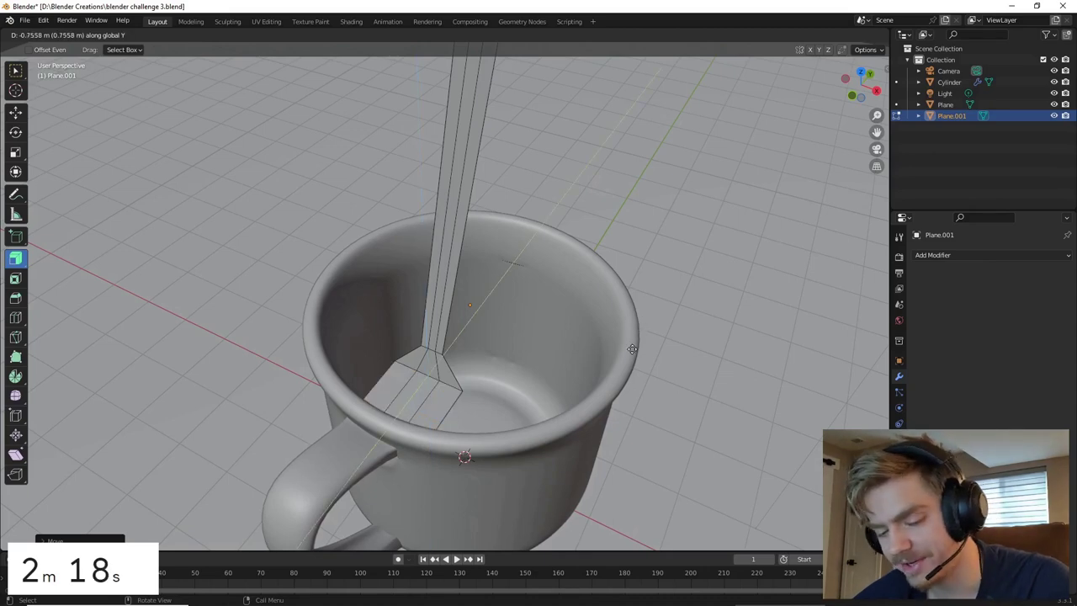
pyautogui.press('x')
pyautogui.press('y')
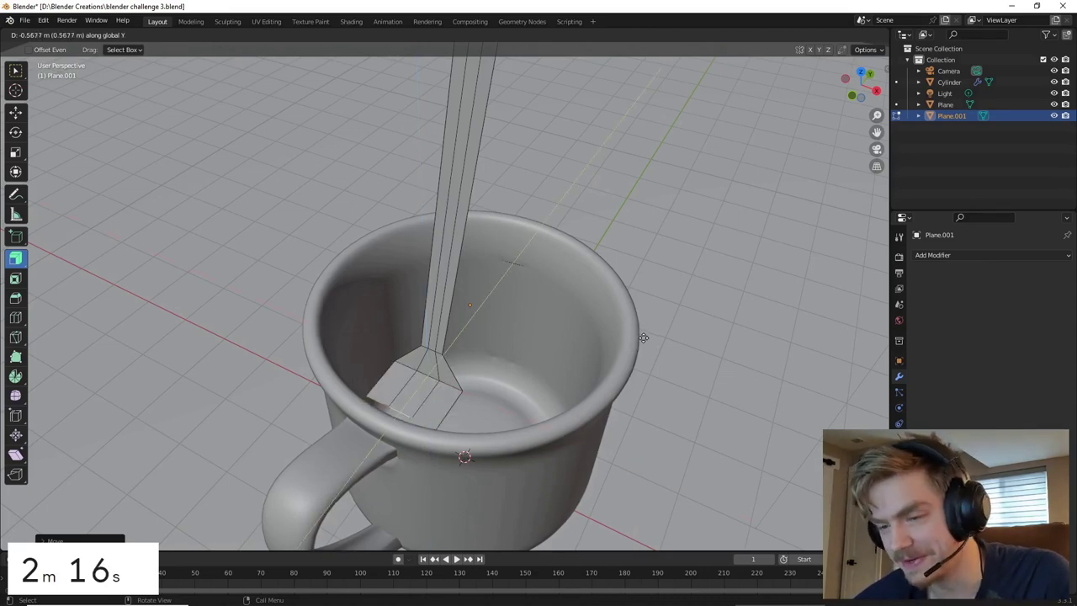
pyautogui.press('y')
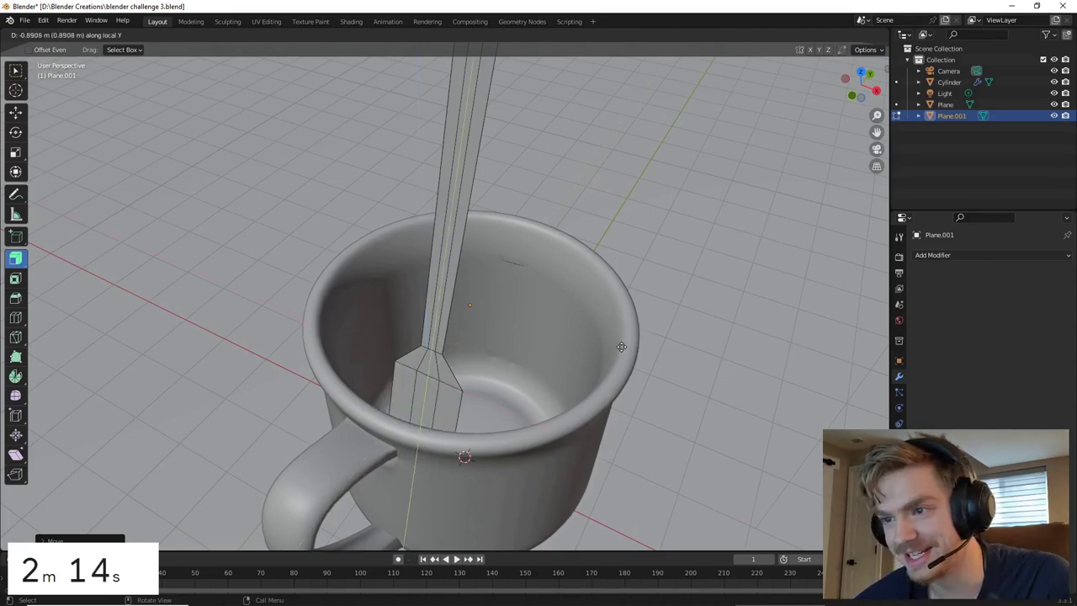
pyautogui.click(621, 347)
# - Scale the new lower end, add an edge loop across it, and widen the tip into a bowl
pyautogui.moveTo(387, 471); pyautogui.dragTo(373, 505, button='middle')
pyautogui.press('s')
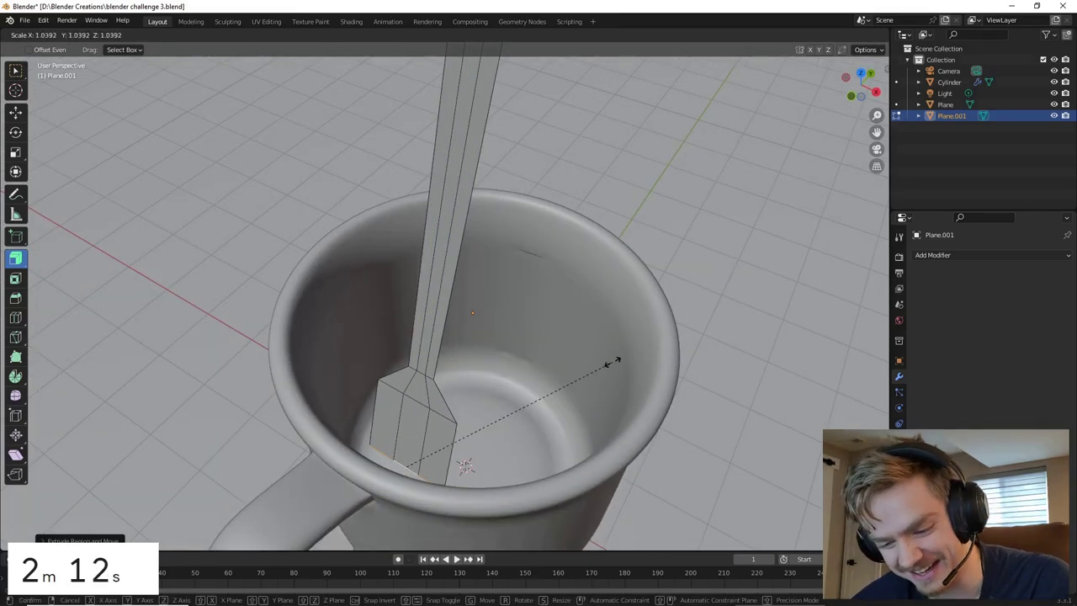
pyautogui.click(410, 431)
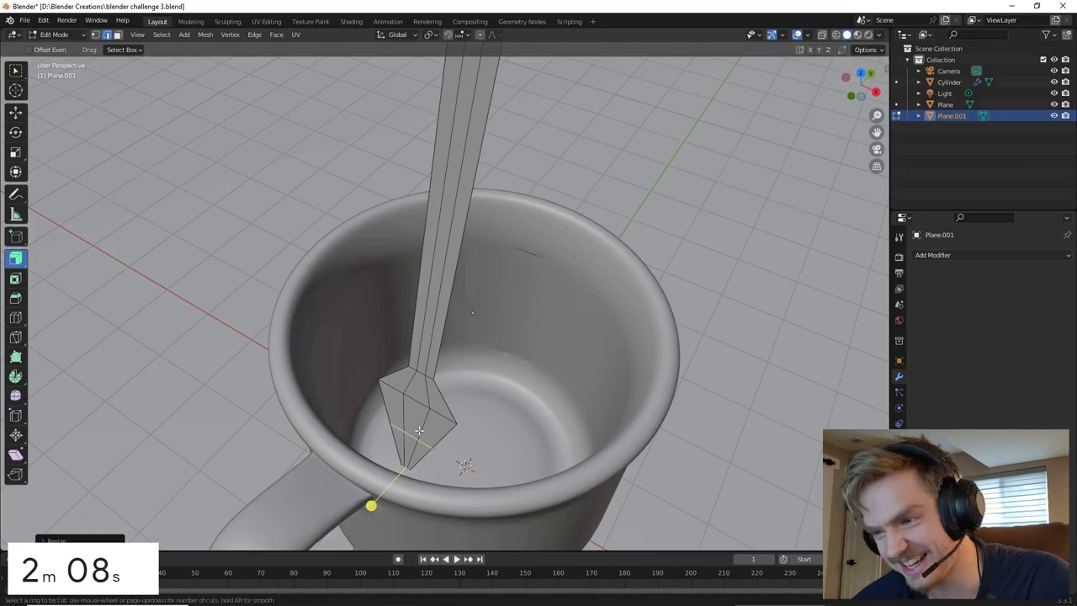
pyautogui.press('g')
pyautogui.press('g')
pyautogui.click(419, 429)
pyautogui.press('s')
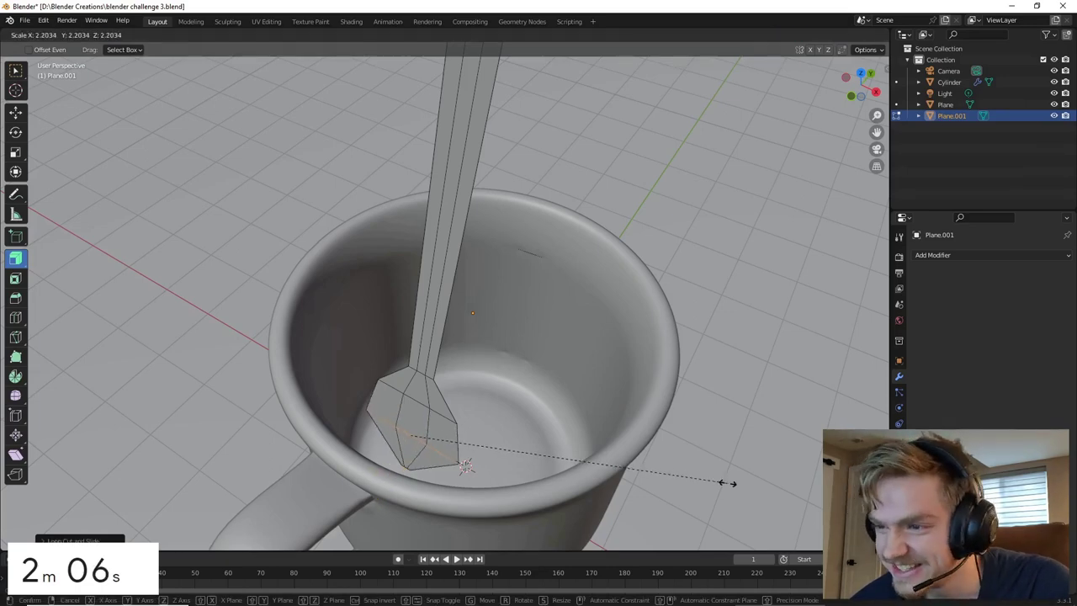
pyautogui.click(726, 482)
pyautogui.moveTo(373, 469); pyautogui.dragTo(373, 398, button='middle')
pyautogui.scroll(-3, 384, 335)
# - Select all of the spoon mesh and Subdivide it
pyautogui.press('a')
pyautogui.rightClick(438, 270)
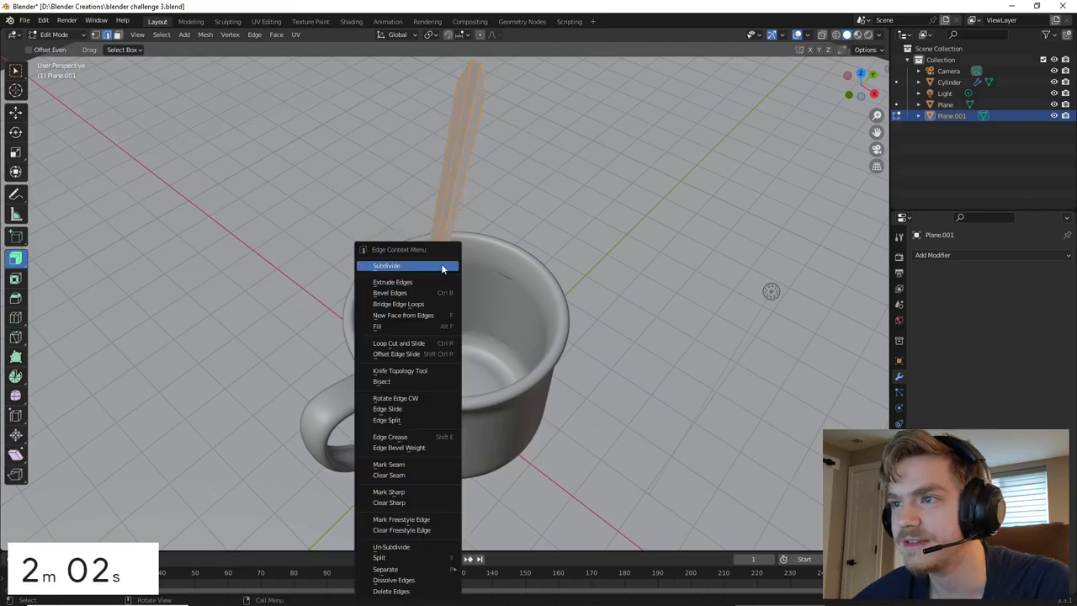
pyautogui.click(442, 266)
pyautogui.moveTo(442, 278); pyautogui.dragTo(419, 351, button='middle')
pyautogui.scroll(2, 419, 352)
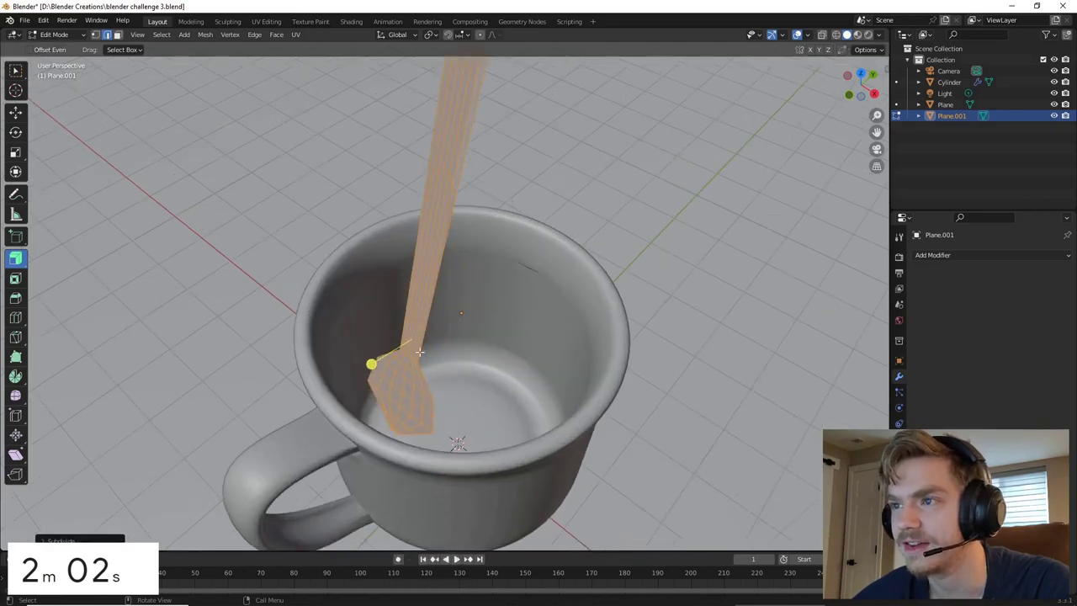
# - Switch to Vertex select mode and select a single vertex on the spoon bowl
pyautogui.click(95, 35)
pyautogui.click(401, 391)
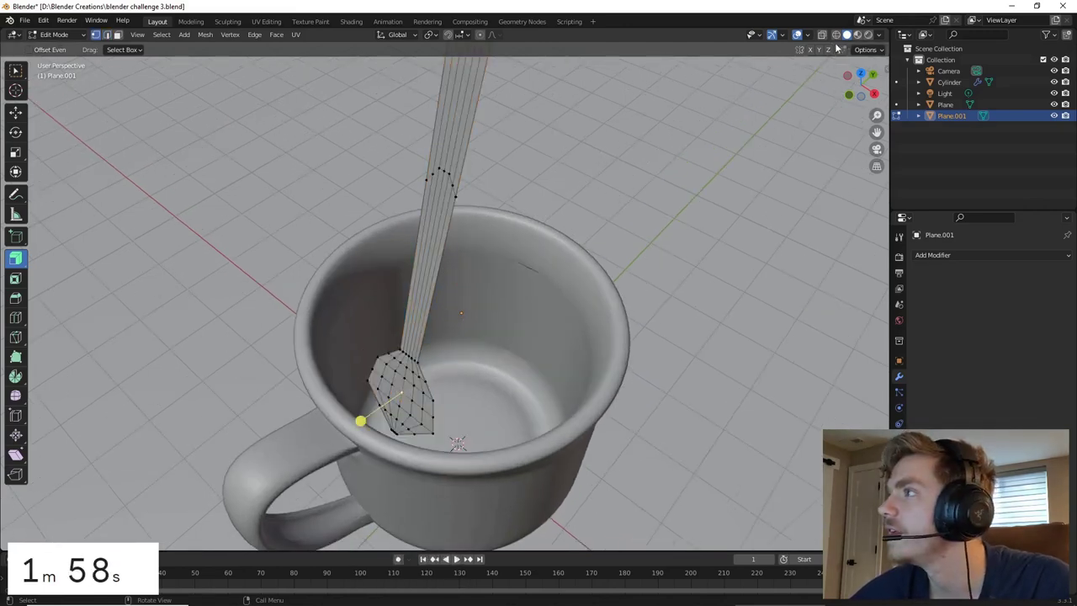
pyautogui.moveTo(594, 289); pyautogui.dragTo(553, 313, button='middle')
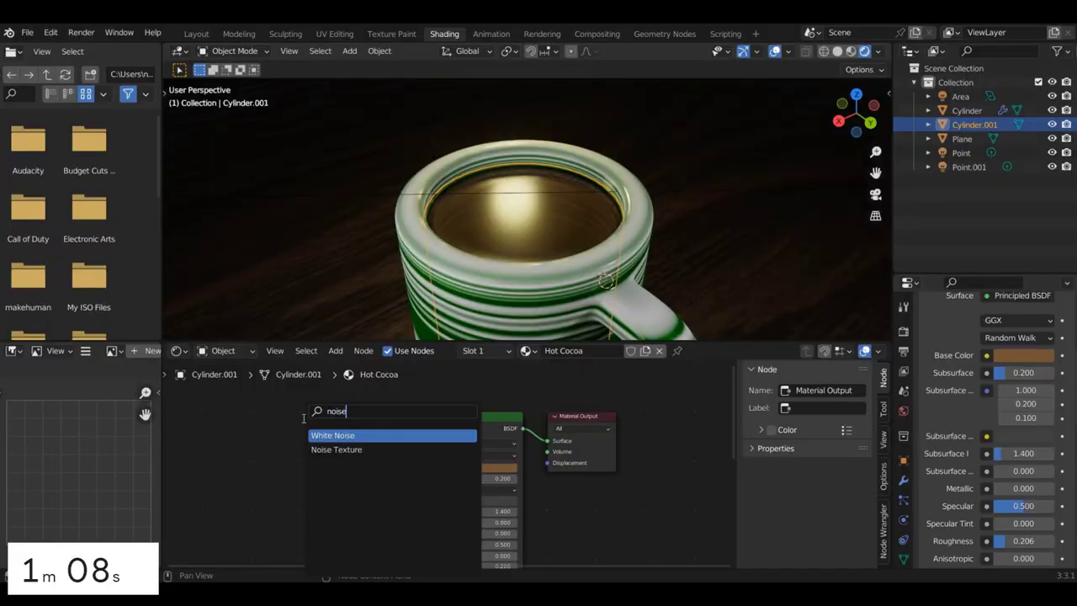
# - Add a Noise Texture node to Hot Cocoa and link its Color to the Roughness input
pyautogui.click(318, 449)
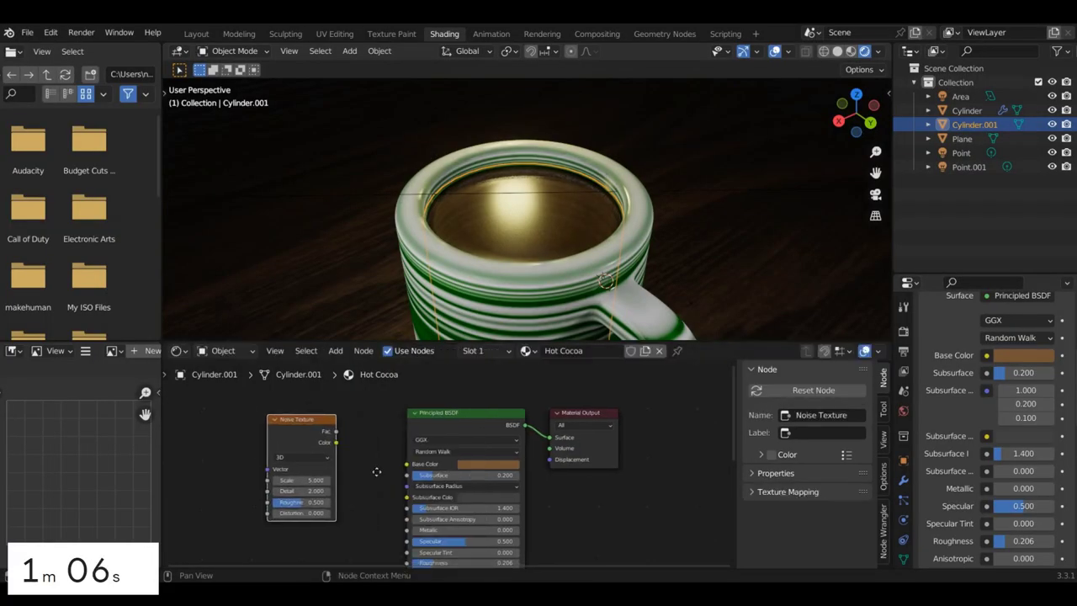
pyautogui.click(344, 403)
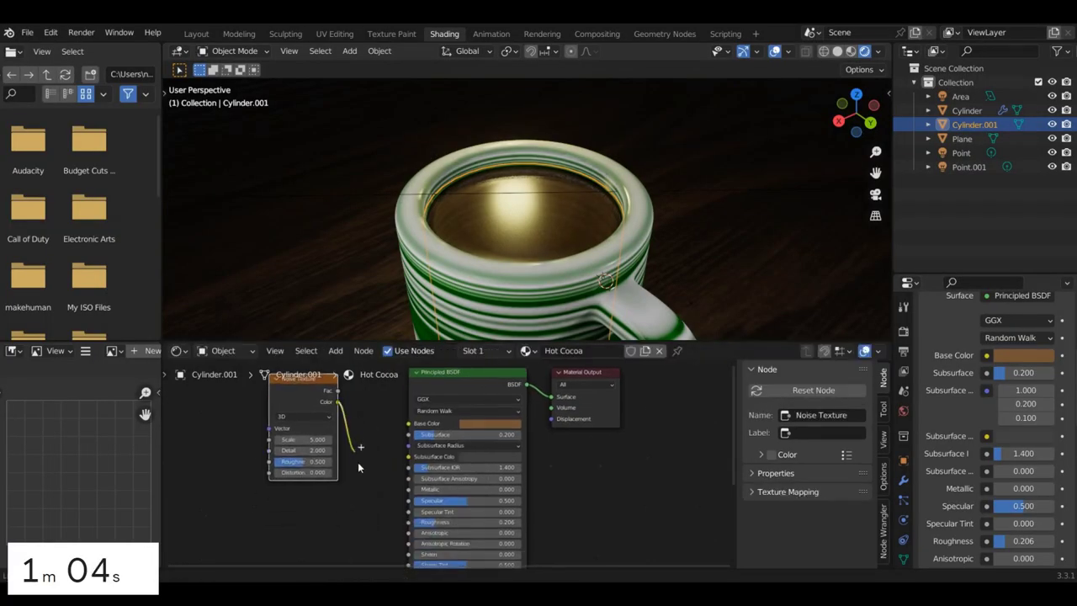
pyautogui.moveTo(413, 524); pyautogui.dragTo(410, 523)
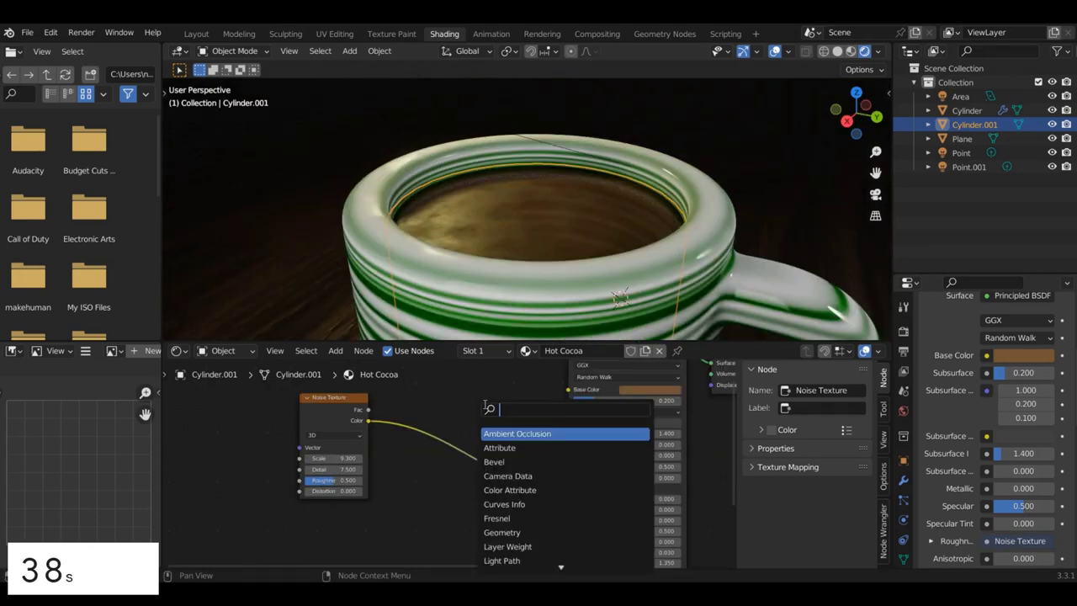
pyautogui.write('color')
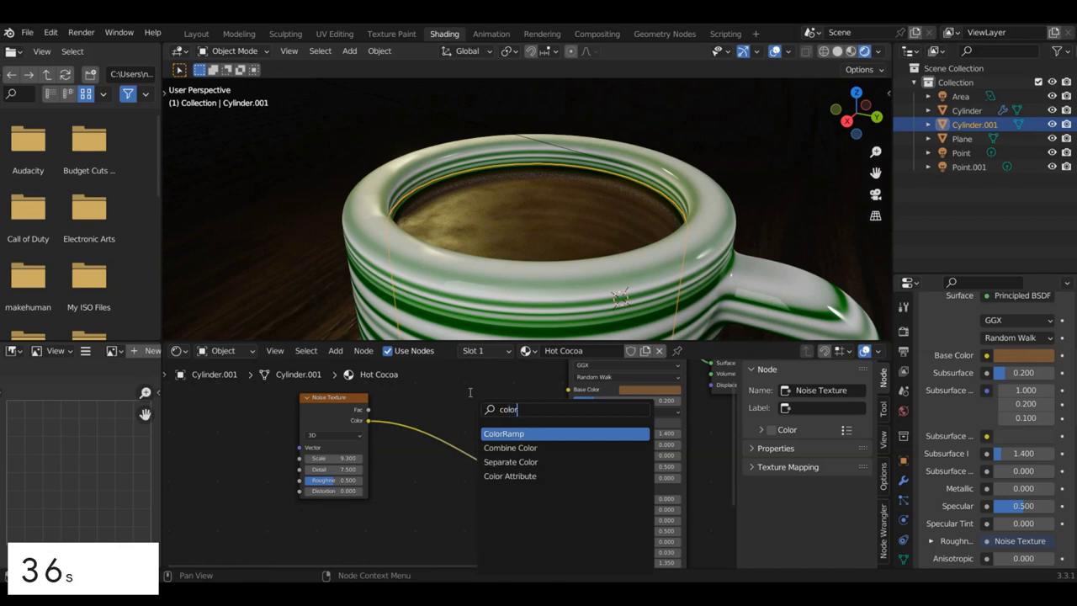
pyautogui.press('Escape')
# - Move the spoon and rotate it around Z to tilt it inside the mug
pyautogui.click(790, 183)
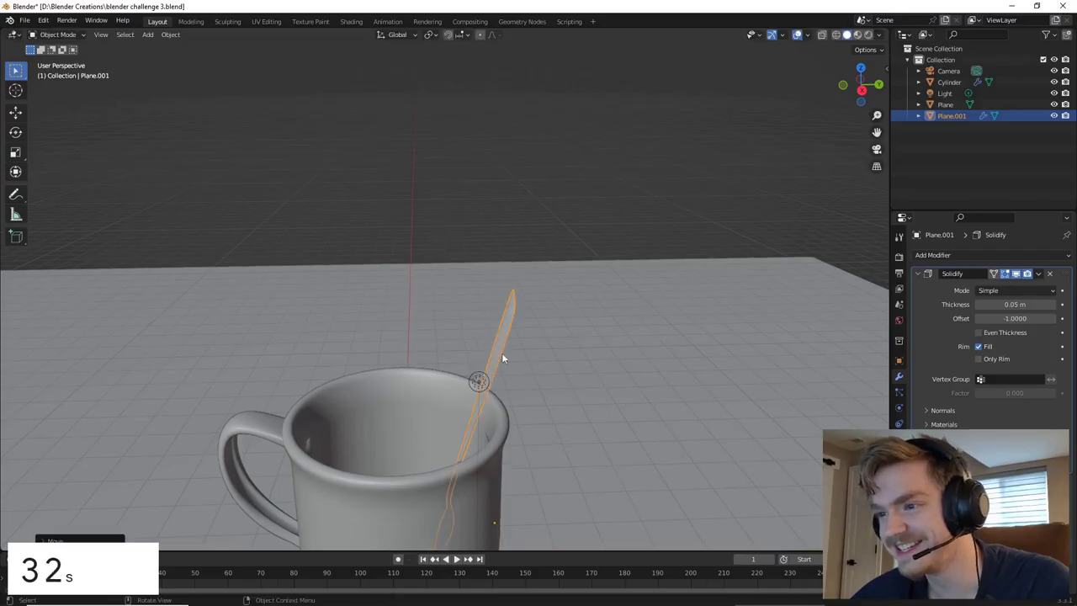
pyautogui.moveTo(501, 358)
pyautogui.mouseDown(button='middle')
pyautogui.moveTo(589, 378)
pyautogui.moveTo(547, 387)
pyautogui.moveTo(505, 379)
pyautogui.mouseUp(button='middle')
pyautogui.press('g')
pyautogui.click(452, 362)
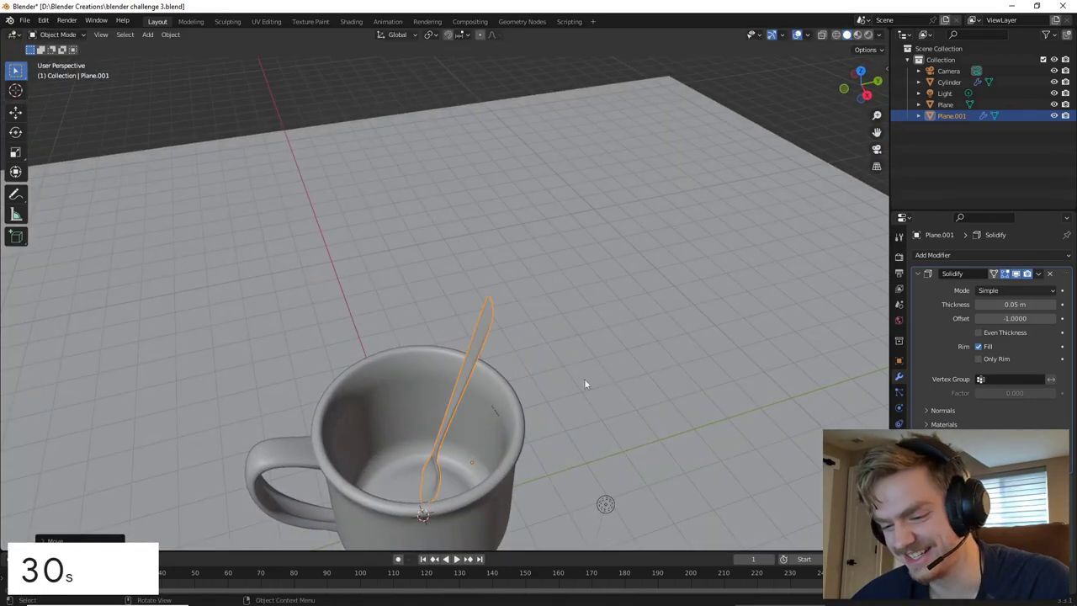
pyautogui.moveTo(584, 379); pyautogui.dragTo(623, 383, button='middle')
pyautogui.press('r')
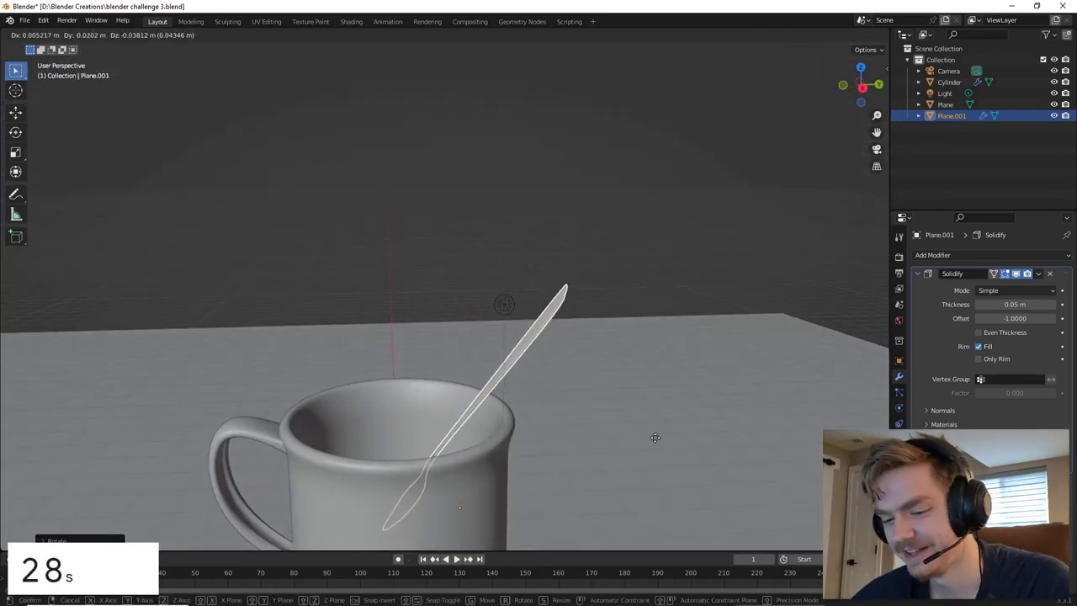
pyautogui.press('z')
pyautogui.click(649, 466)
pyautogui.hotkey('alt', 'a')
pyautogui.moveTo(685, 339); pyautogui.dragTo(531, 343, button='middle')
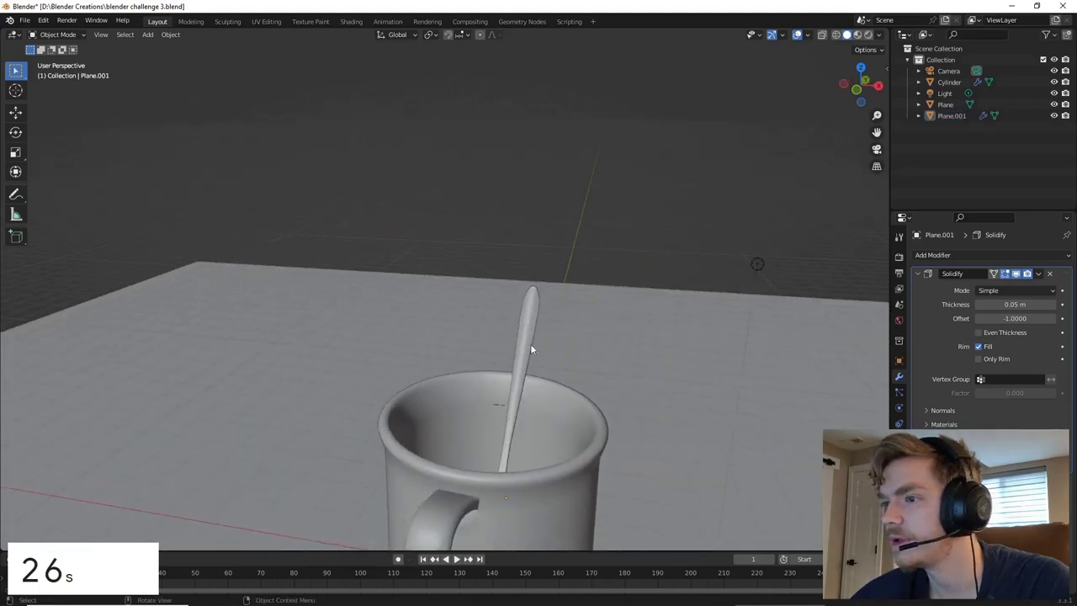
pyautogui.click(531, 343)
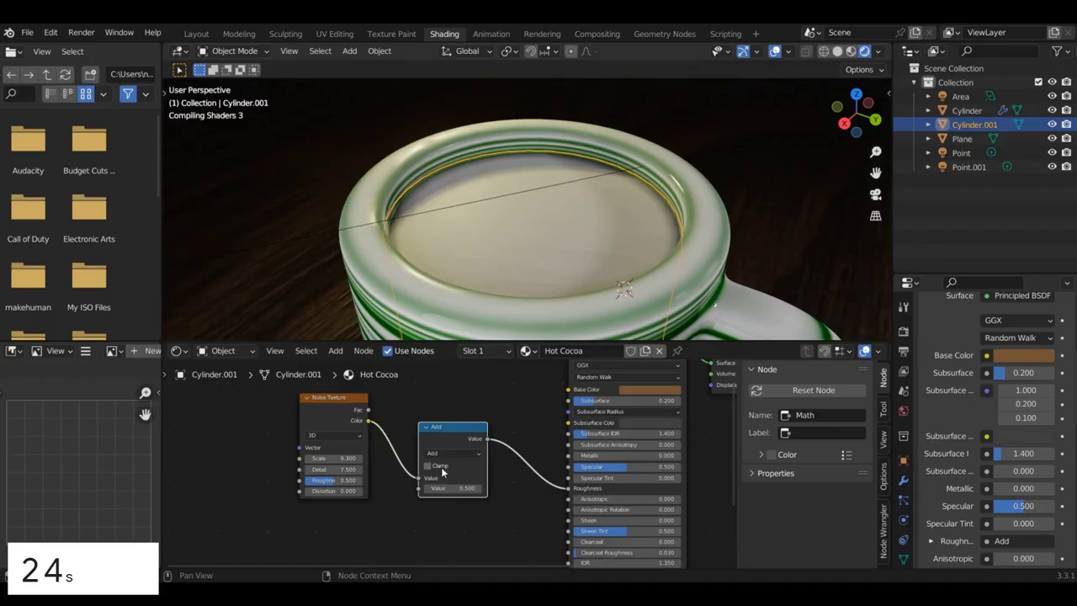
# - Change the Math node's operation from Add to Multiply
pyautogui.click(443, 454)
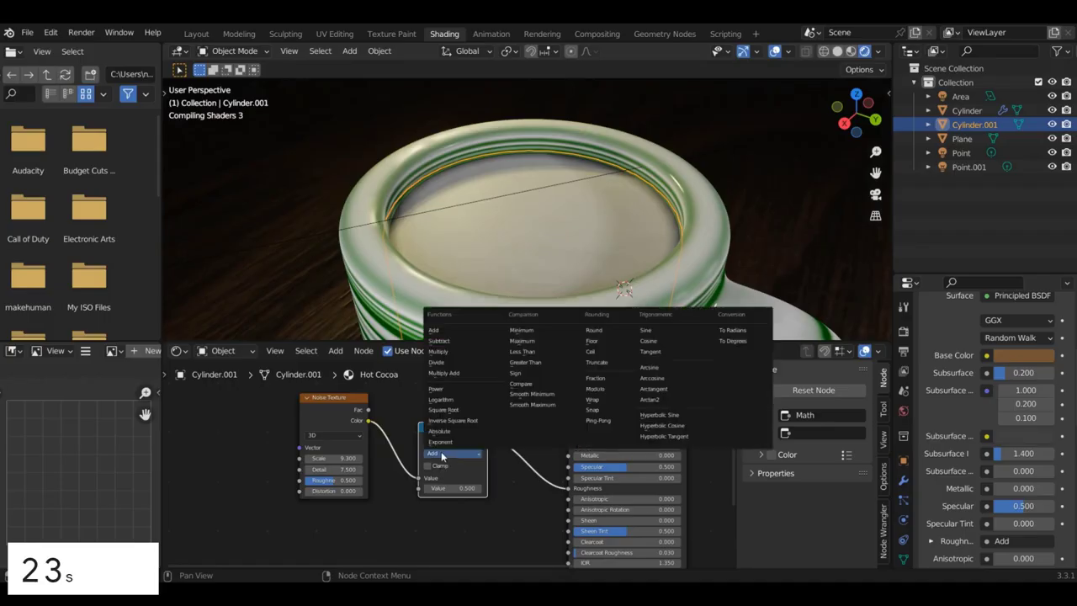
pyautogui.click(460, 351)
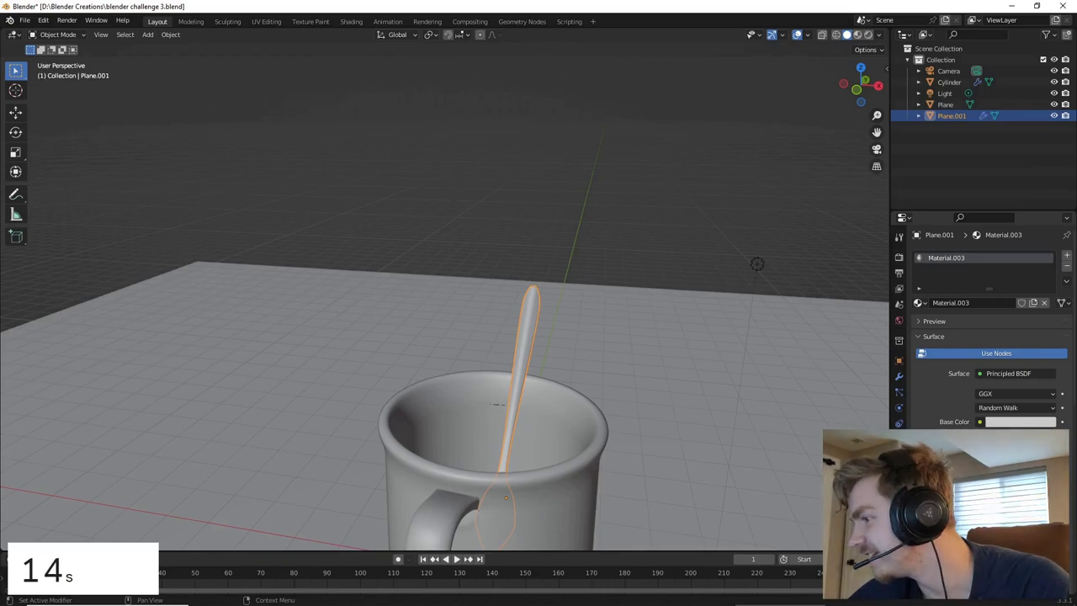
# - Switch the viewport to Material Preview and orbit to view the black mug and spoon on the maze floor
pyautogui.click(658, 269)
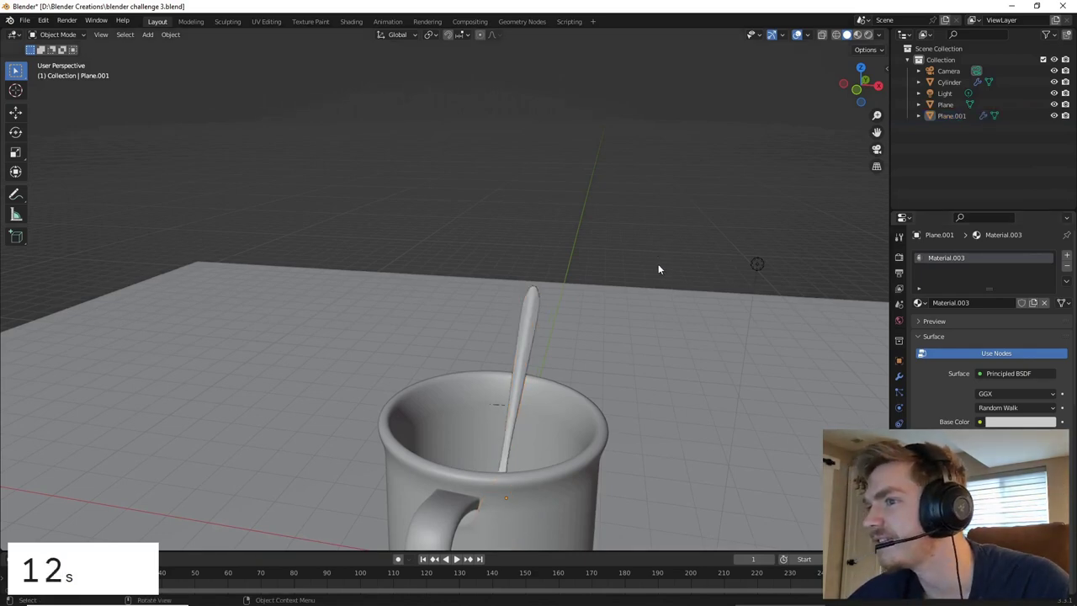
pyautogui.click(869, 35)
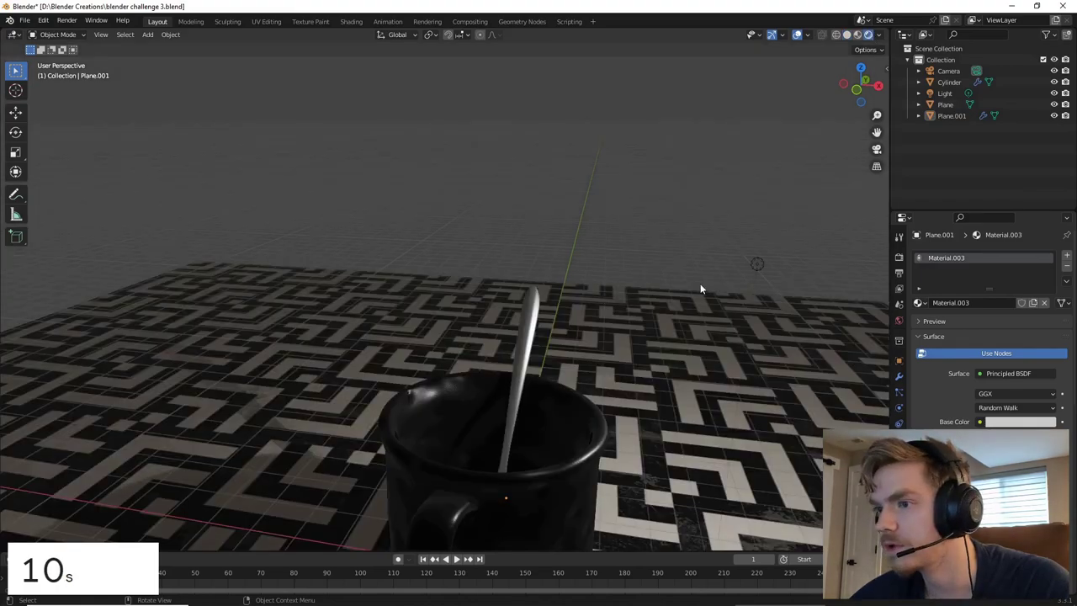
pyautogui.moveTo(700, 288); pyautogui.dragTo(702, 285, button='middle')
pyautogui.click(445, 346)
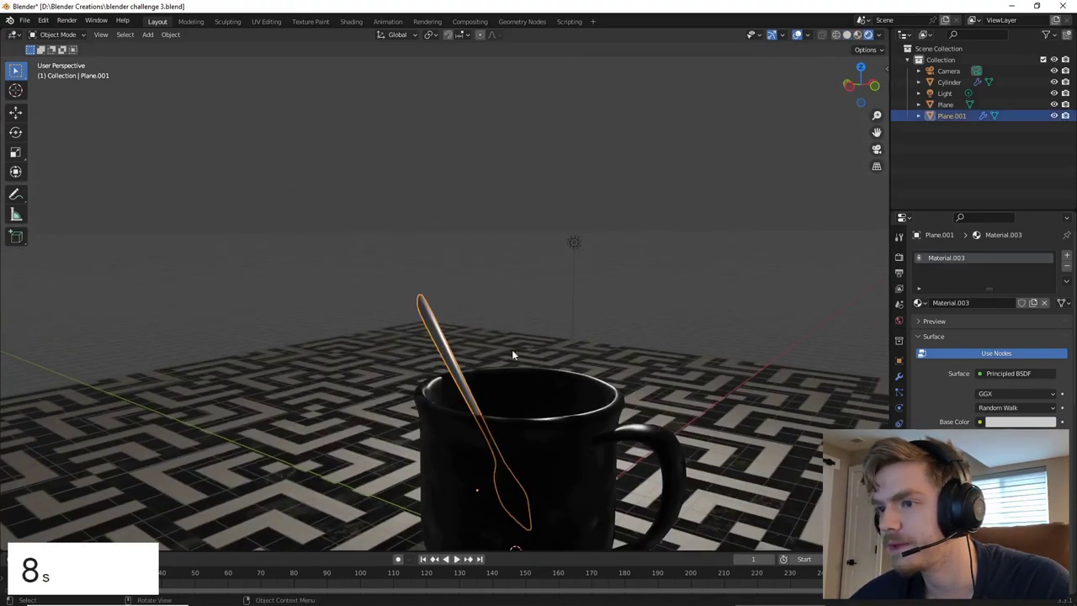
pyautogui.moveTo(511, 356); pyautogui.dragTo(539, 345, button='middle')
pyautogui.moveTo(454, 360); pyautogui.dragTo(586, 223, button='middle')
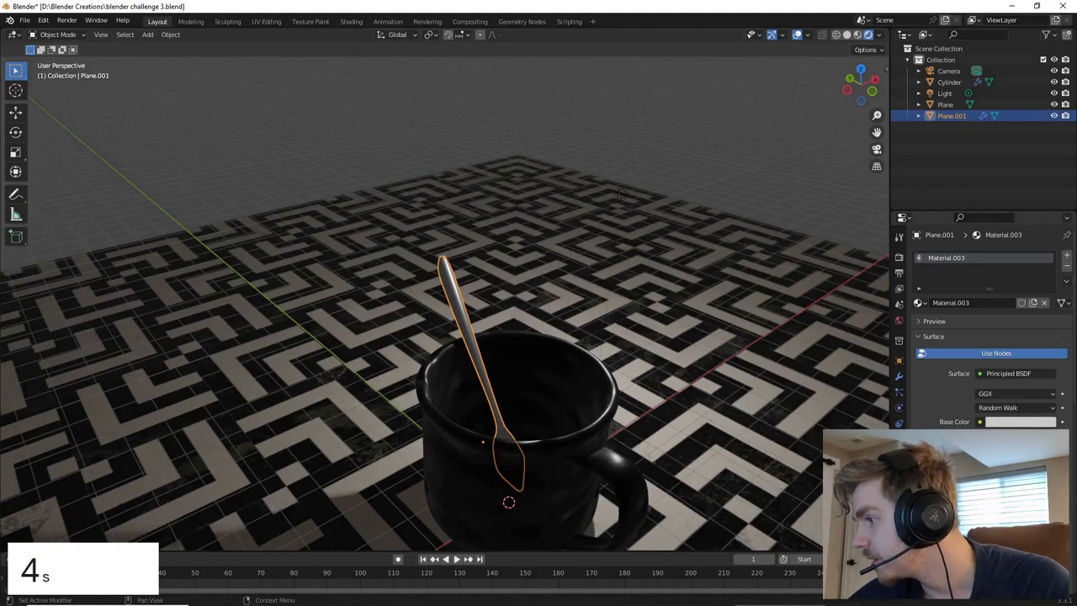